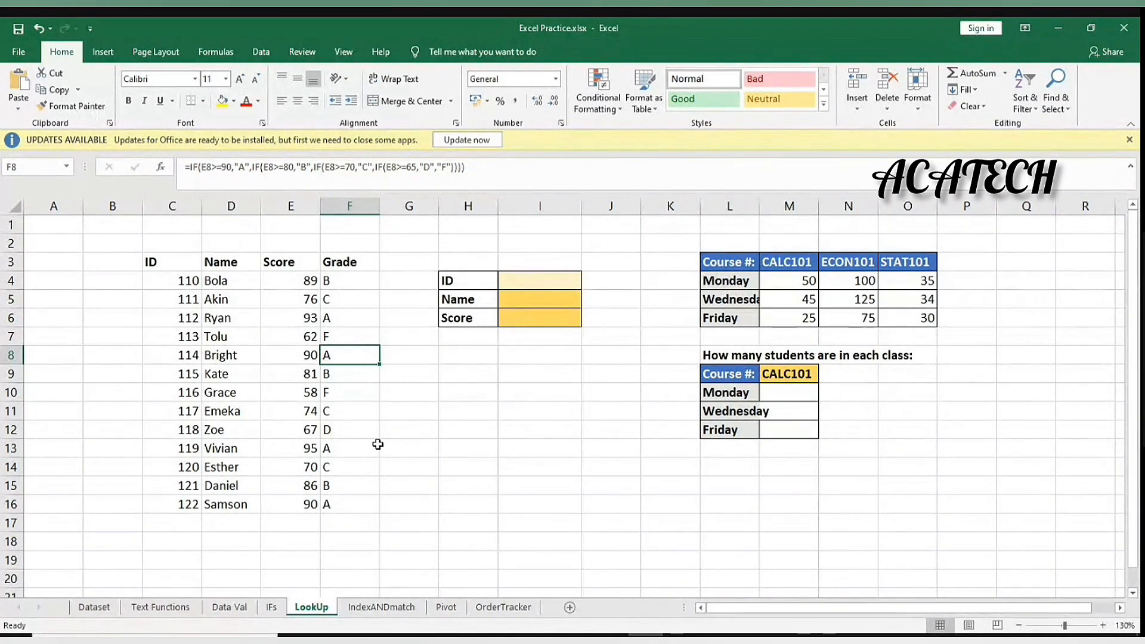
click(486, 377)
click(531, 357)
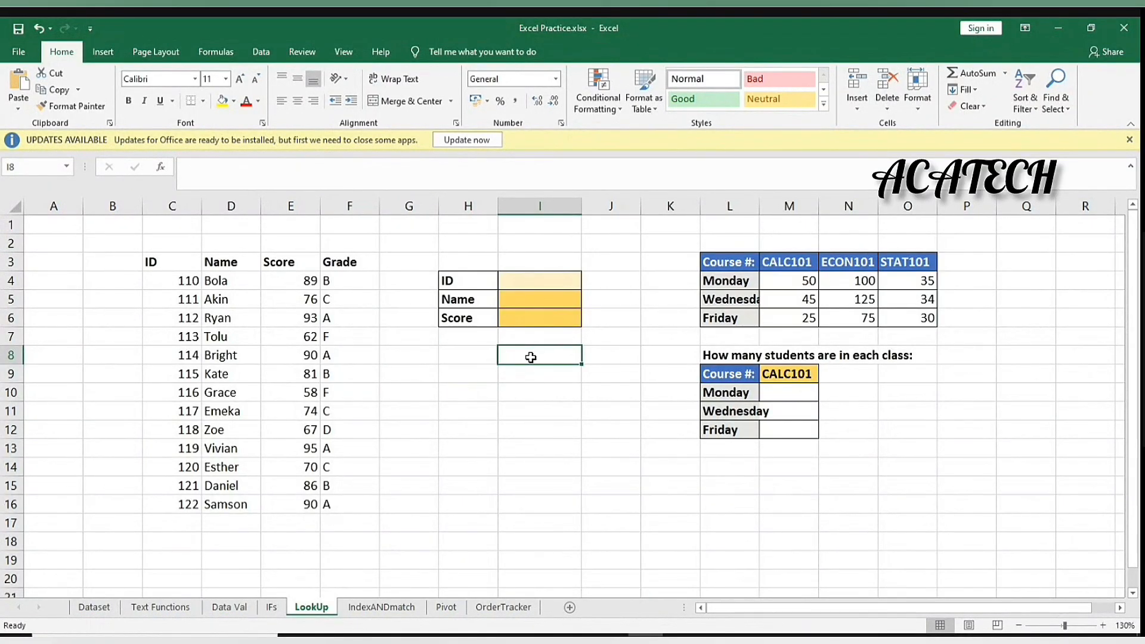
text(=)
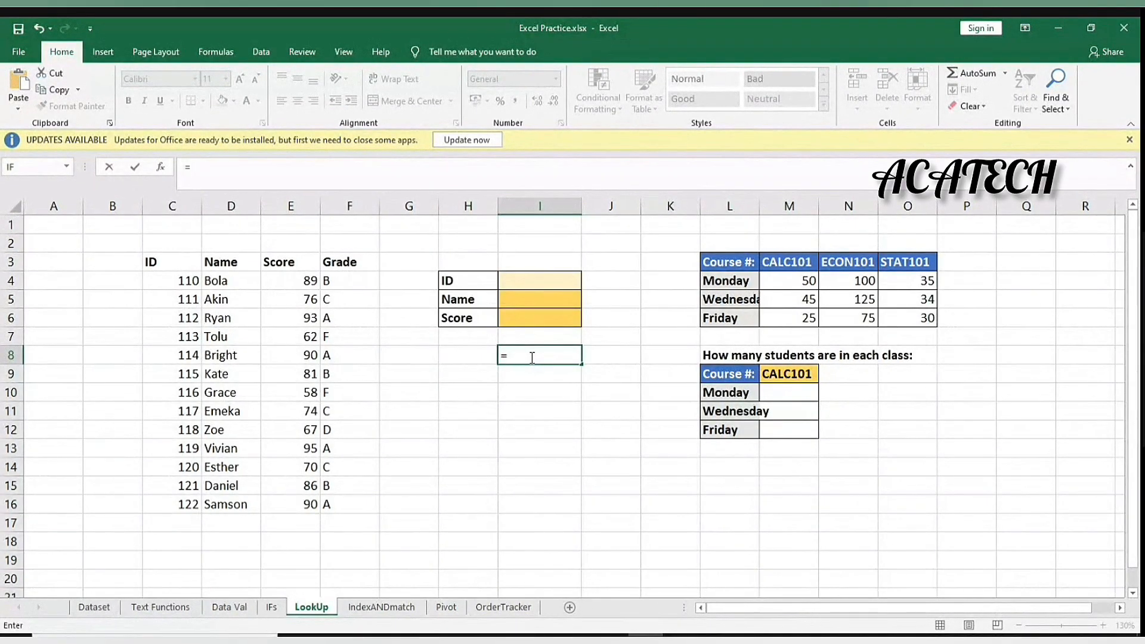
text(vlo)
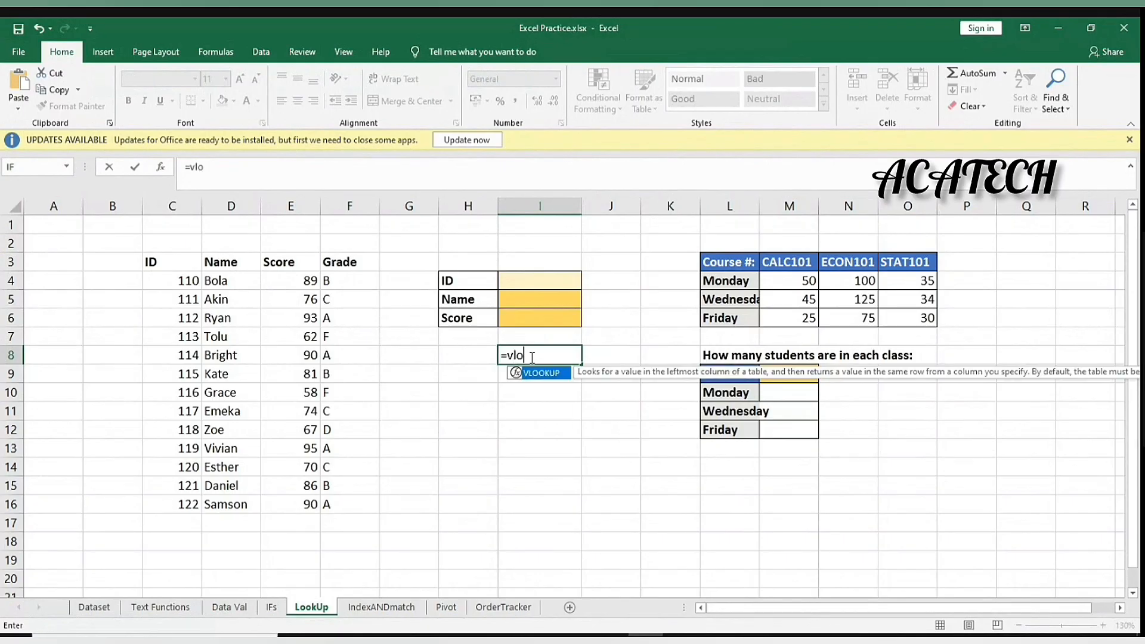
key(Tab)
key(BackSpace)
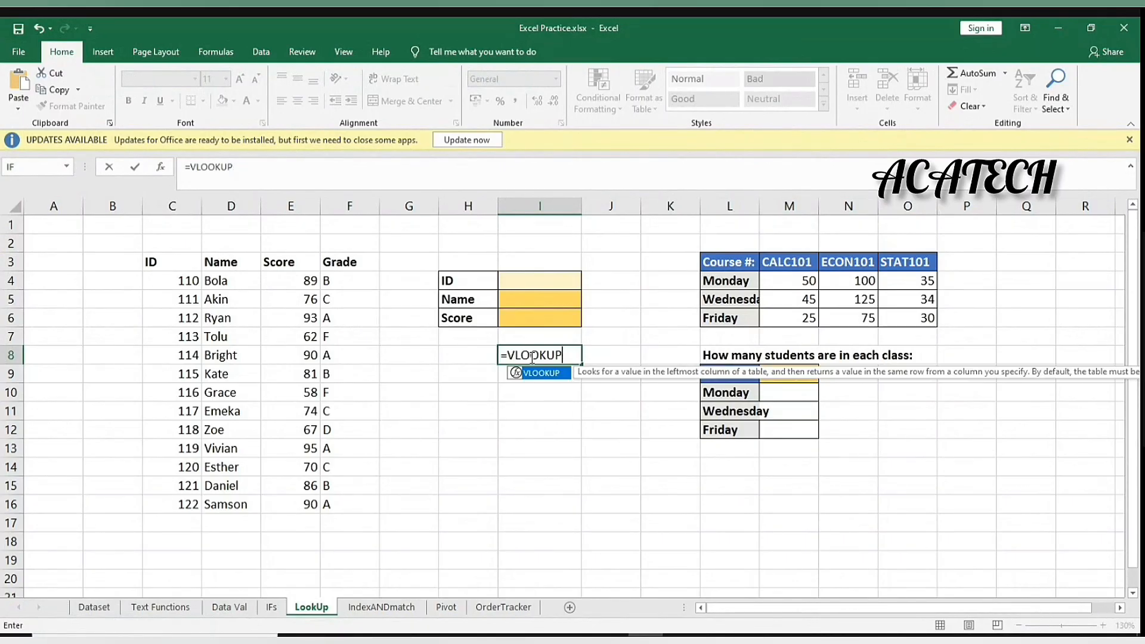
key(BackSpace)
key(BackSpace)
key(BackSpace)
key(BackSpace)
key(BackSpace)
key(BackSpace)
text(h)
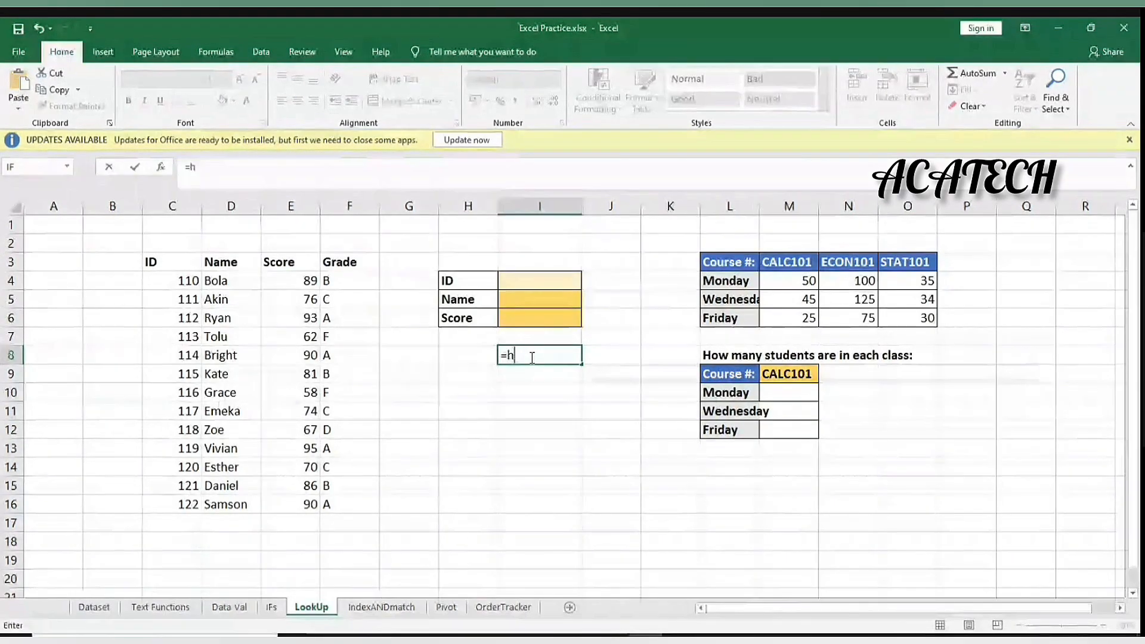
text(lo)
key(Tab)
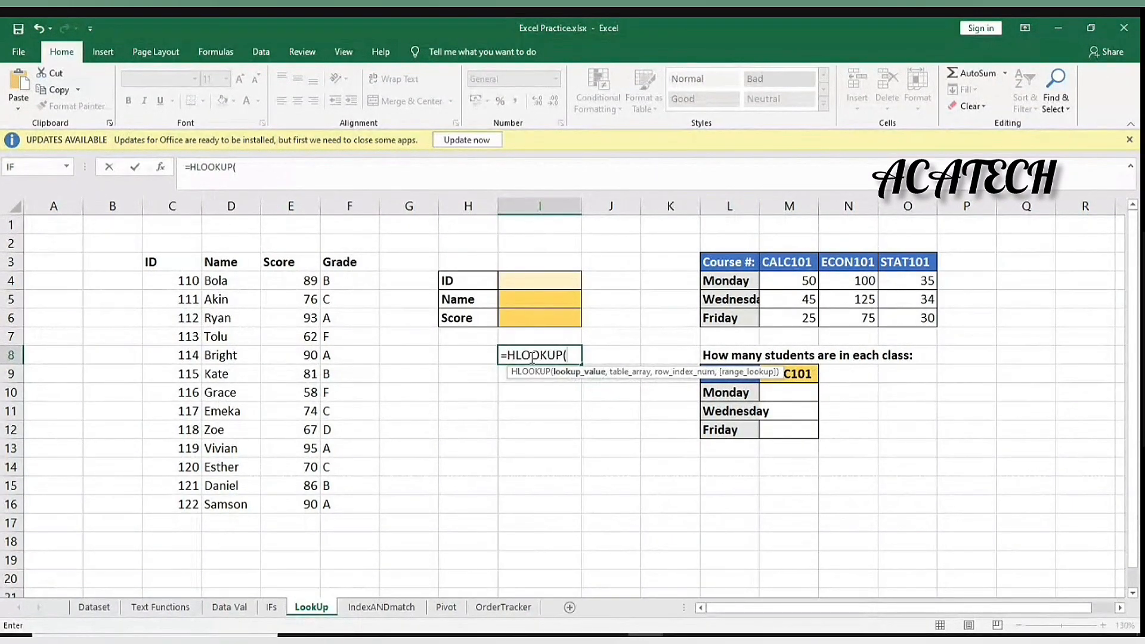
key(BackSpace)
key(BackSpace)
key(BackSpace)
key(BackSpace)
key(BackSpace)
key(BackSpace)
key(BackSpace)
key(BackSpace)
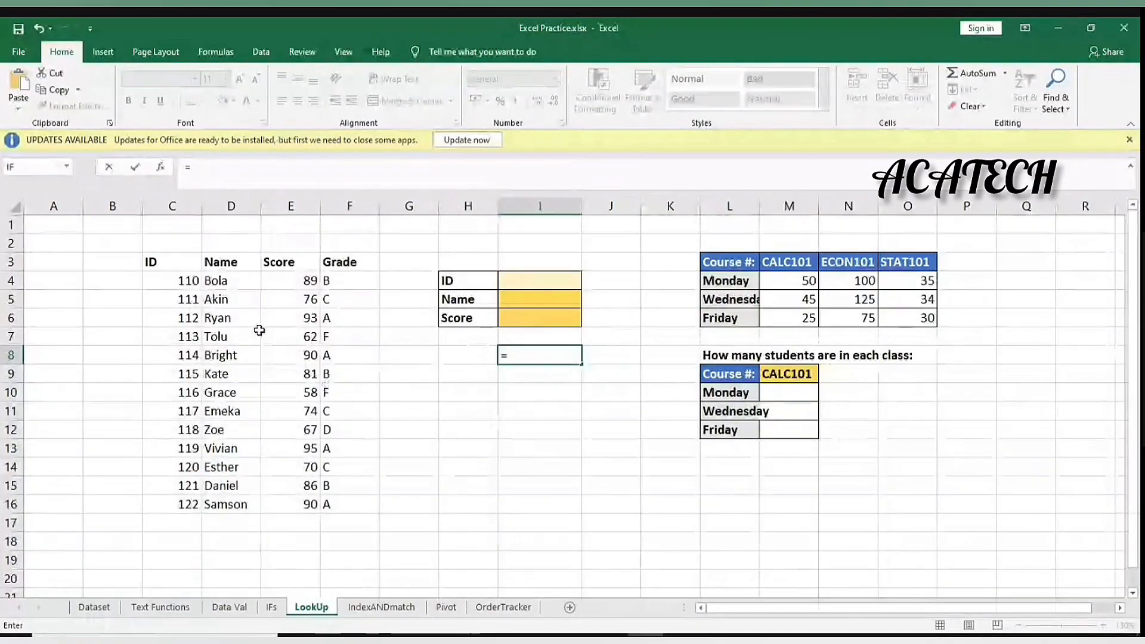
drag(177, 262, 352, 504)
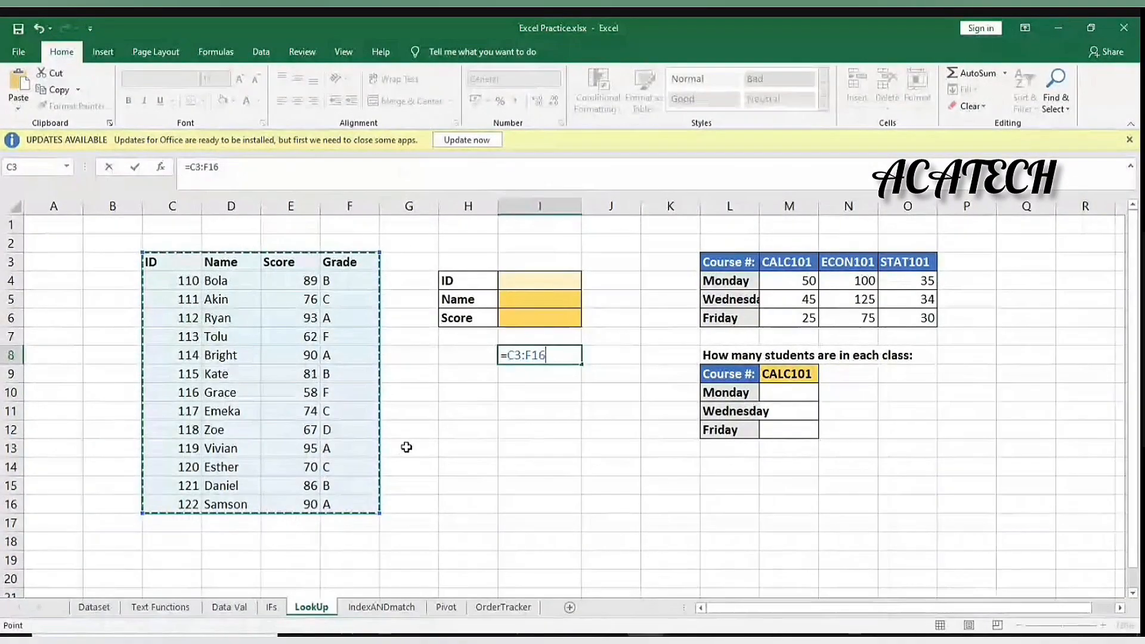
drag(716, 263, 913, 320)
key(BackSpace)
key(BackSpace)
key(BackSpace)
key(BackSpace)
key(BackSpace)
key(BackSpace)
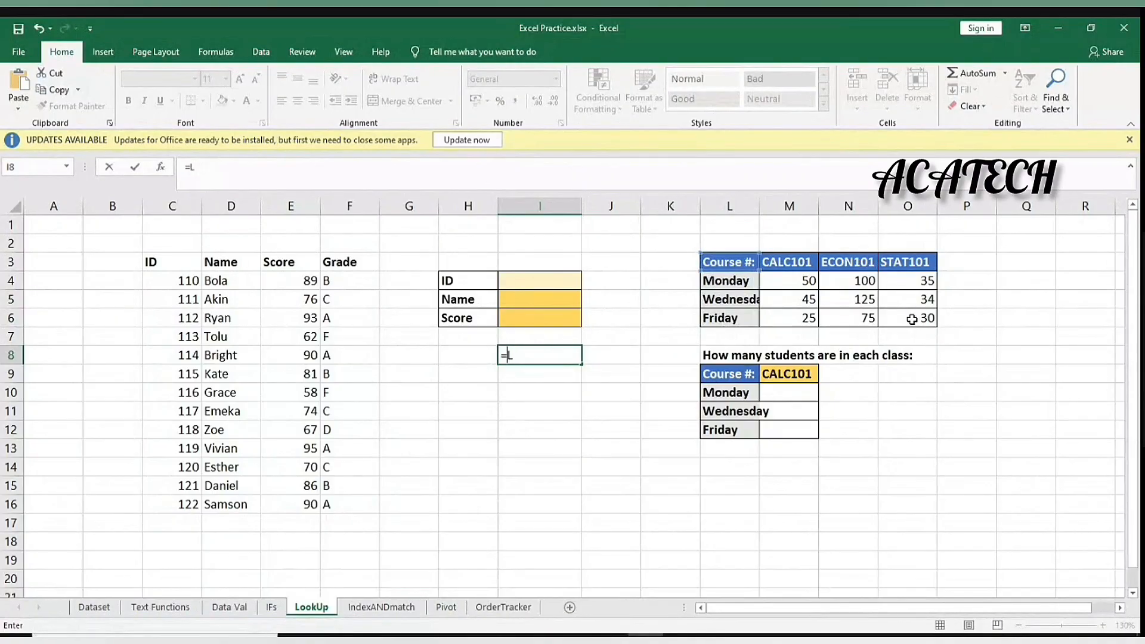
key(Return)
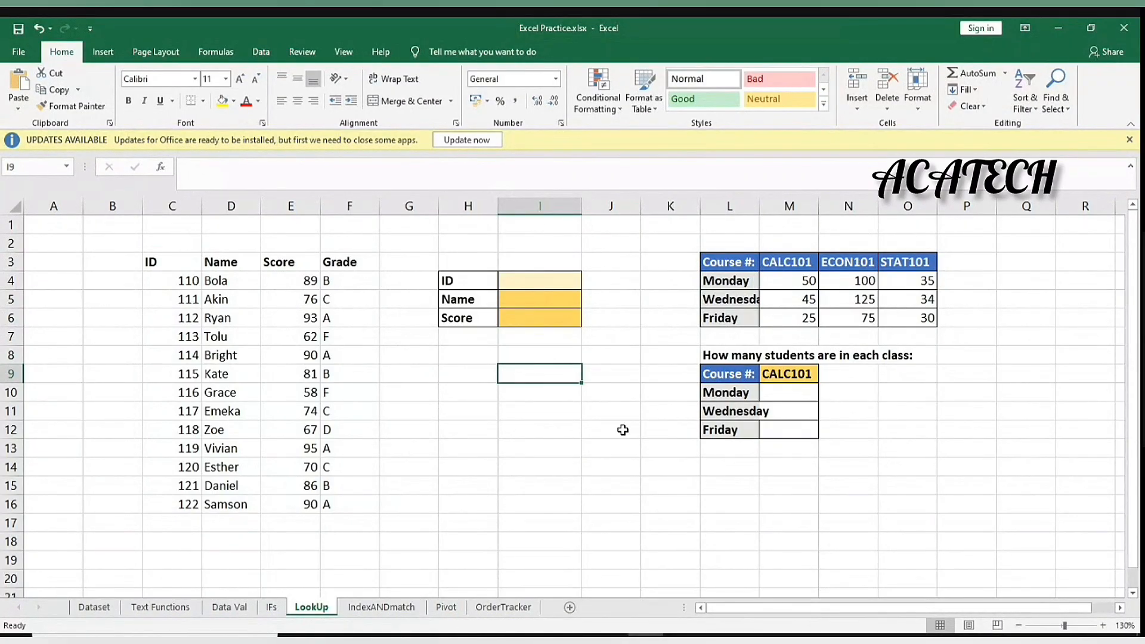
Move the ID, Name and Score lookup box from H4:I6 to G4:H6, and widen column H
click(527, 299)
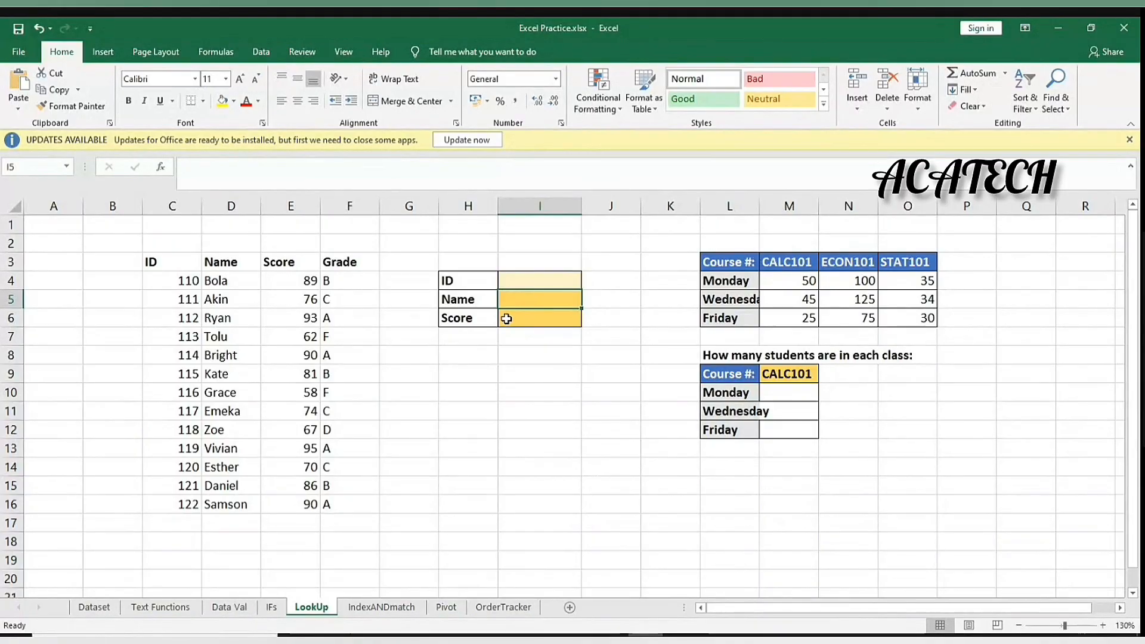
drag(418, 262, 632, 340)
click(178, 256)
drag(449, 280, 564, 313)
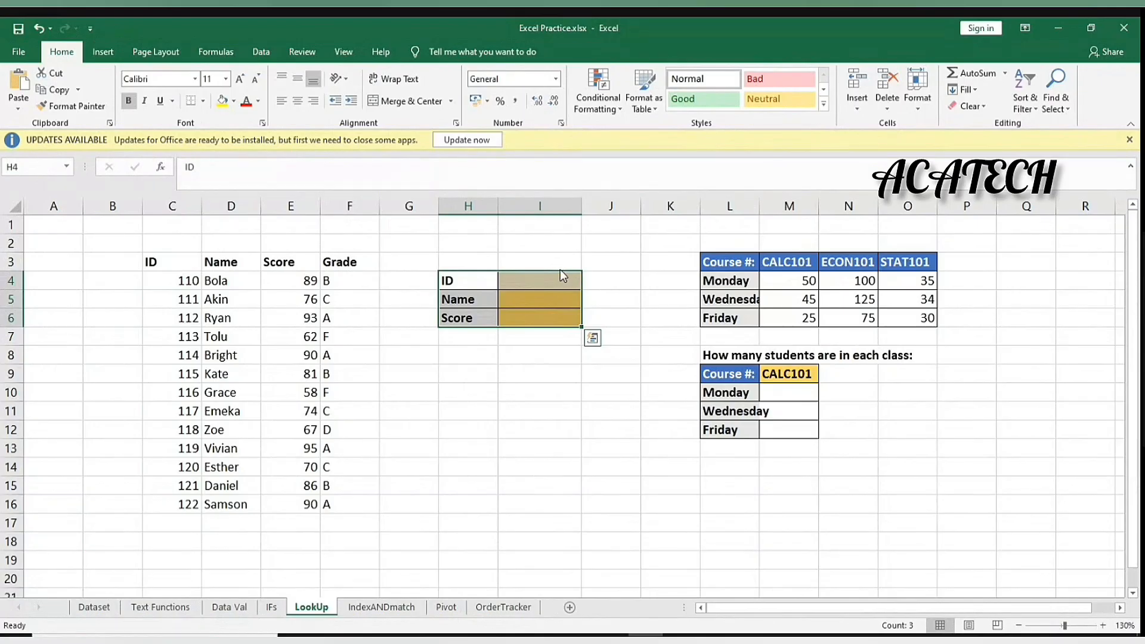
drag(561, 269, 480, 299)
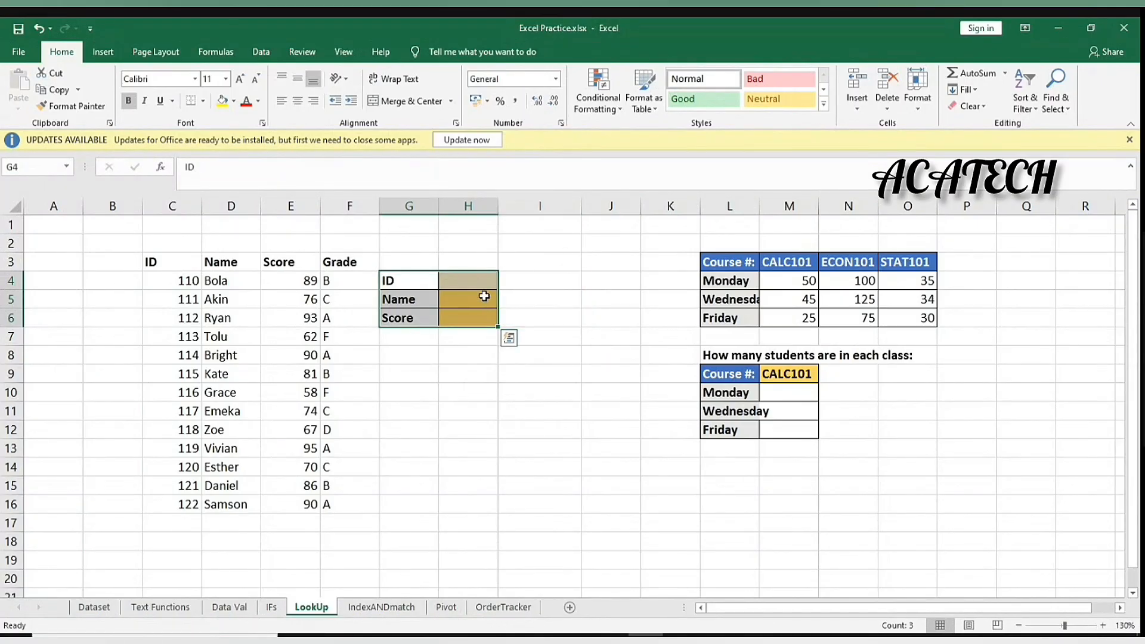
click(525, 311)
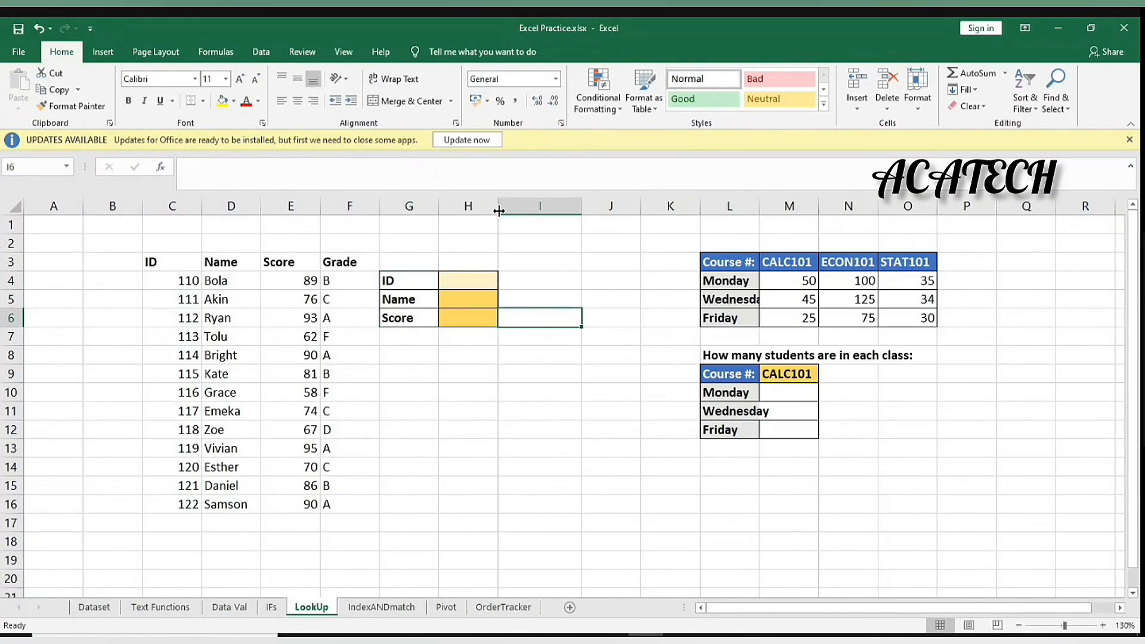
drag(499, 209, 525, 213)
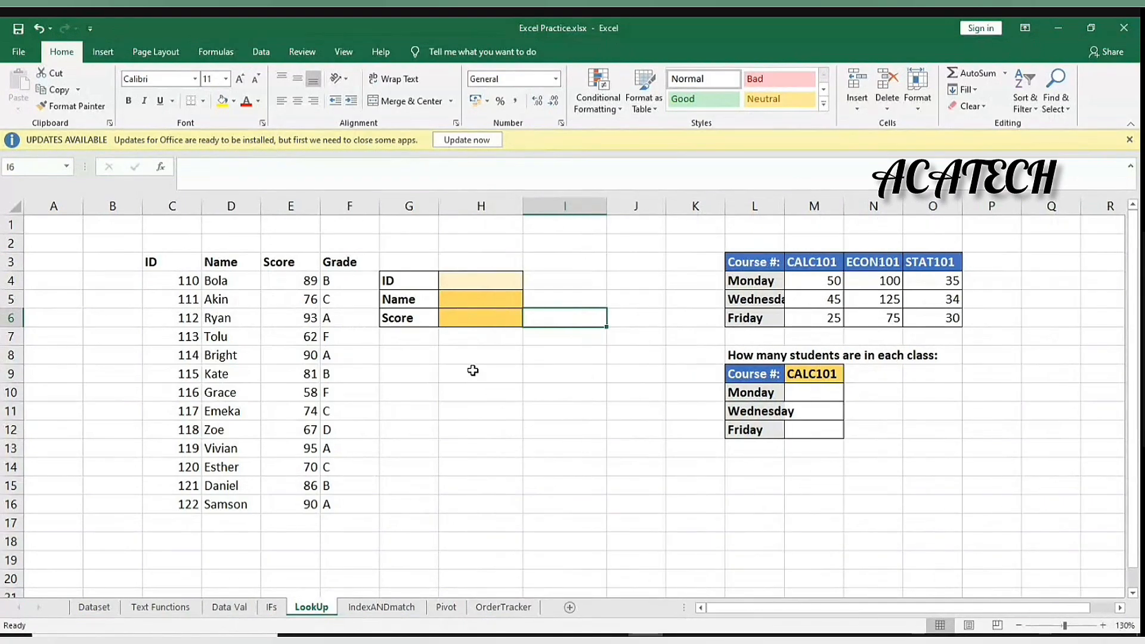
click(473, 371)
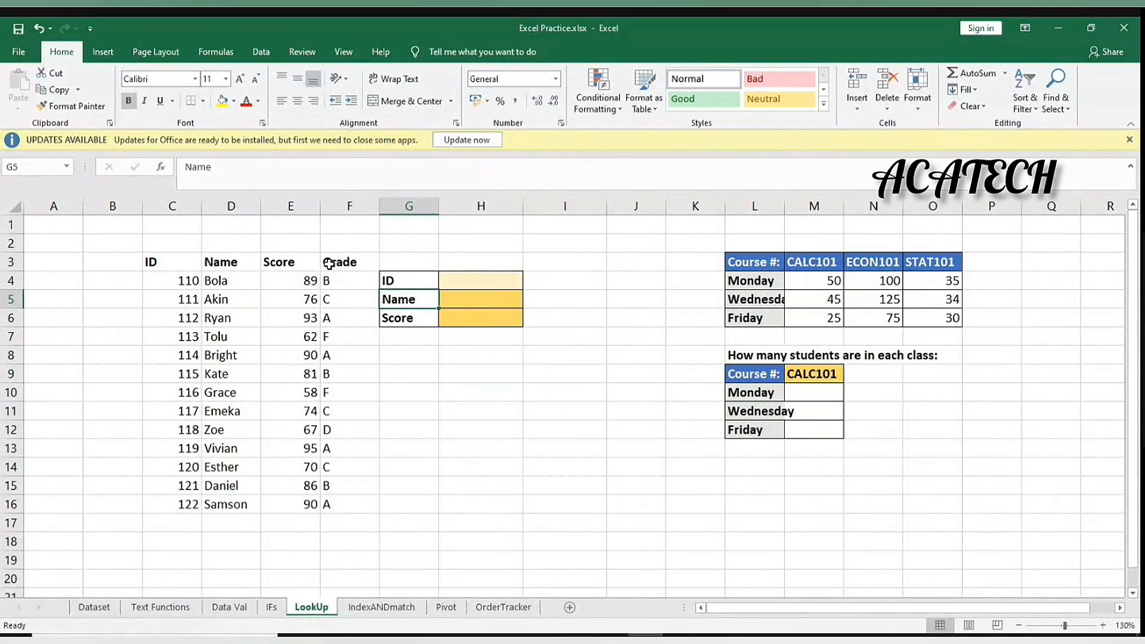
drag(330, 265, 502, 319)
click(286, 335)
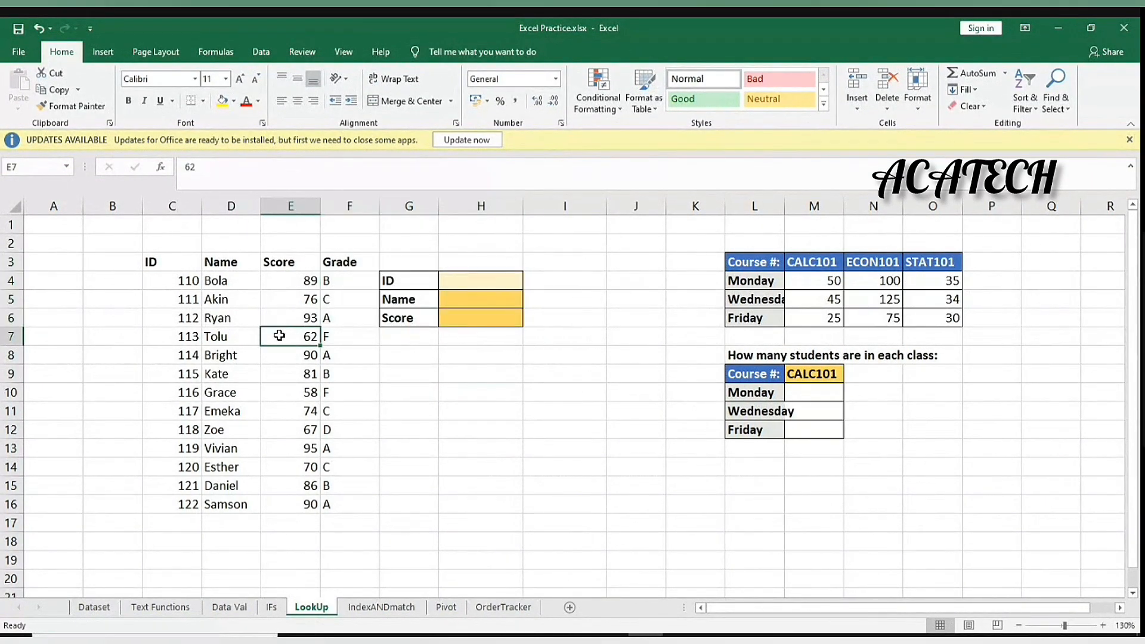
click(498, 305)
text(=)
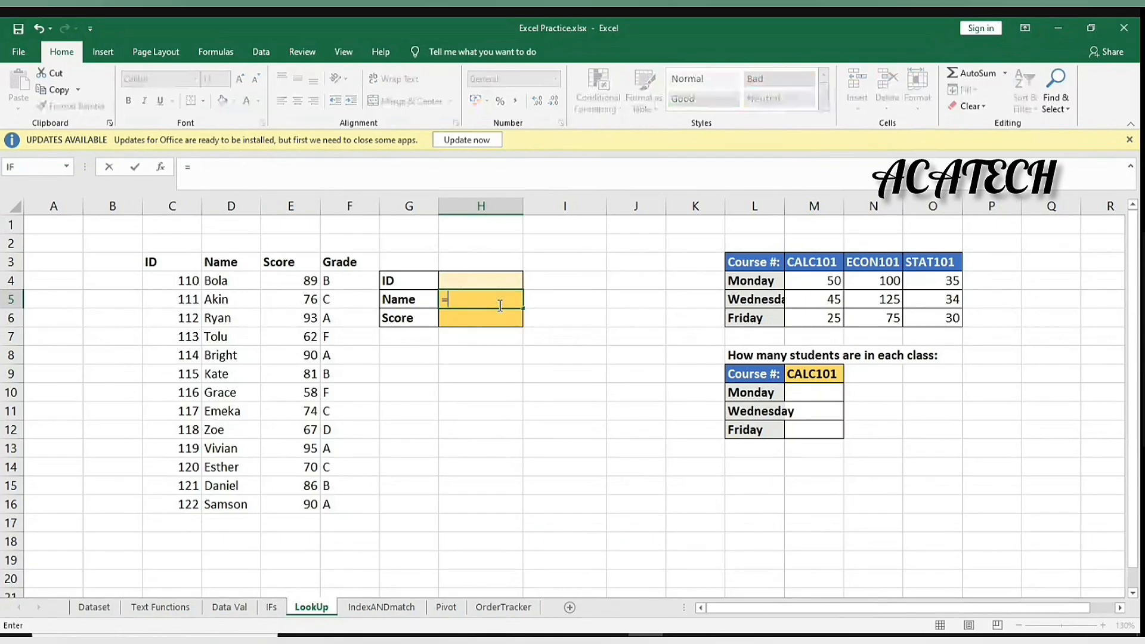
text(vl)
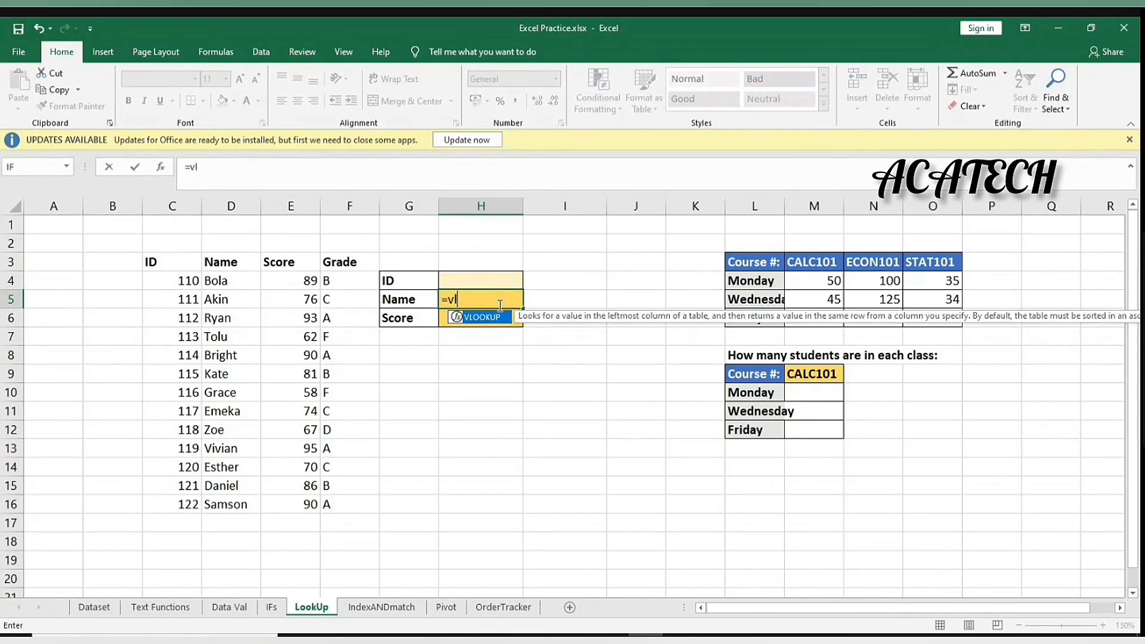
key(Tab)
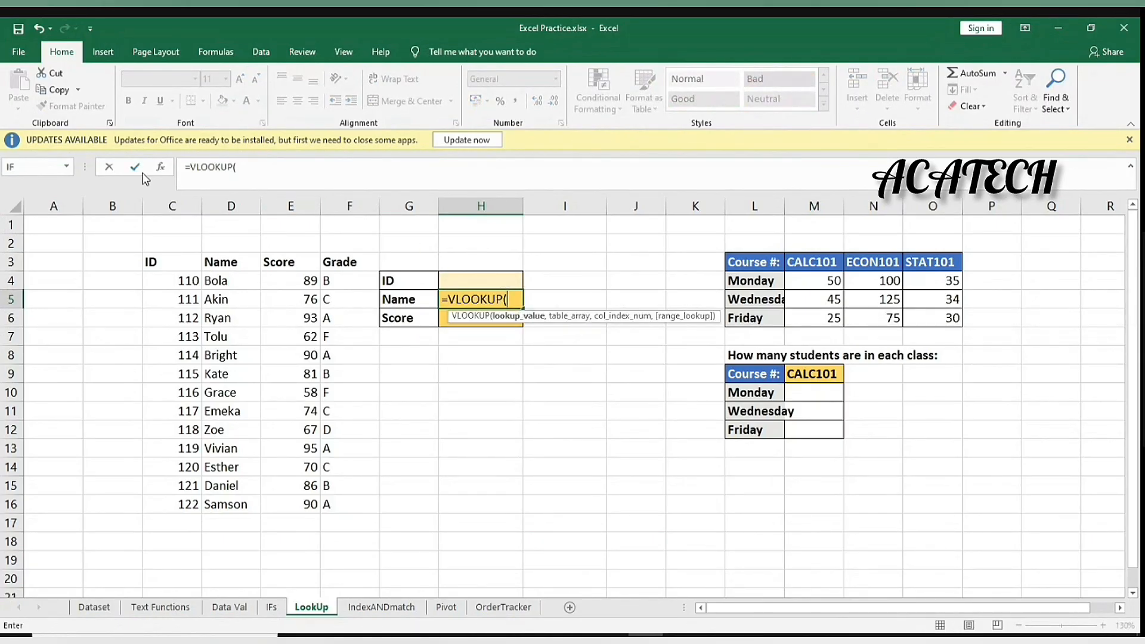
click(161, 168)
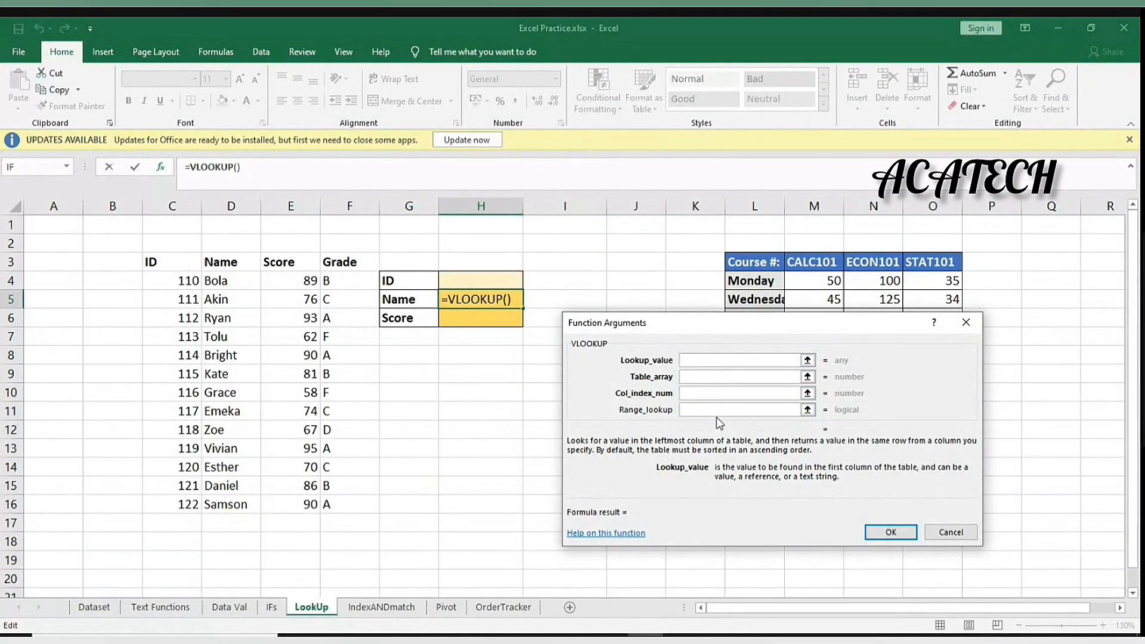
click(976, 322)
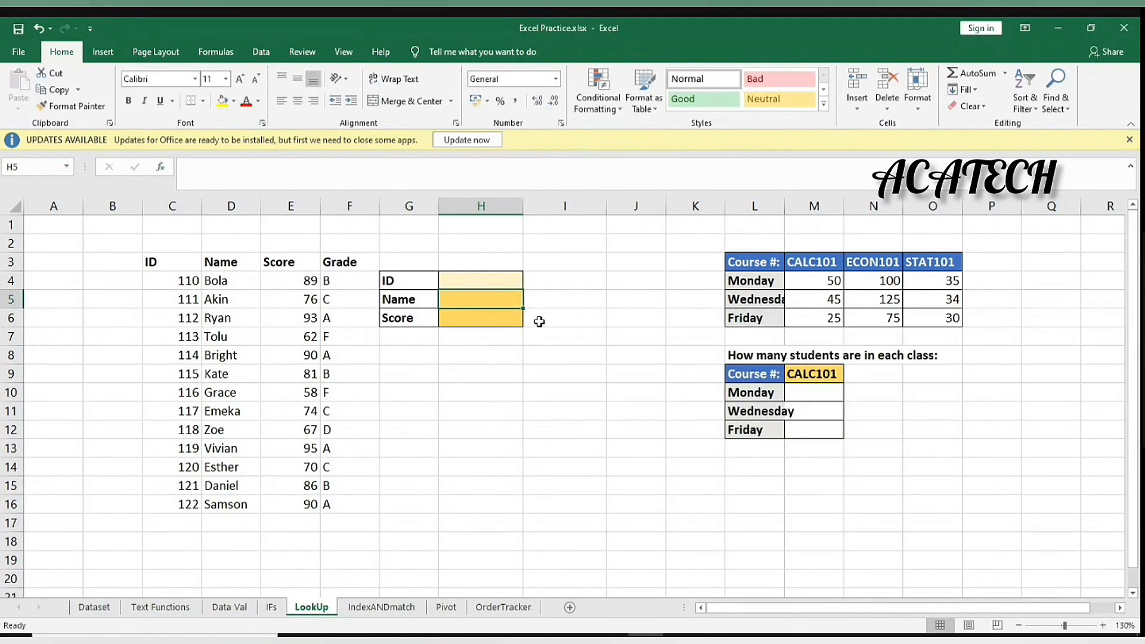
text(=vlo)
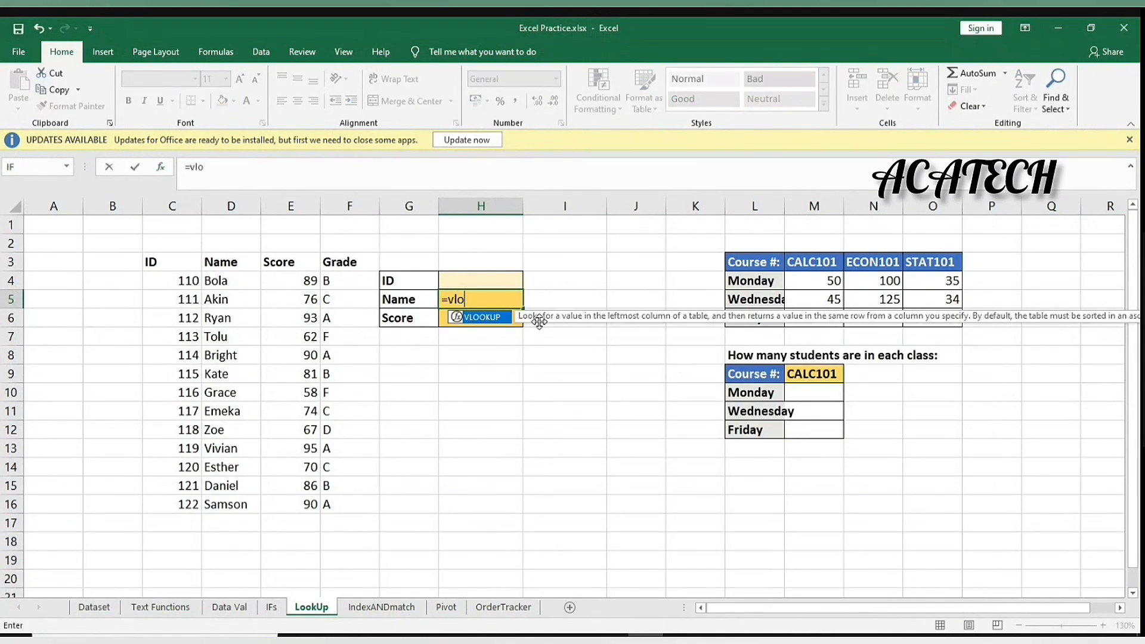
key(Tab)
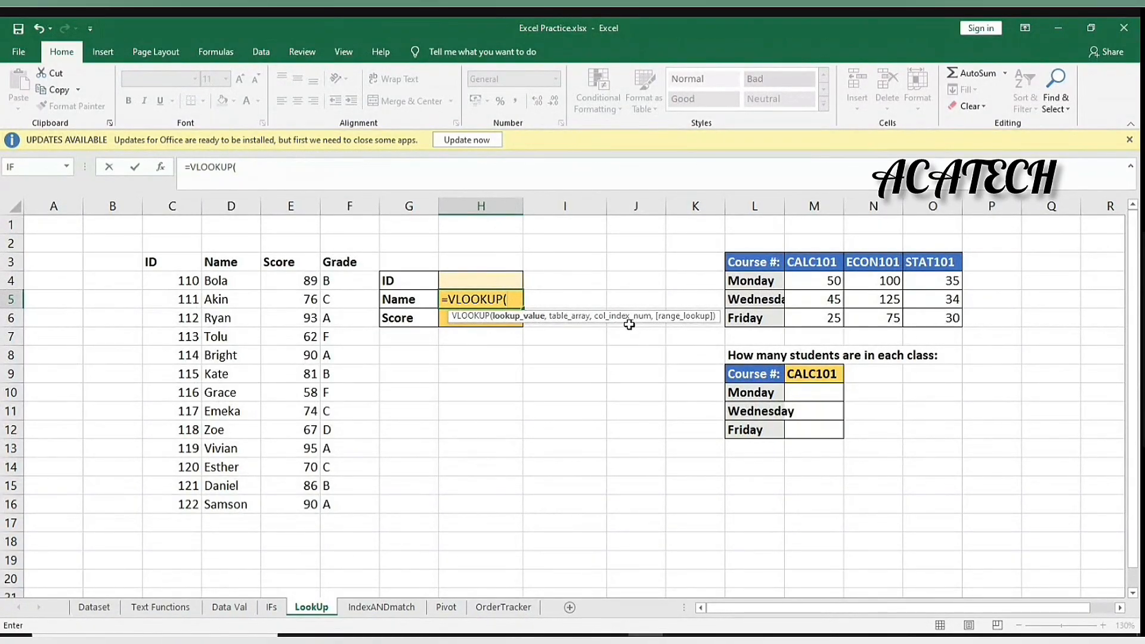
click(531, 374)
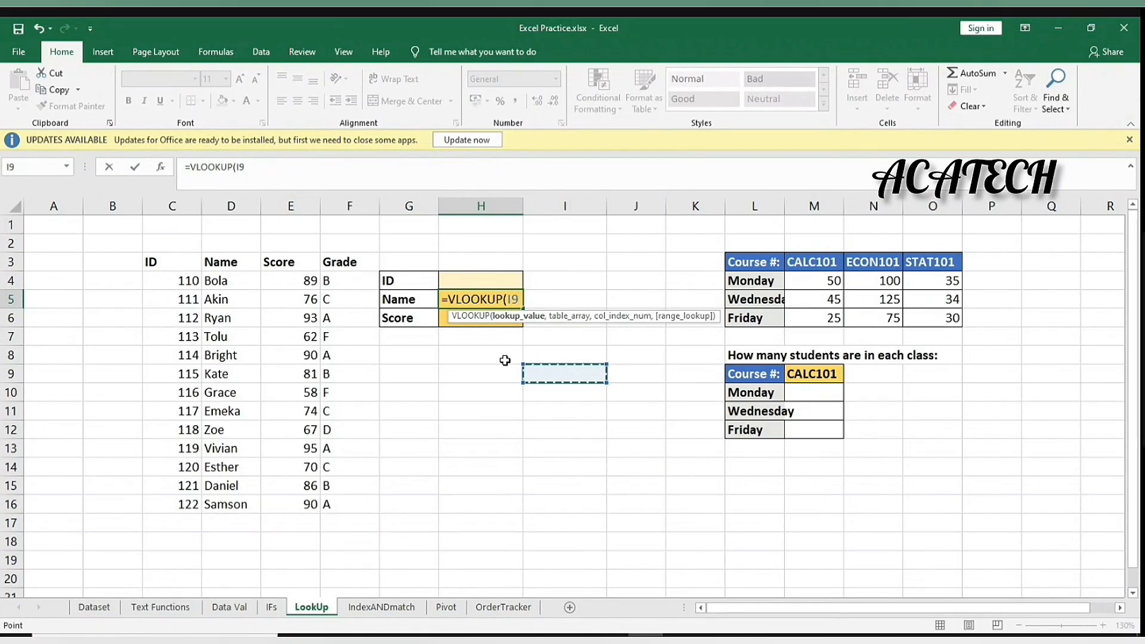
key(BackSpace)
key(BackSpace)
key(BackSpace)
key(BackSpace)
key(BackSpace)
key(BackSpace)
key(BackSpace)
key(BackSpace)
key(BackSpace)
key(BackSpace)
key(BackSpace)
key(Return)
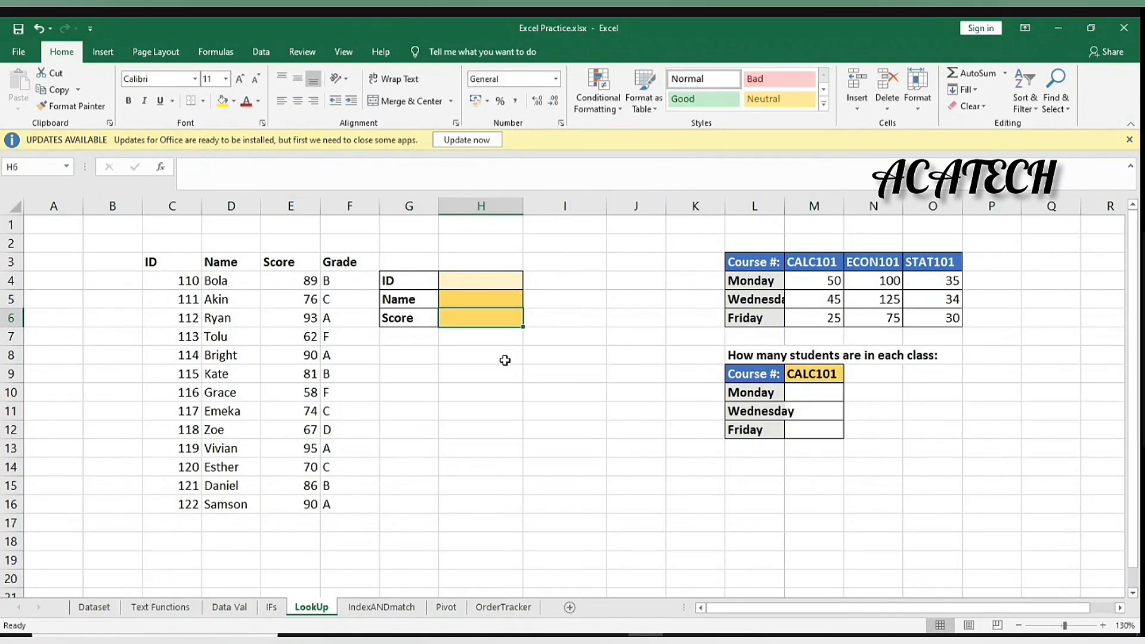
Start a VLOOKUP formula in the Name cell H5 with its function arguments dialog, using H4 as the lookup value
ctrl+scroll(504, 361, up, 3)
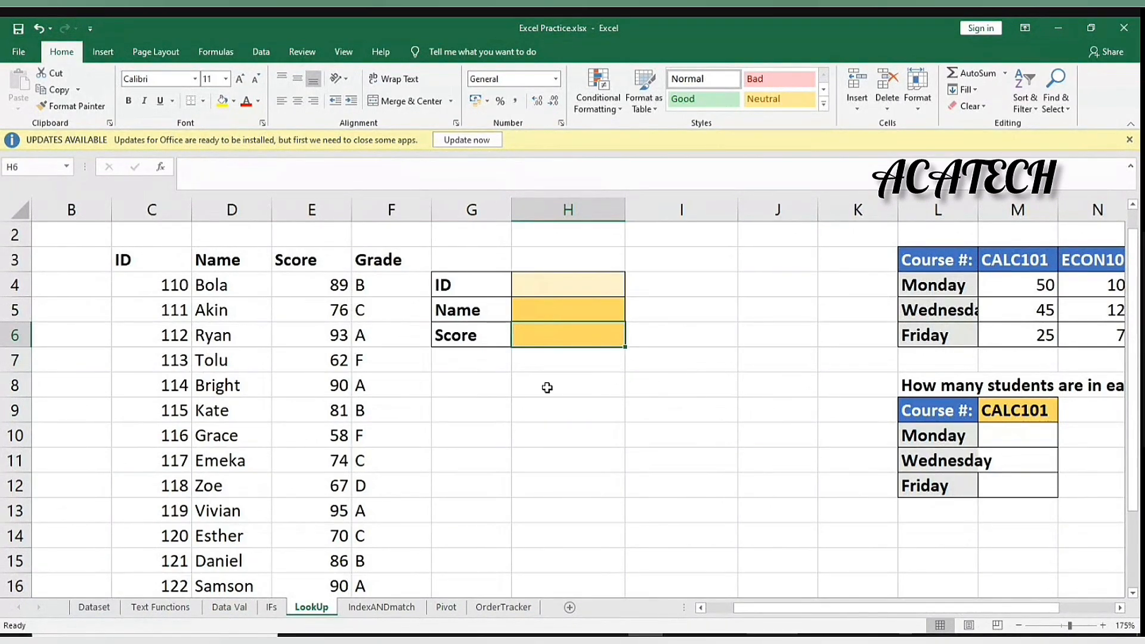
click(554, 302)
text(=vl)
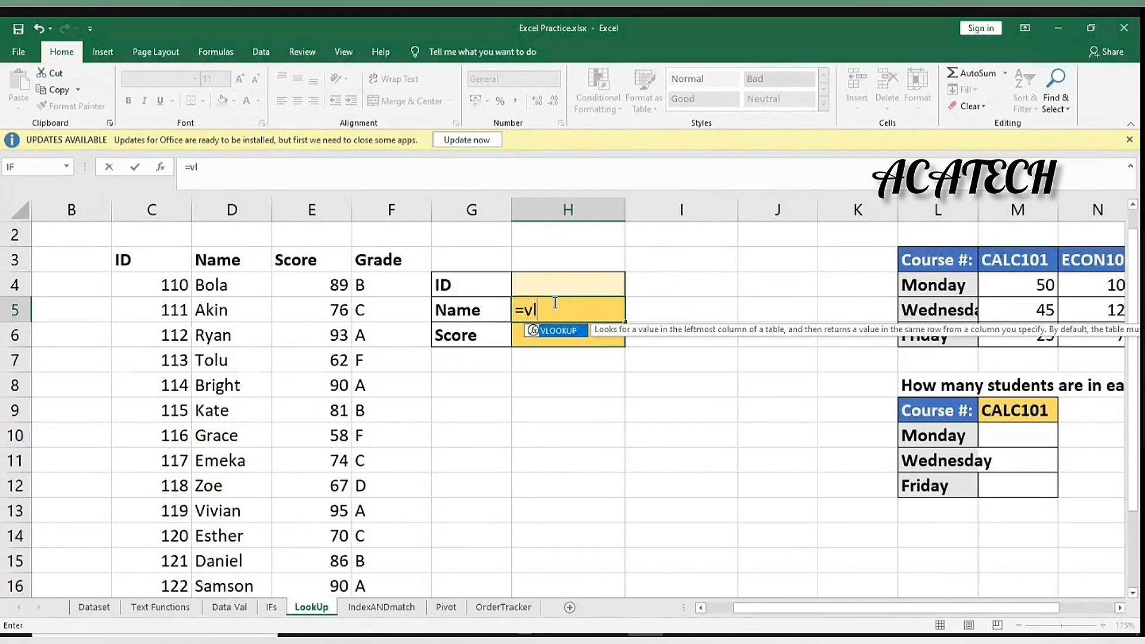
key(Tab)
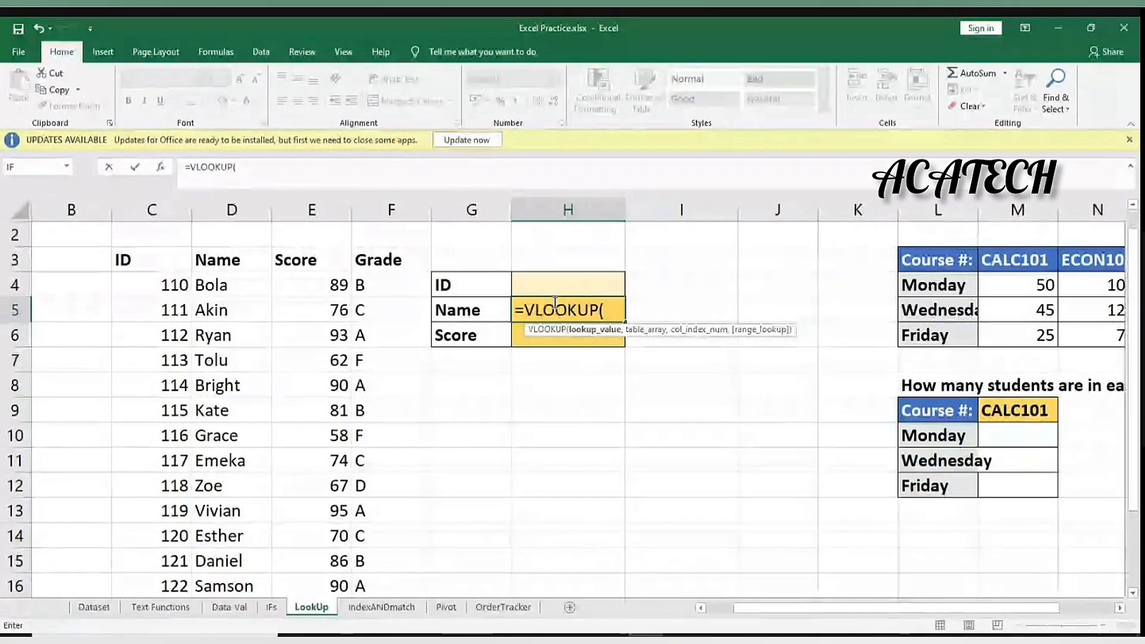
click(162, 168)
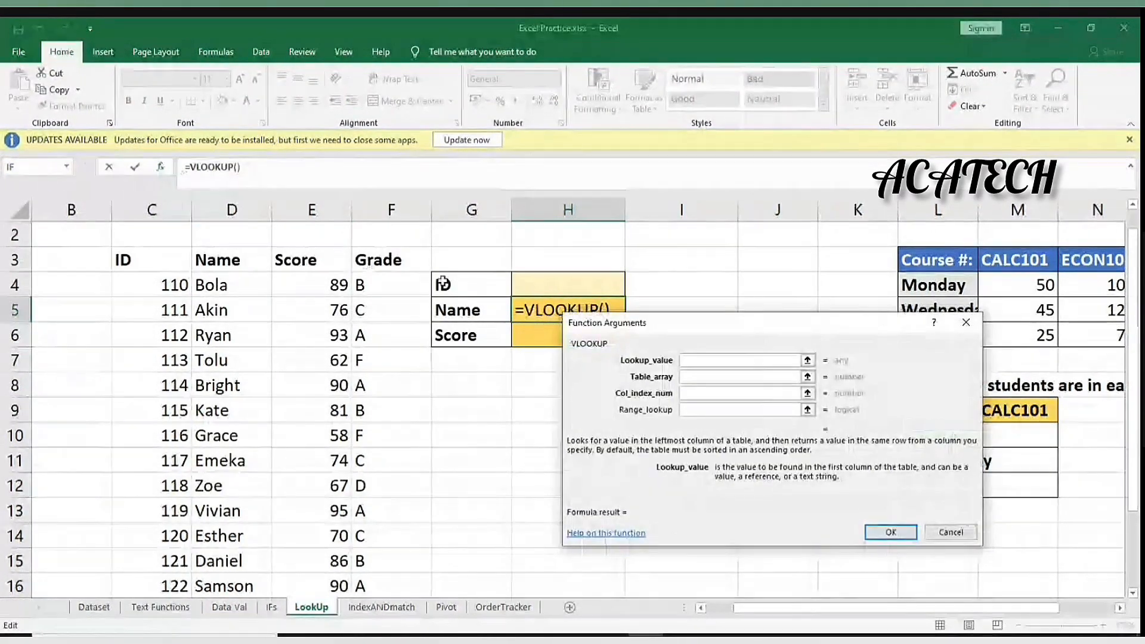
drag(647, 327, 646, 376)
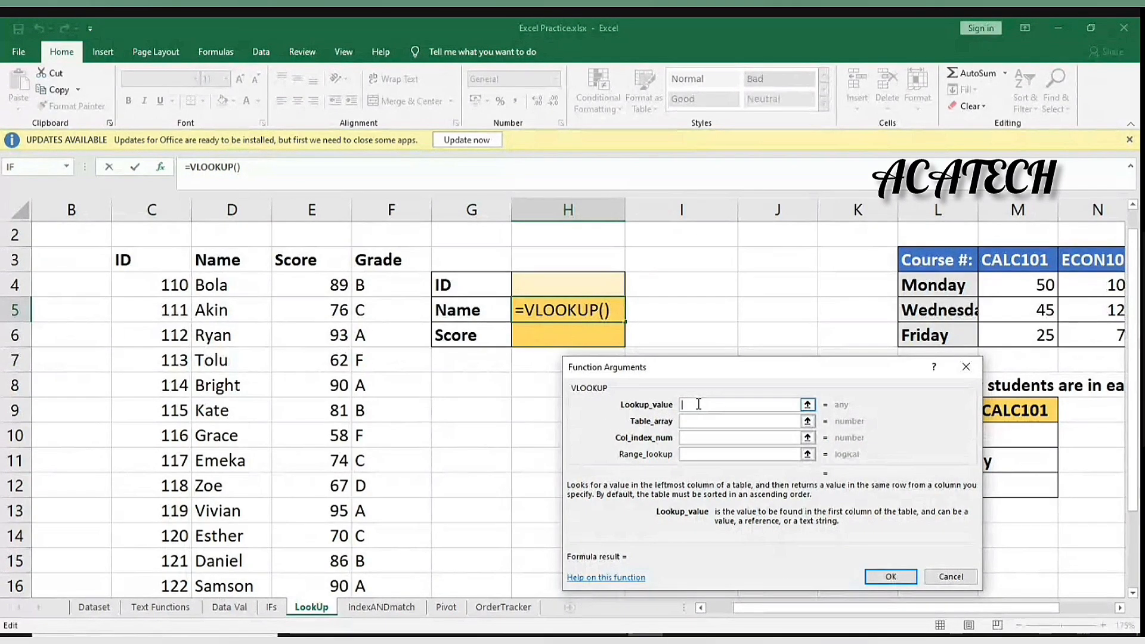
click(568, 284)
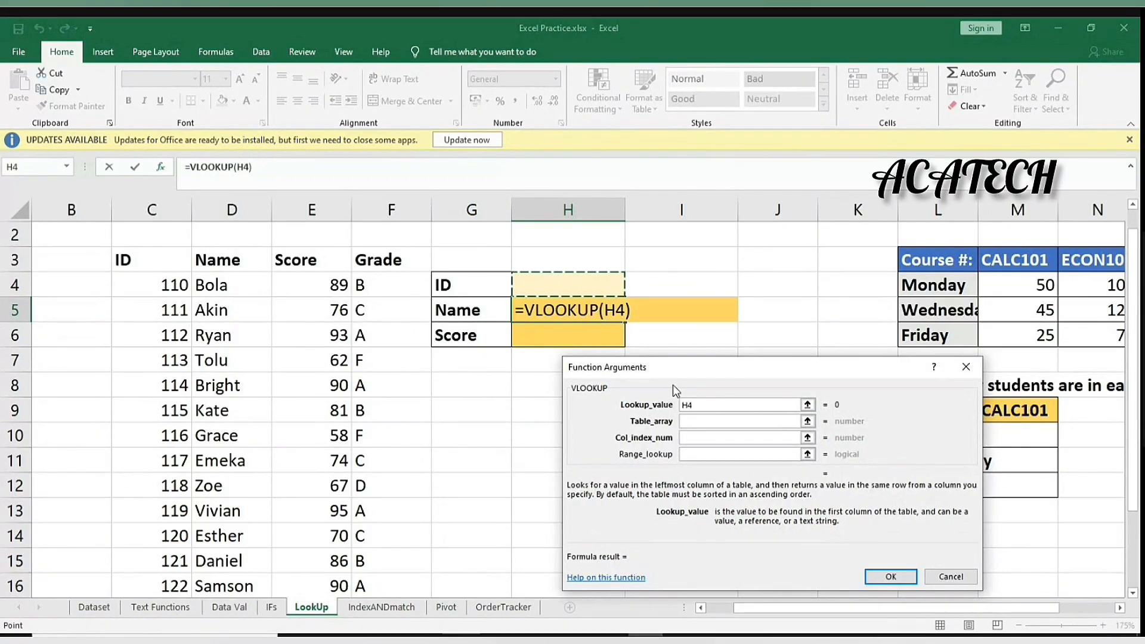
Set the VLOOKUP table array to the student table C3:F16, including its headers
click(708, 422)
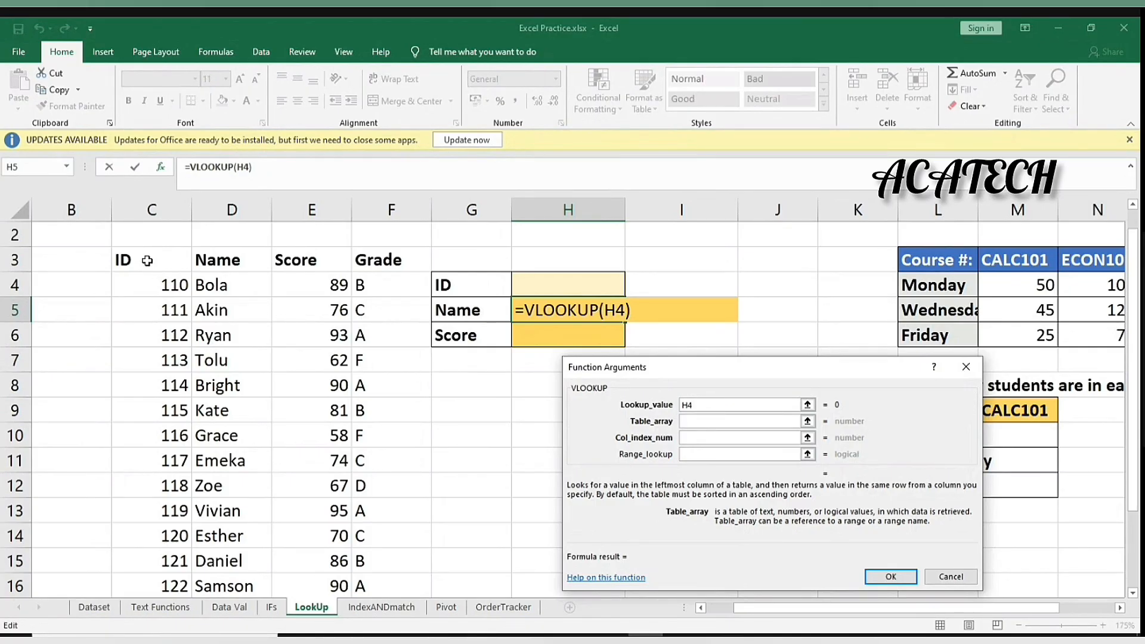
drag(147, 260, 388, 439)
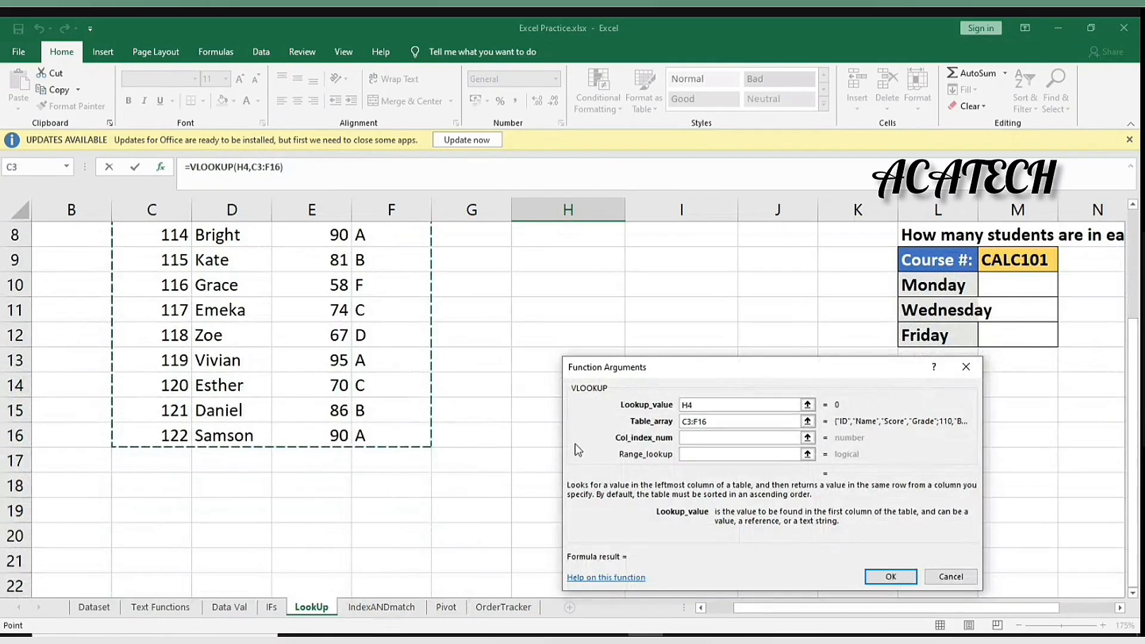
scroll(516, 427, up, 3)
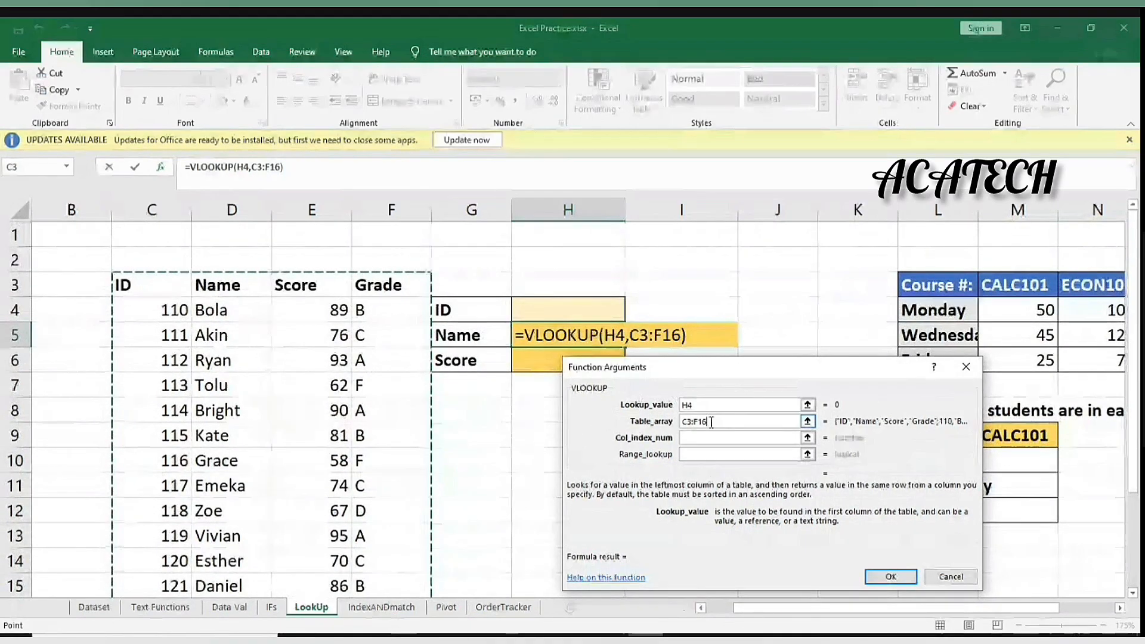
Complete the H5 VLOOKUP with column index 2 and range lookup 0, and check the finished formula's arguments
click(705, 439)
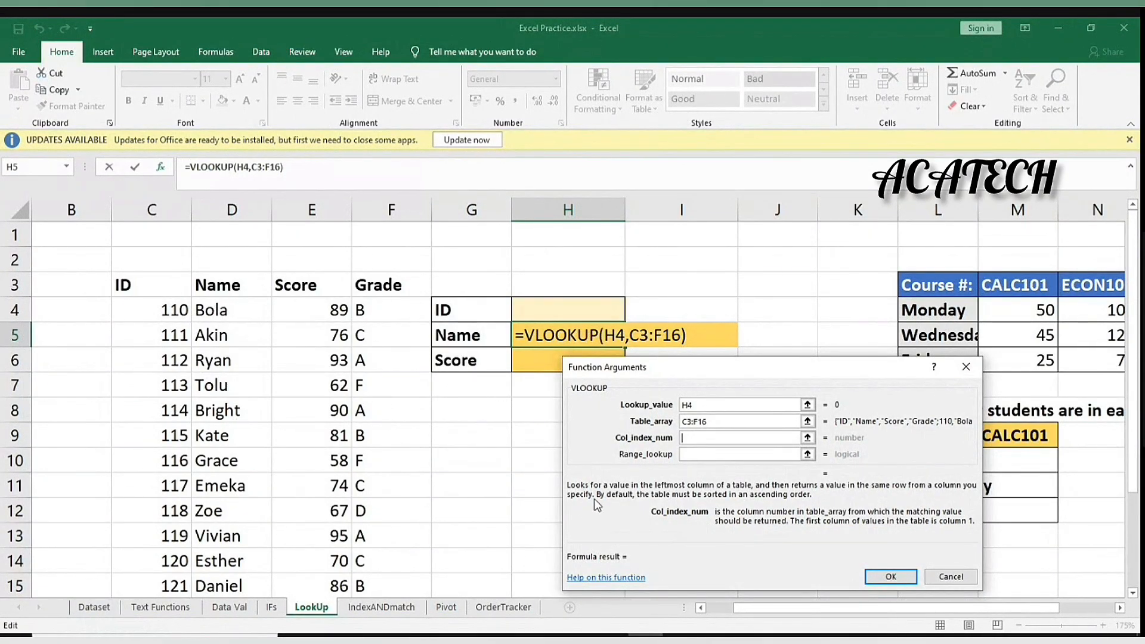
text(2)
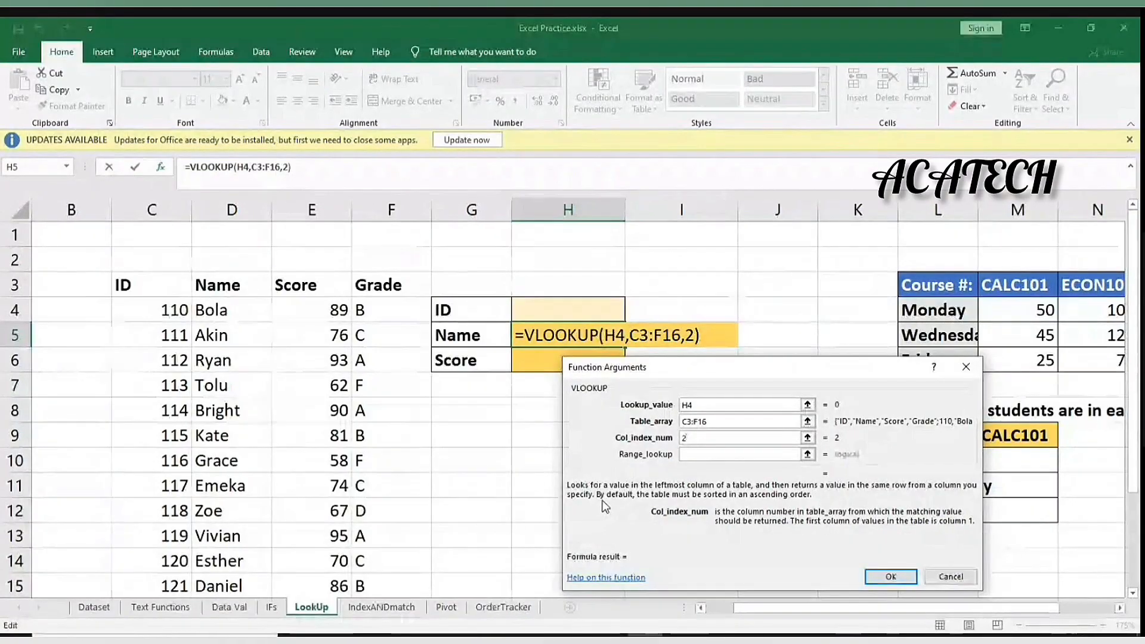
click(692, 457)
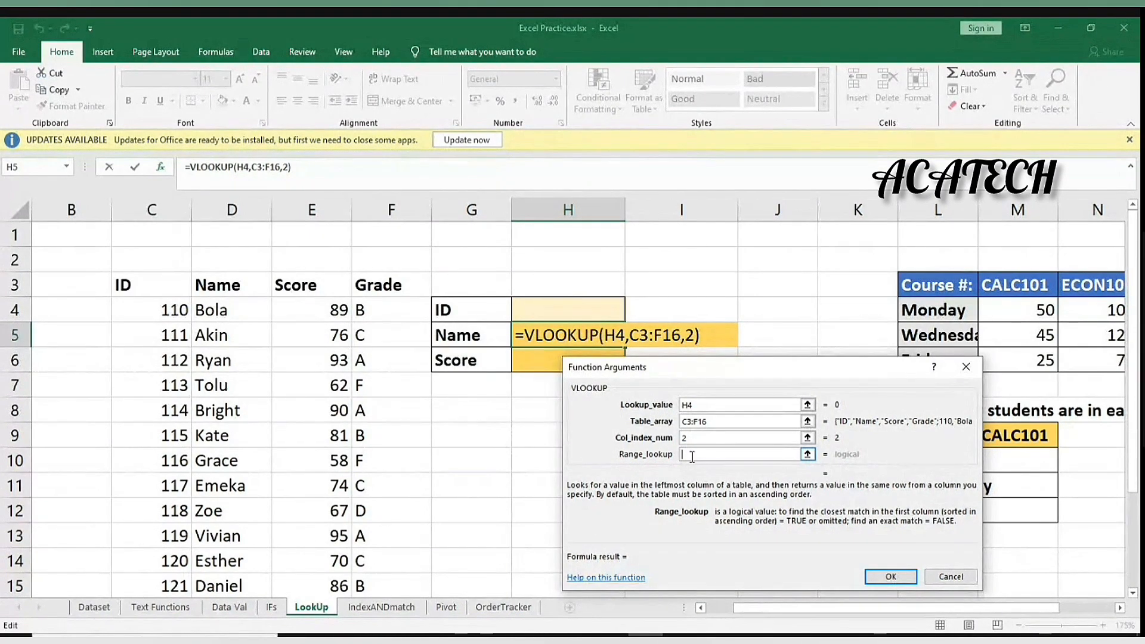
text(0)
click(891, 577)
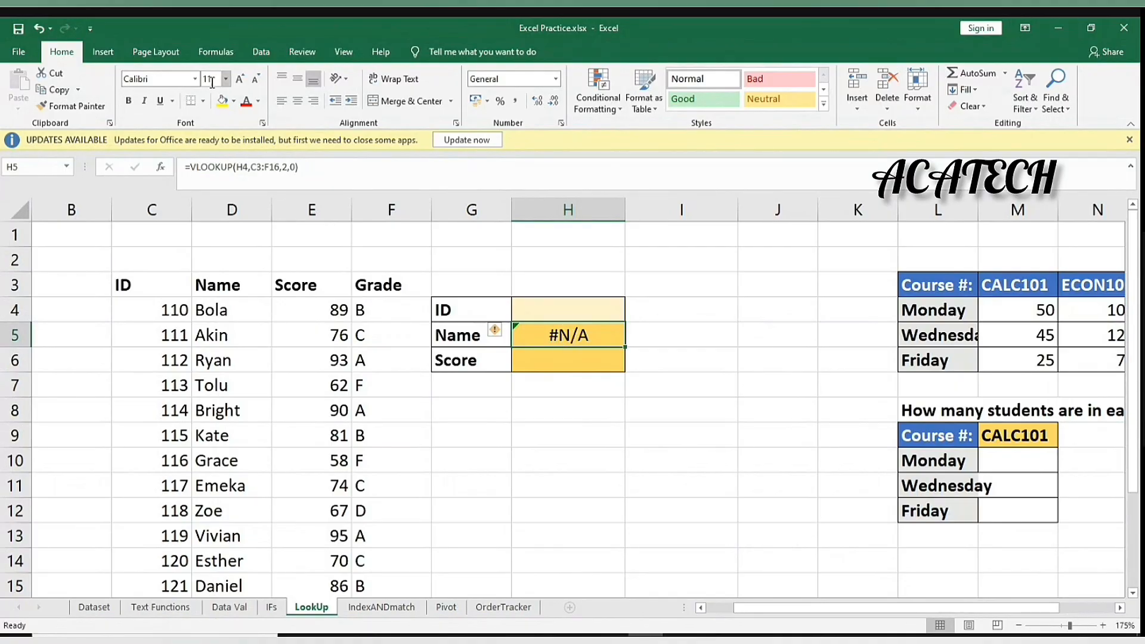
click(242, 170)
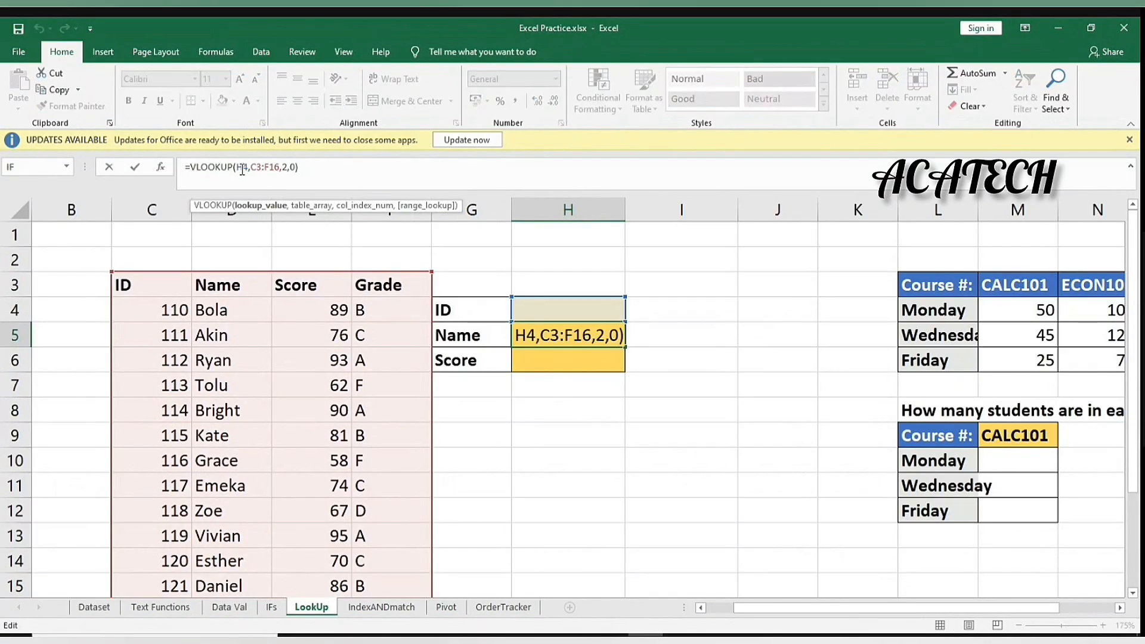
click(314, 168)
key(Return)
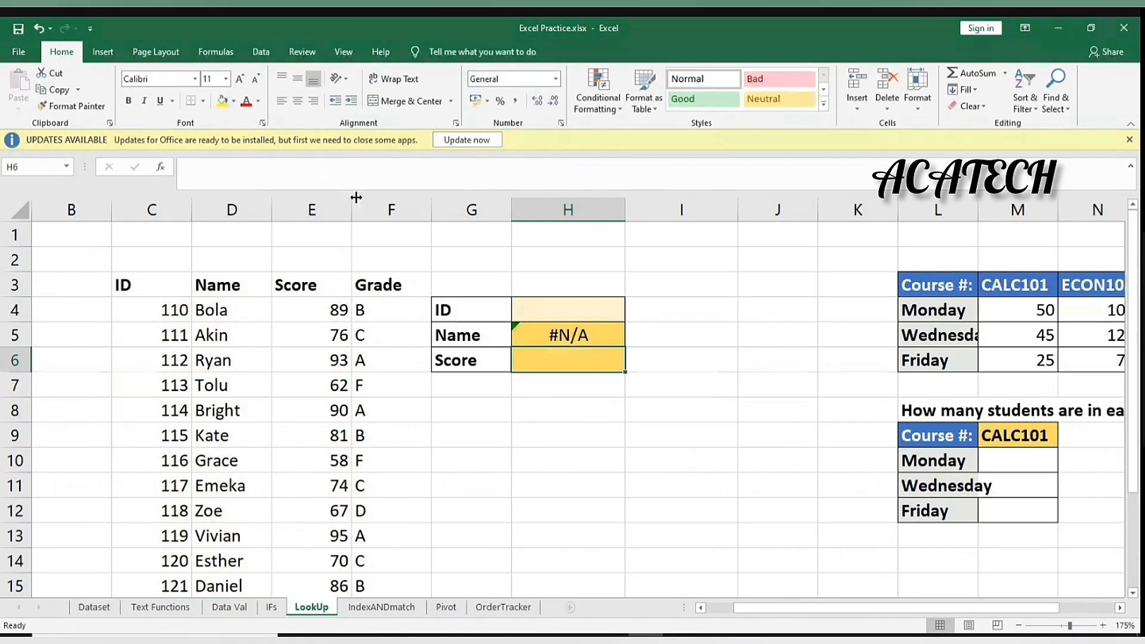
Test the name lookup in H4 with the student IDs listed in C11 and C14, comparing the second with its table row
click(541, 301)
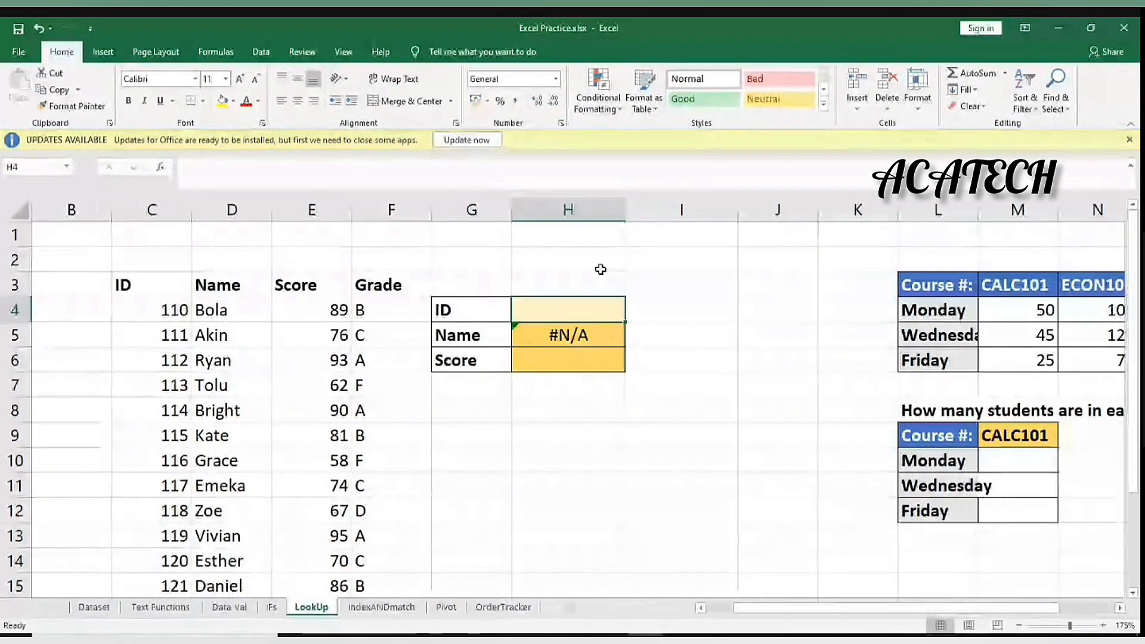
text(117)
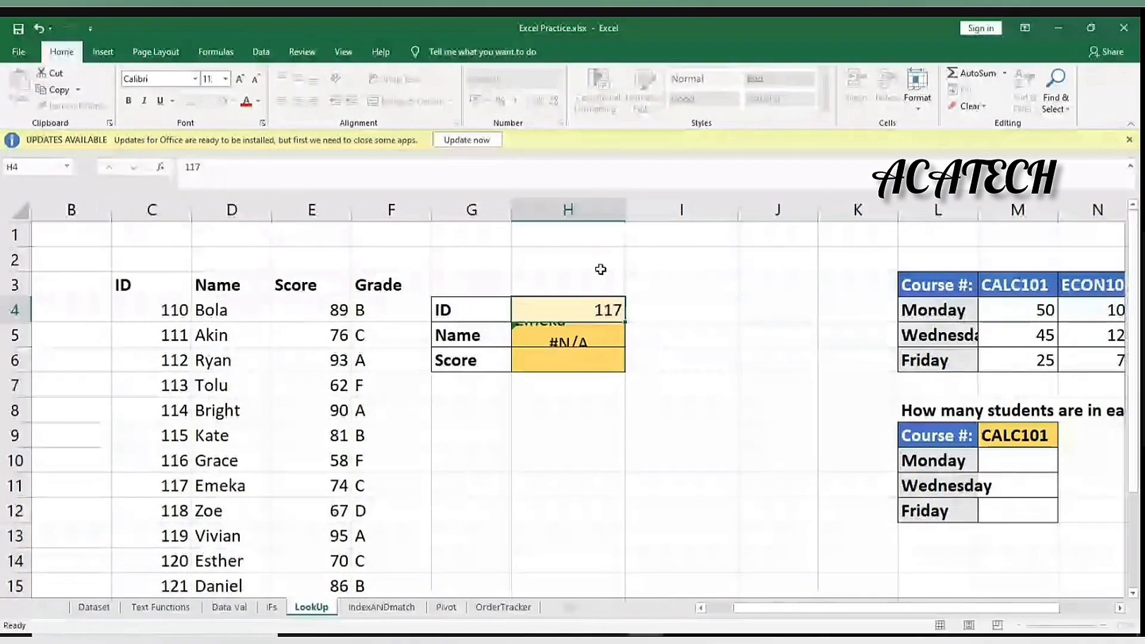
key(Return)
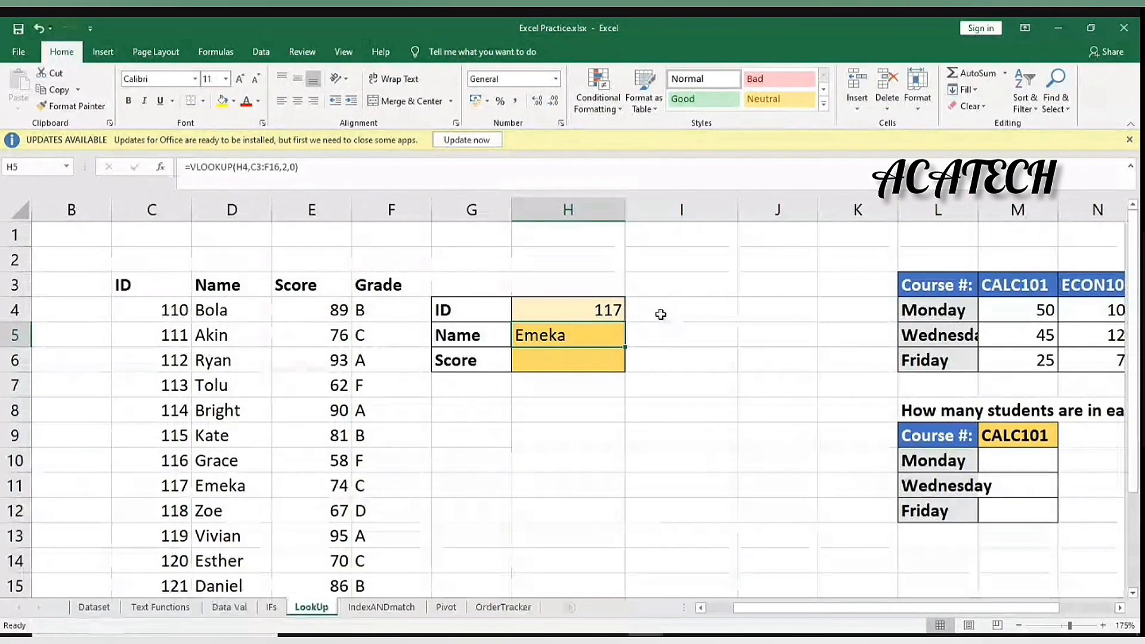
click(616, 309)
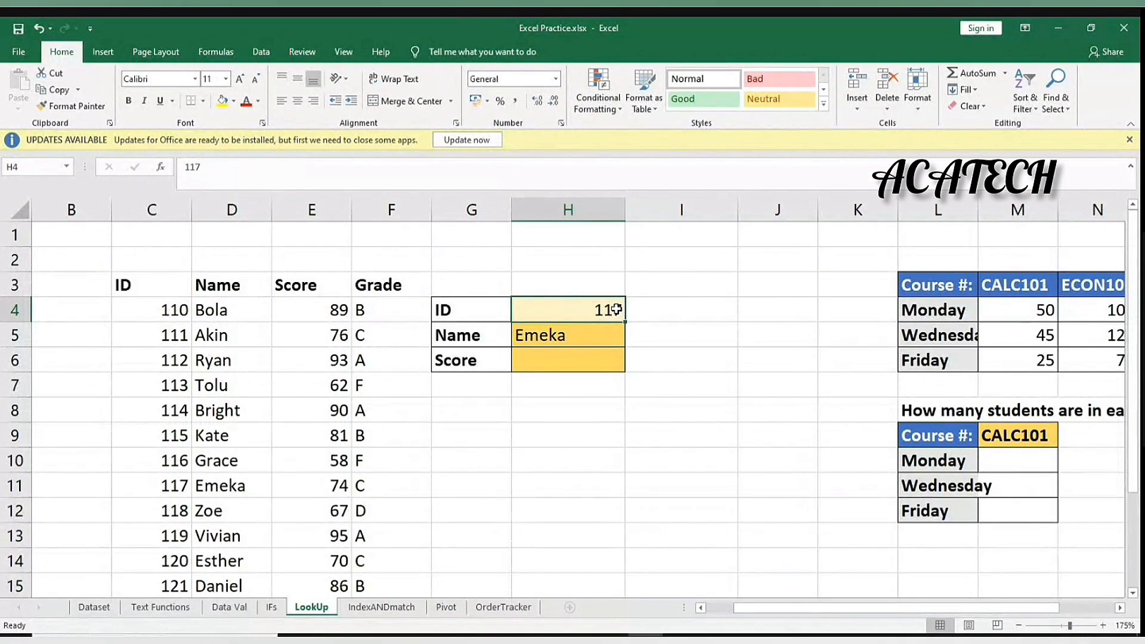
text(120)
key(Return)
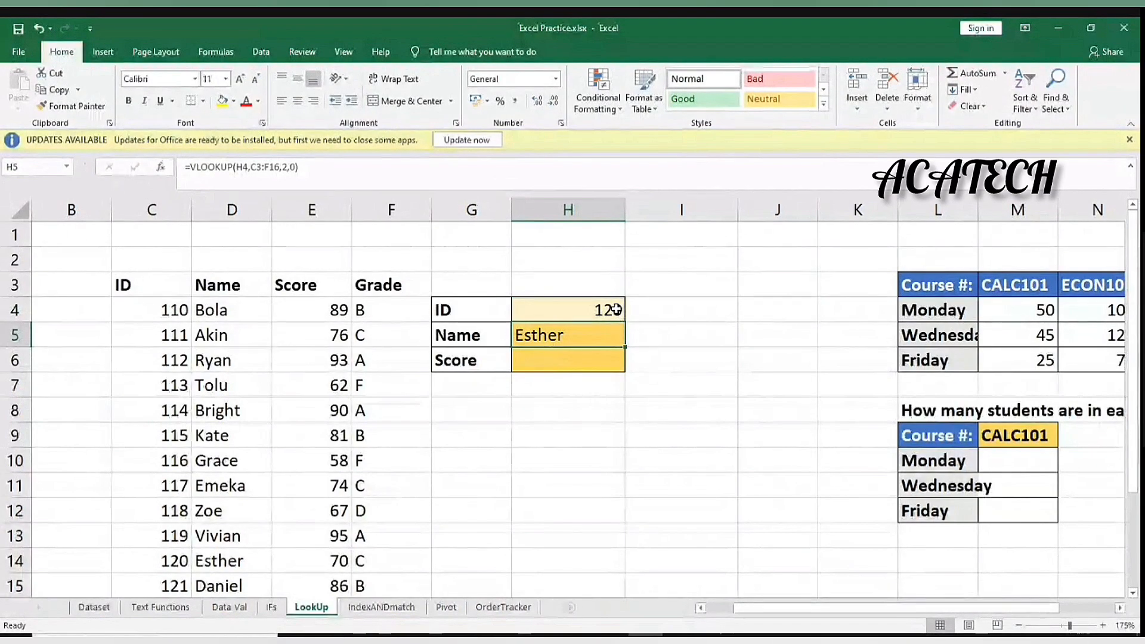
drag(168, 568, 270, 569)
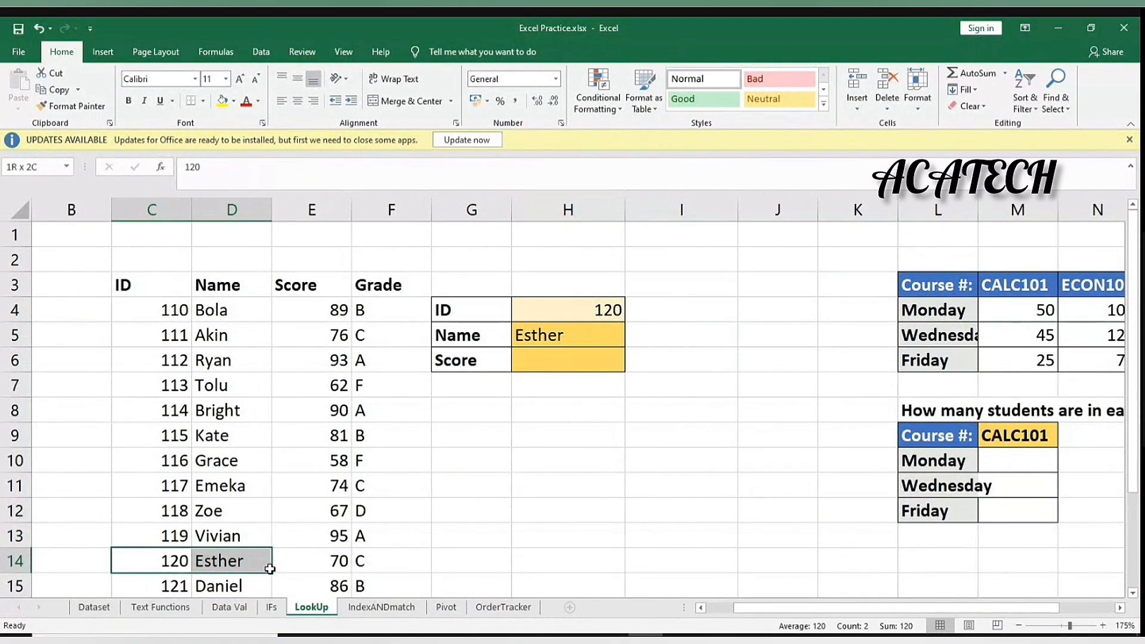
Replace the lookup ID in H4 with the student ID listed in C5 and compare the returned name with that table row
click(577, 308)
double_click(577, 311)
key(Delete)
key(Delete)
key(Delete)
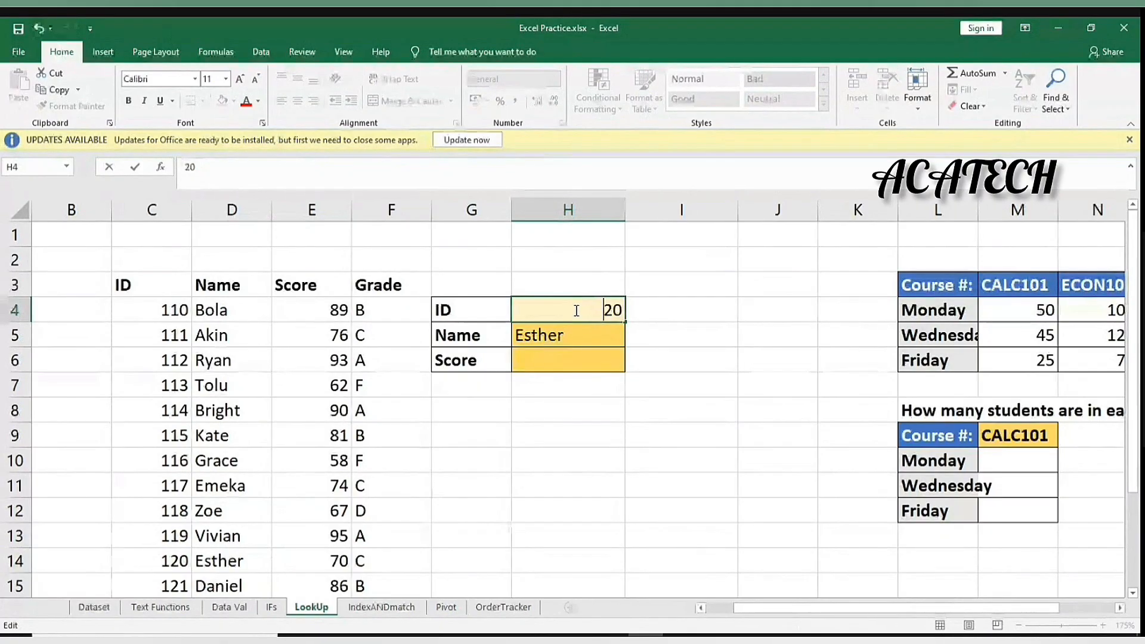
text(111)
key(Return)
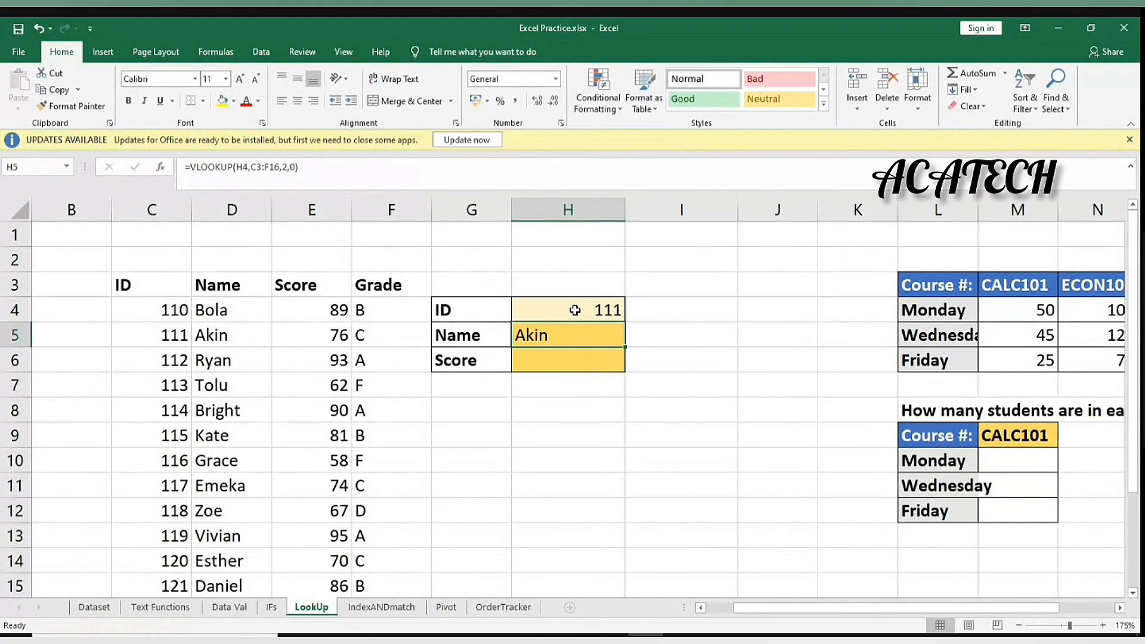
click(154, 337)
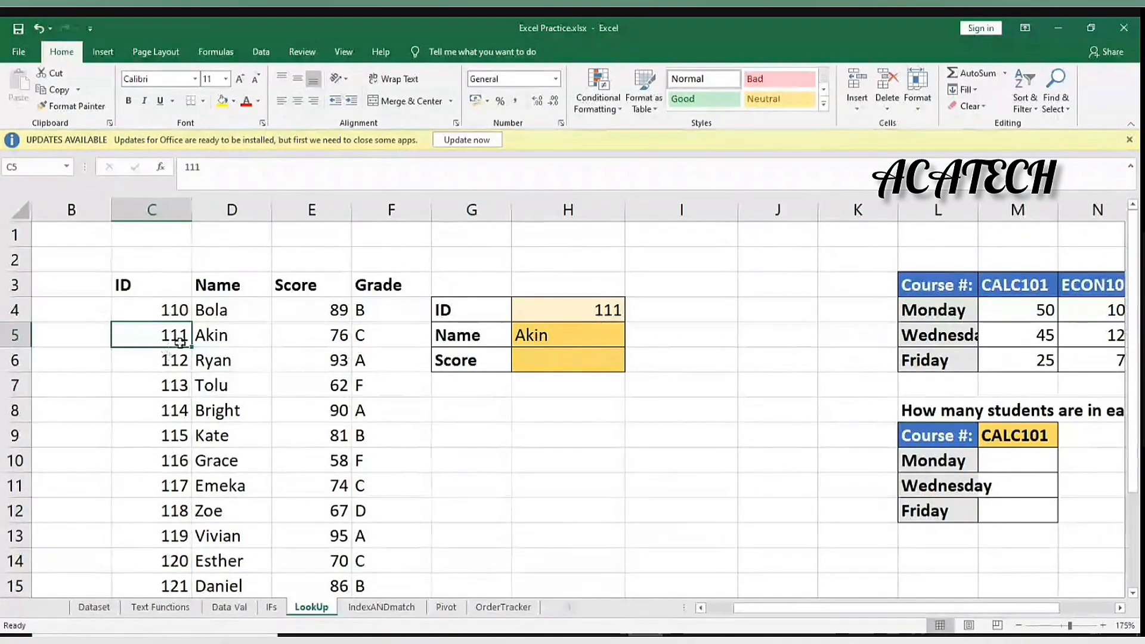
click(208, 338)
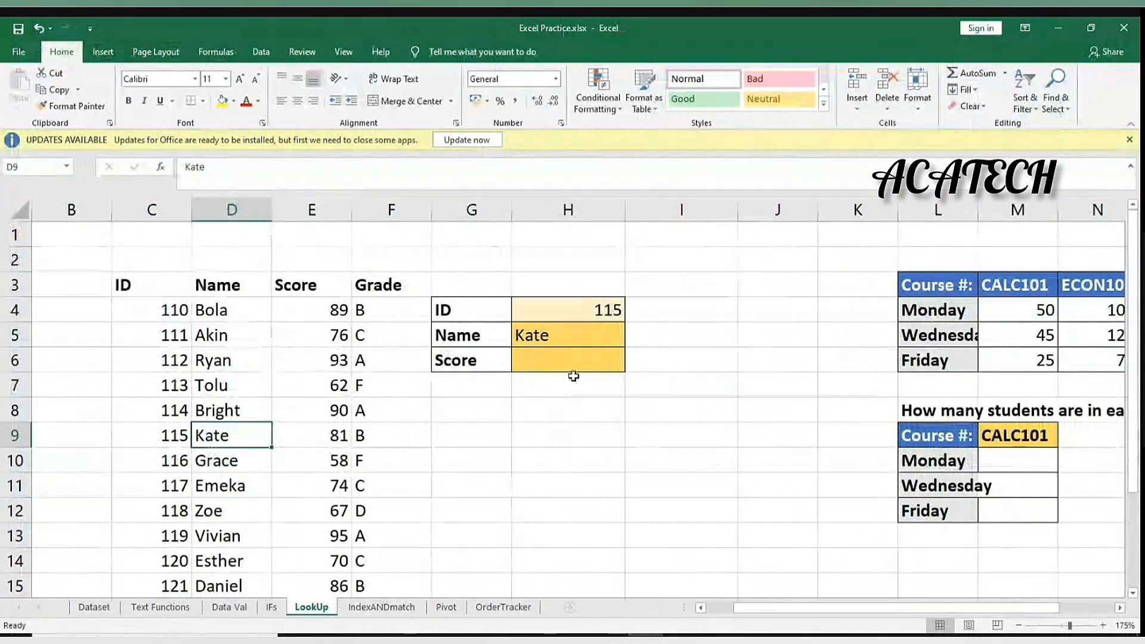
Make the lookup value and table array in the H5 formula absolute, as $H$4 and $C$3:$F$16
click(579, 362)
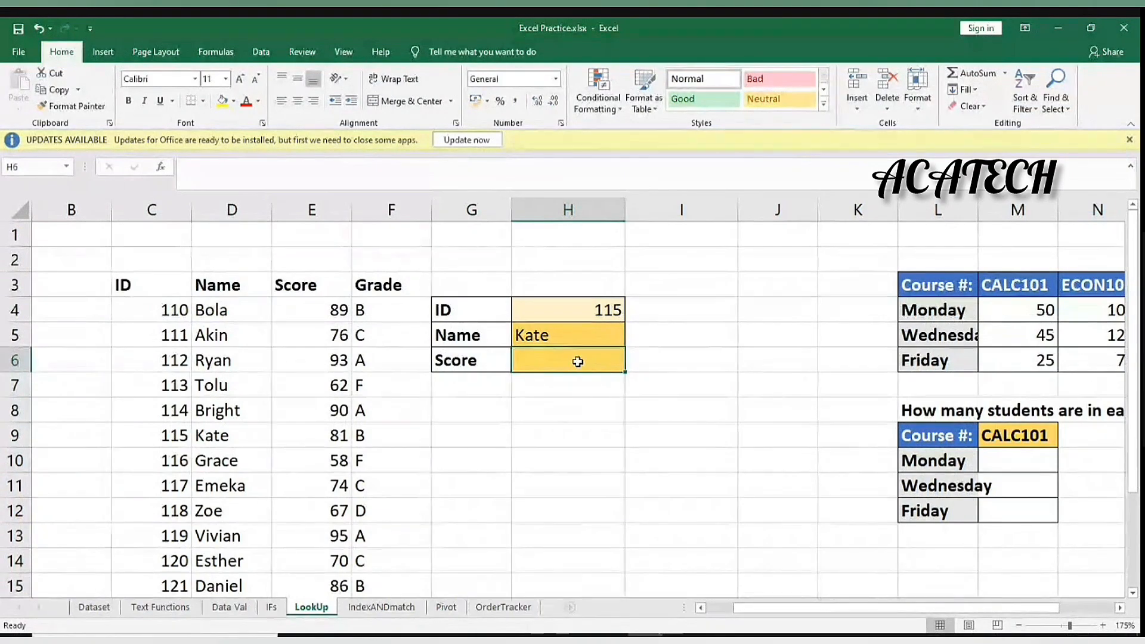
click(579, 337)
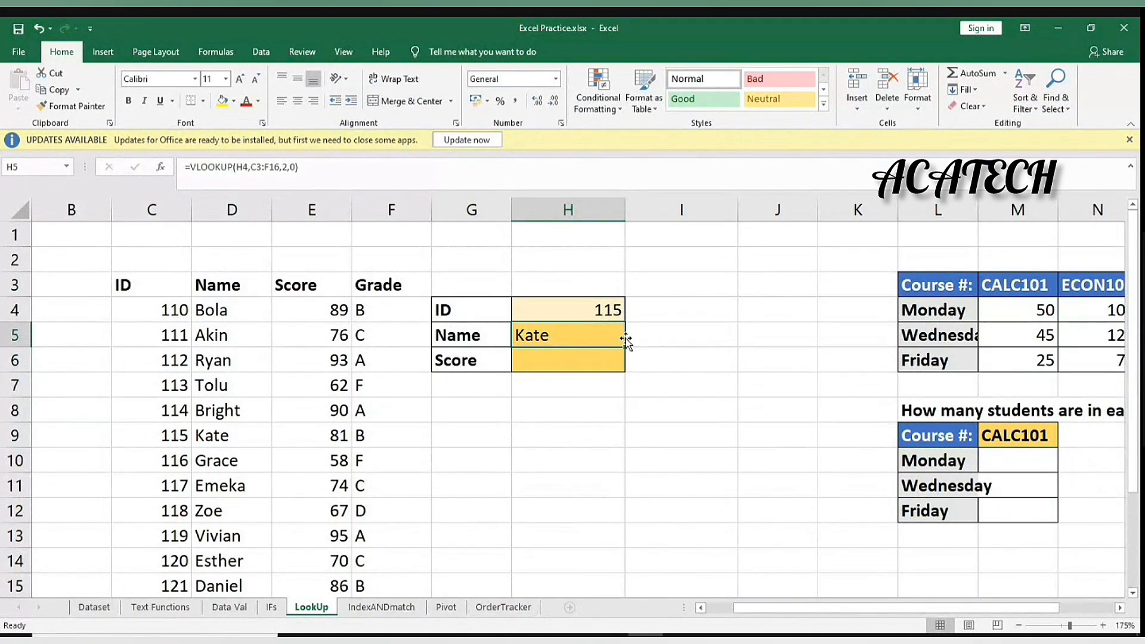
drag(625, 347, 624, 348)
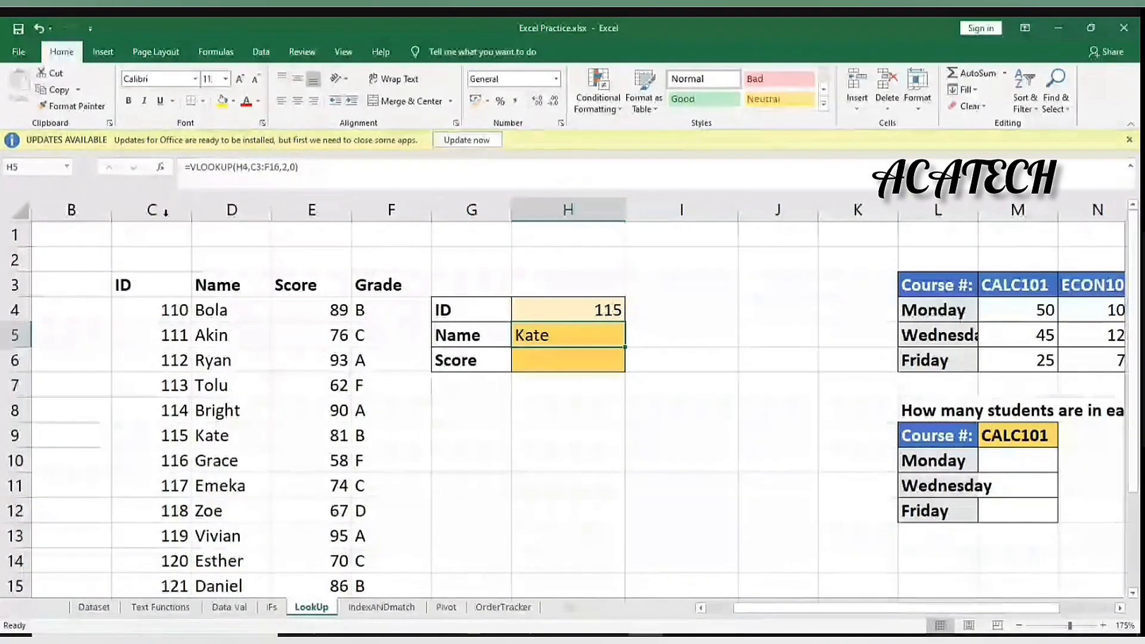
click(264, 167)
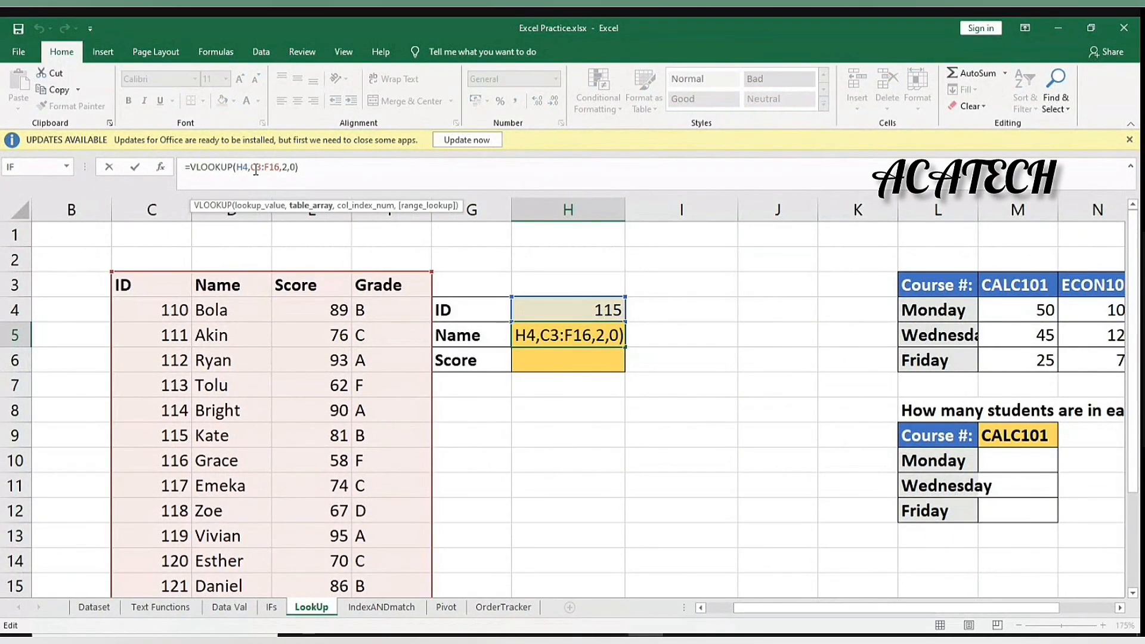
click(244, 168)
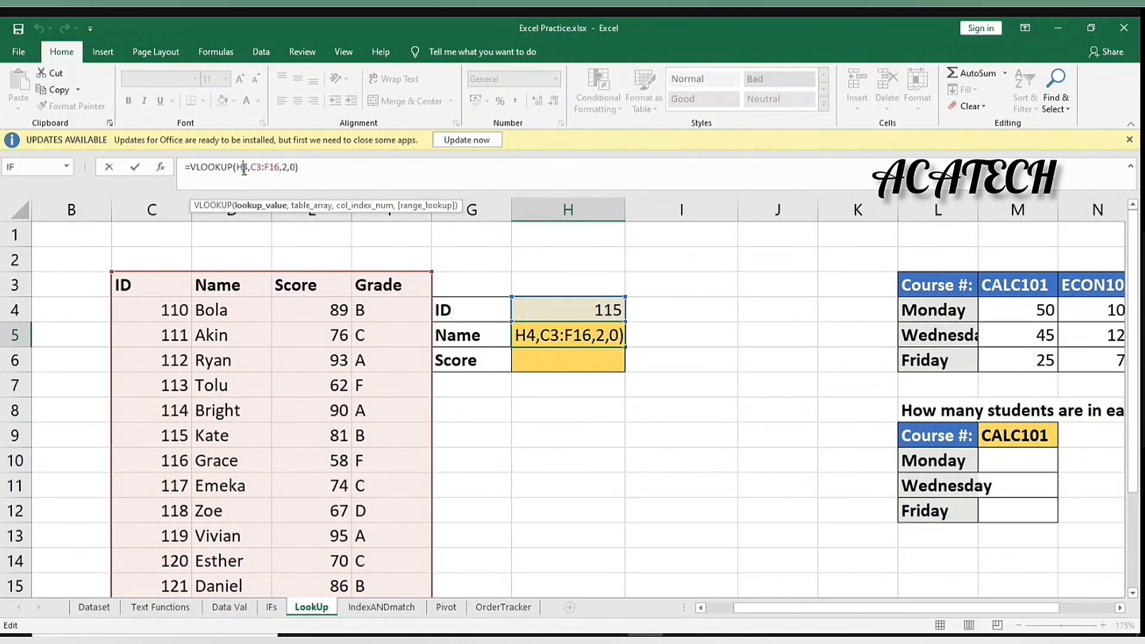
key(F4)
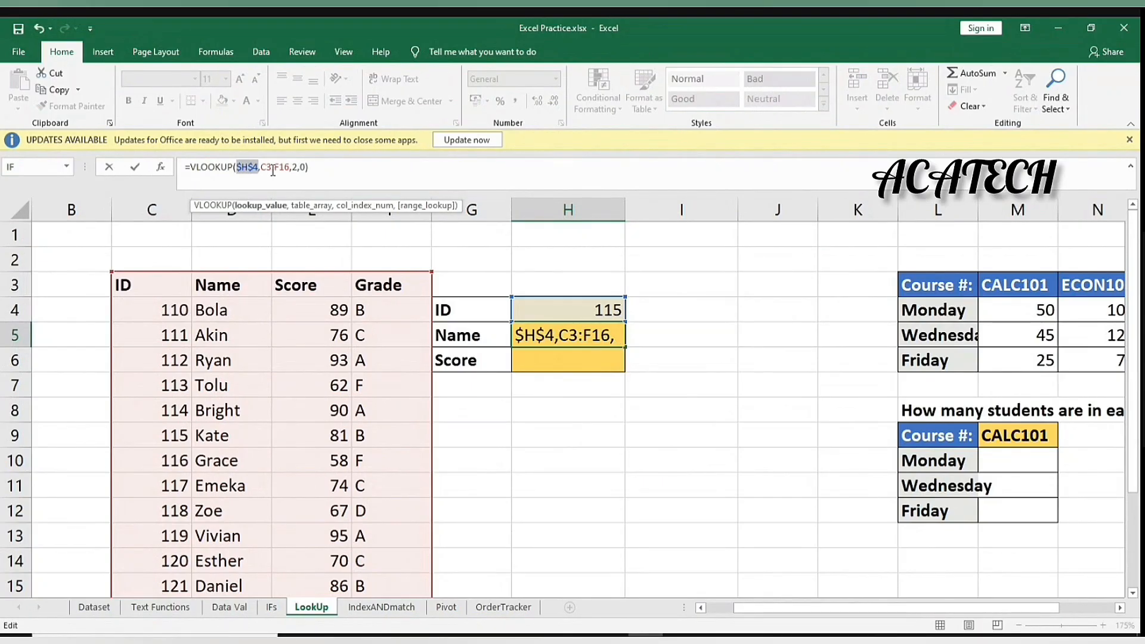
mouse_move(267, 170)
mouse_down()
mouse_move(289, 167)
mouse_move(277, 164)
mouse_up()
click(266, 171)
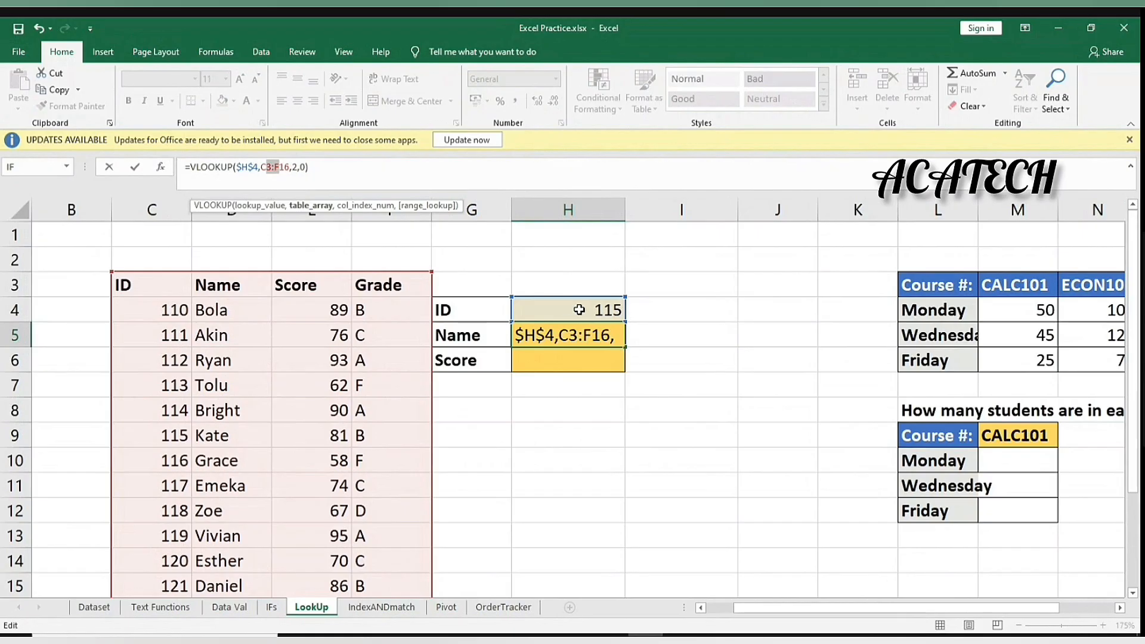
key(F4)
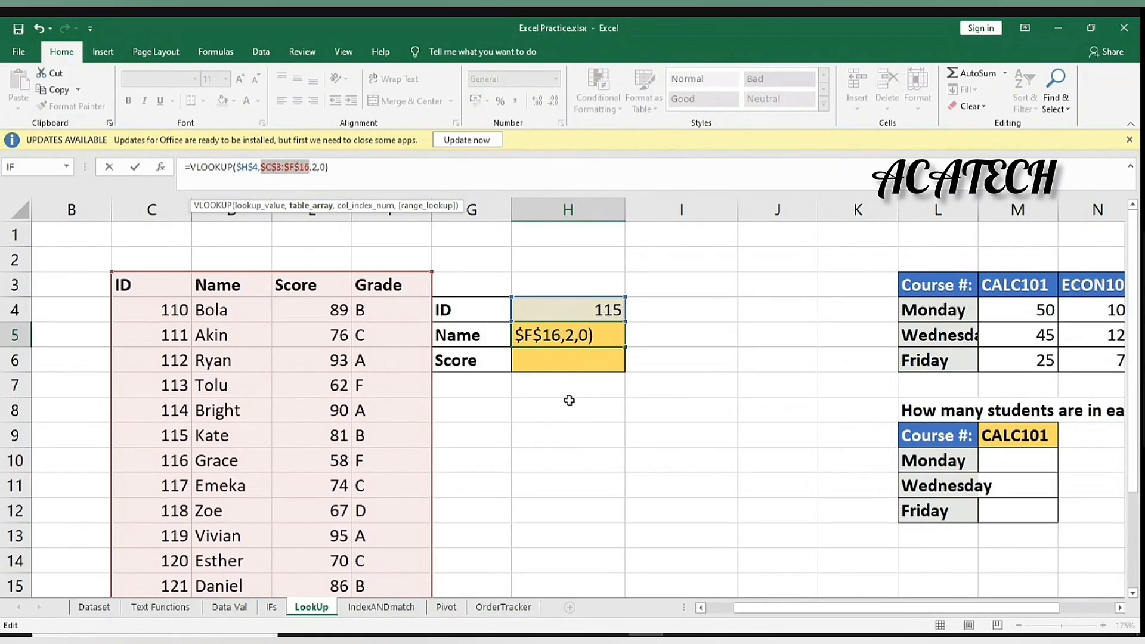
click(319, 168)
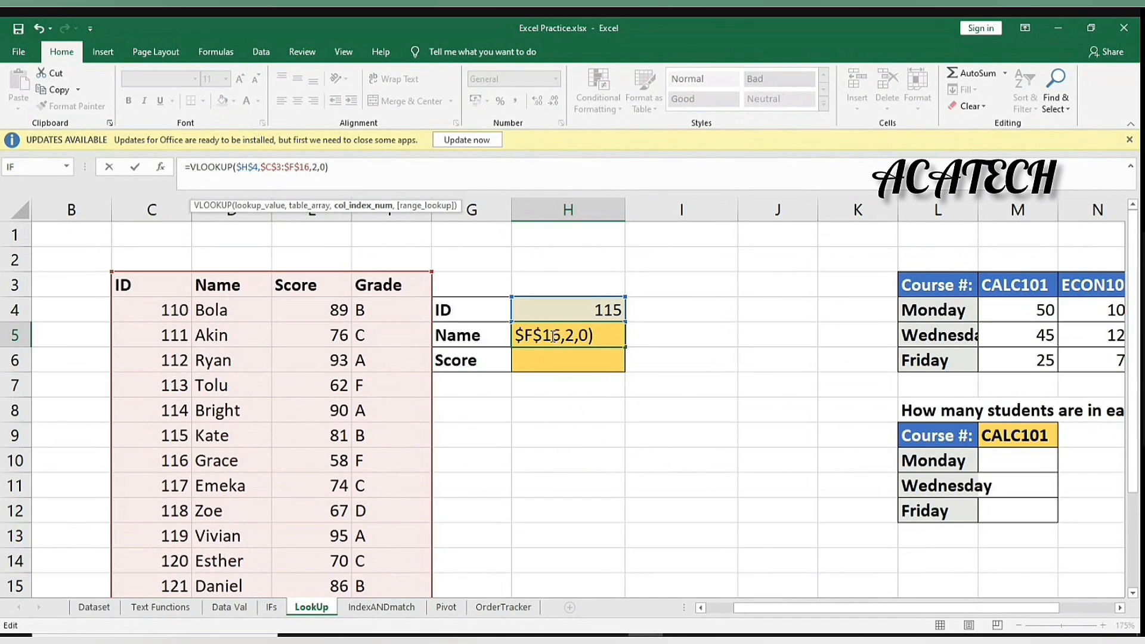
click(365, 170)
key(Return)
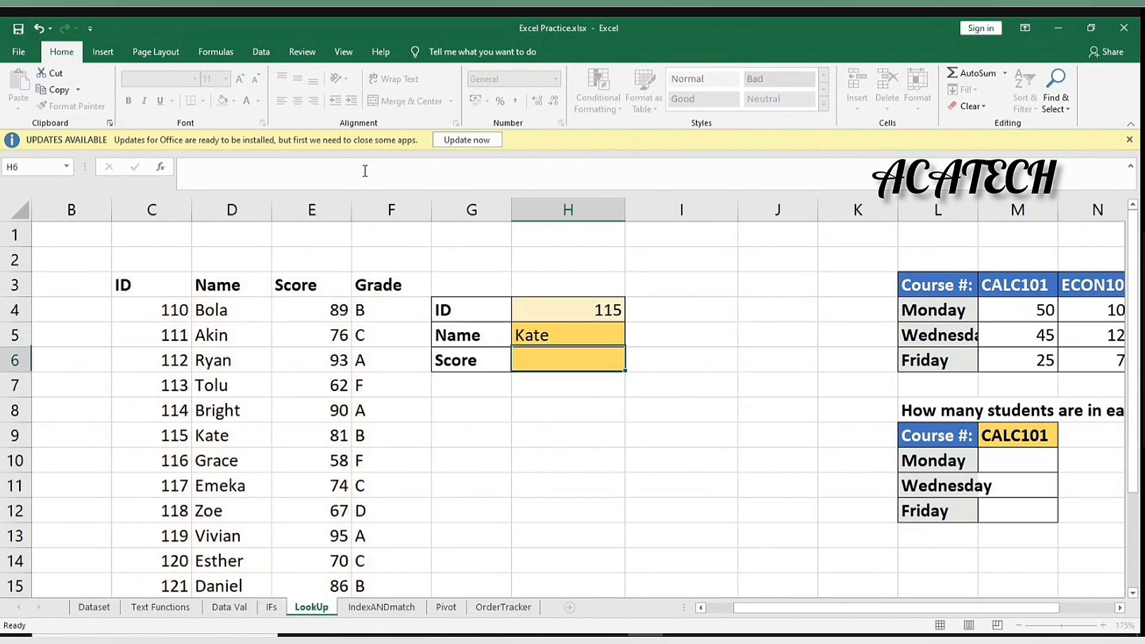
Fill the VLOOKUP formula from the Name cell H5 down into the Score cell H6
click(536, 332)
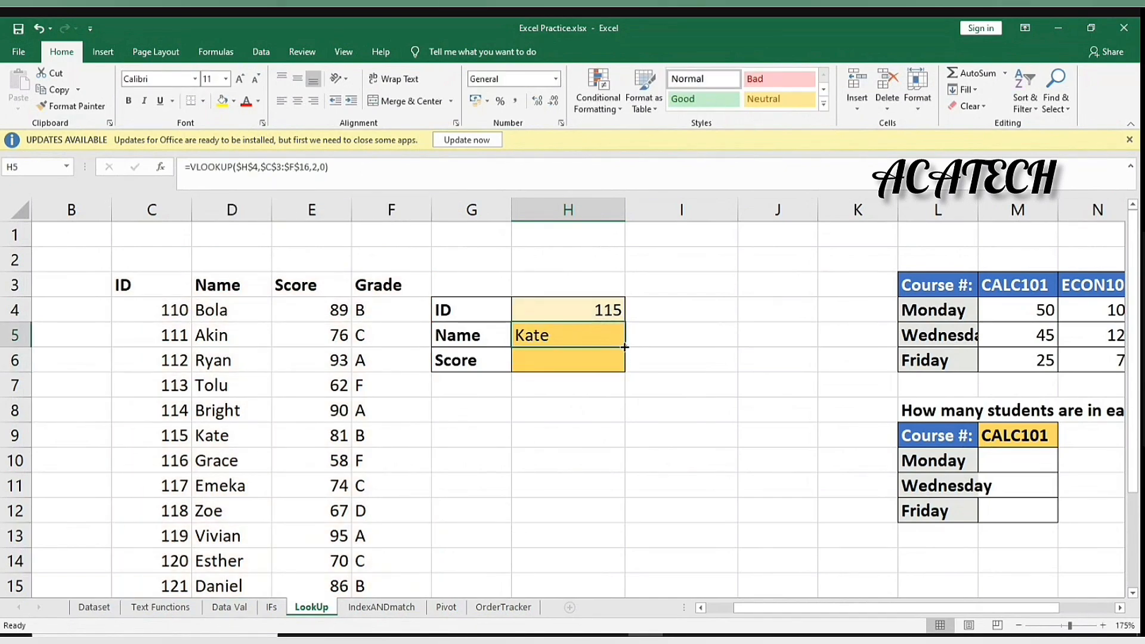
drag(625, 347, 619, 362)
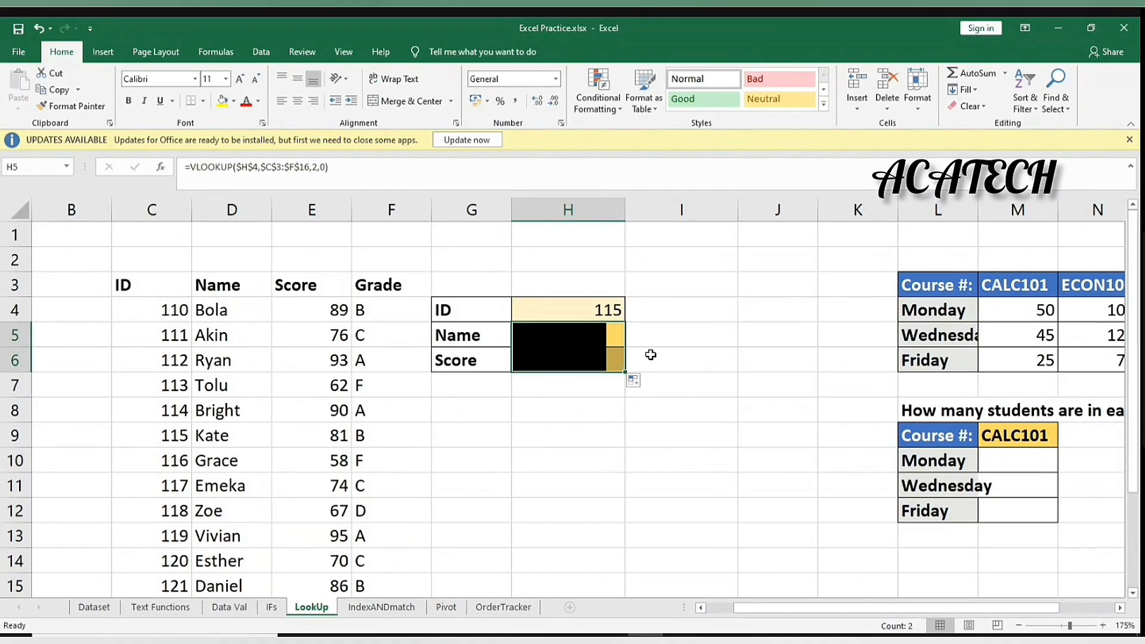
click(669, 362)
click(583, 366)
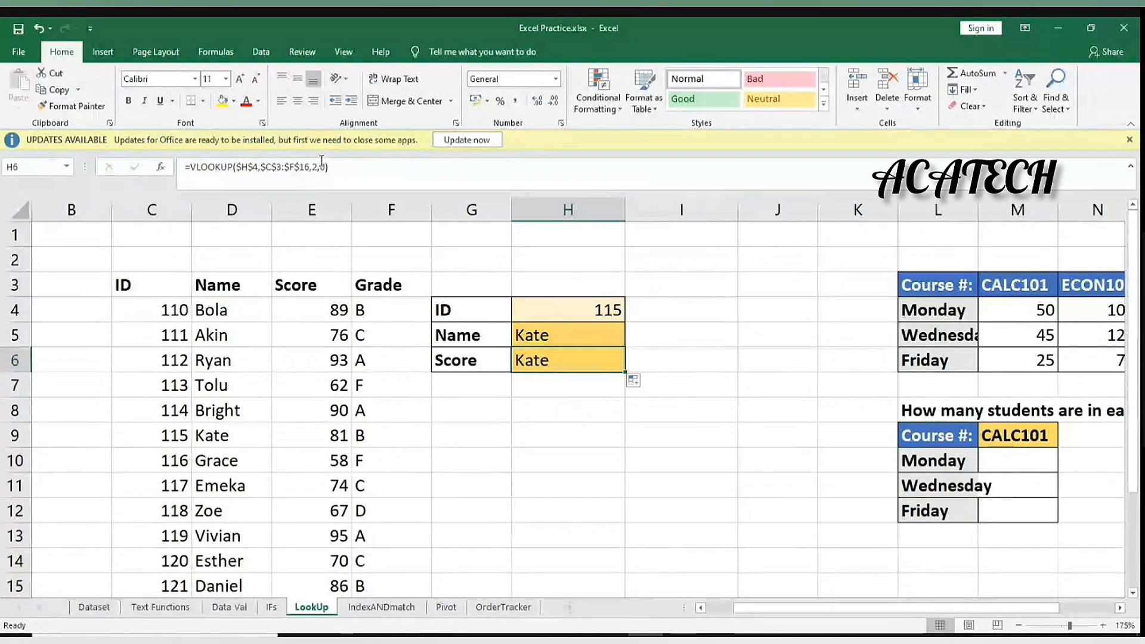
Change the column index in the H6 VLOOKUP formula to 3 so that it returns the score
click(318, 167)
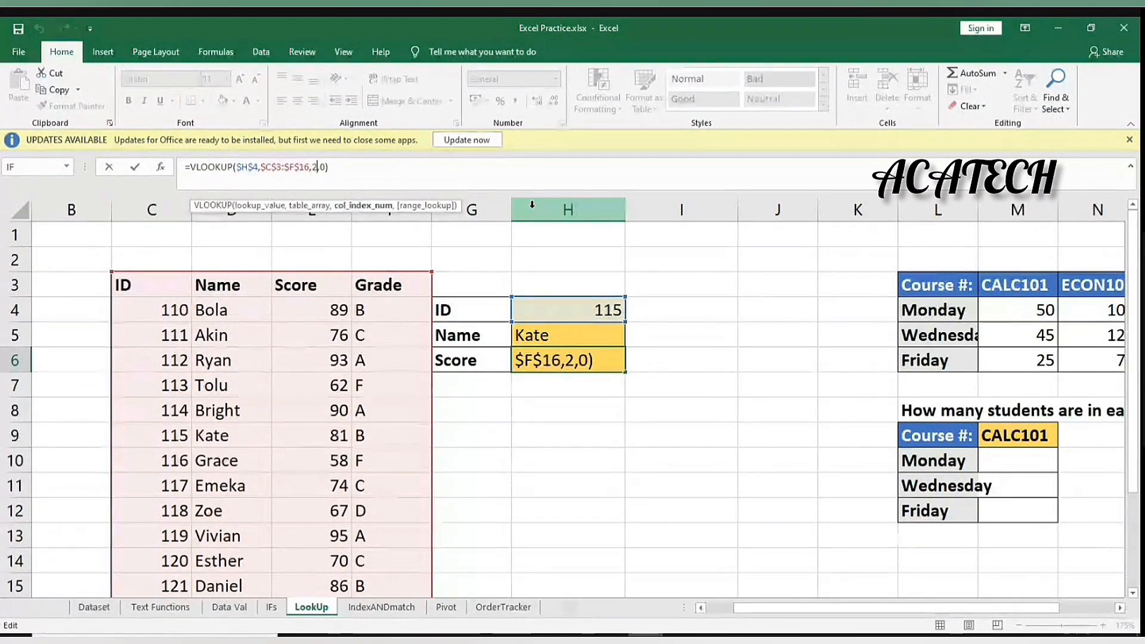
key(BackSpace)
text(3)
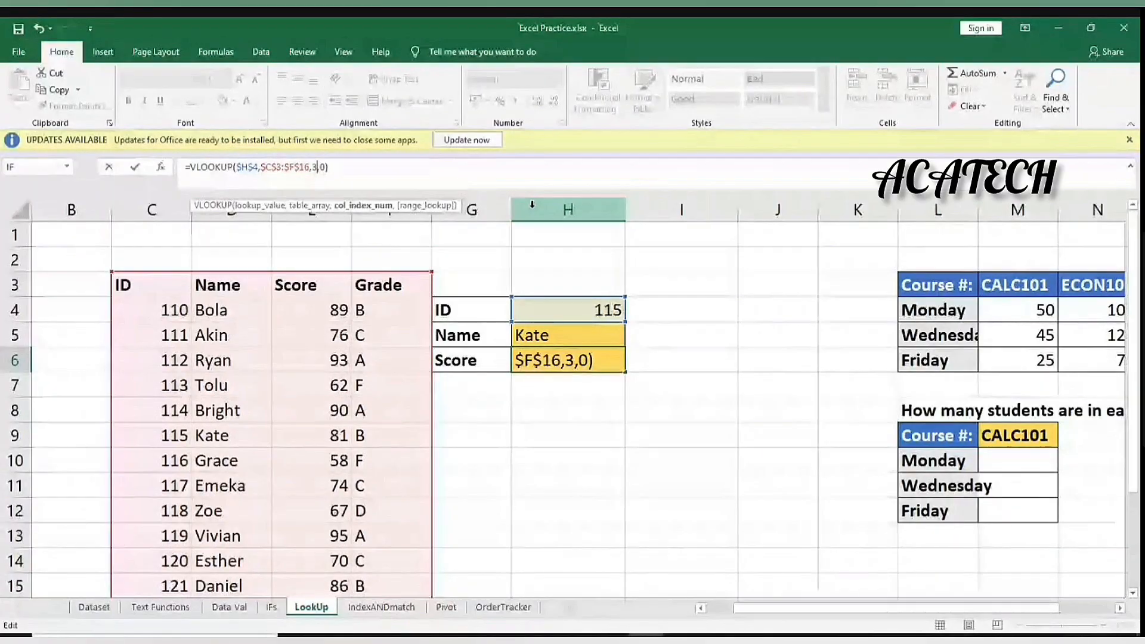
key(Return)
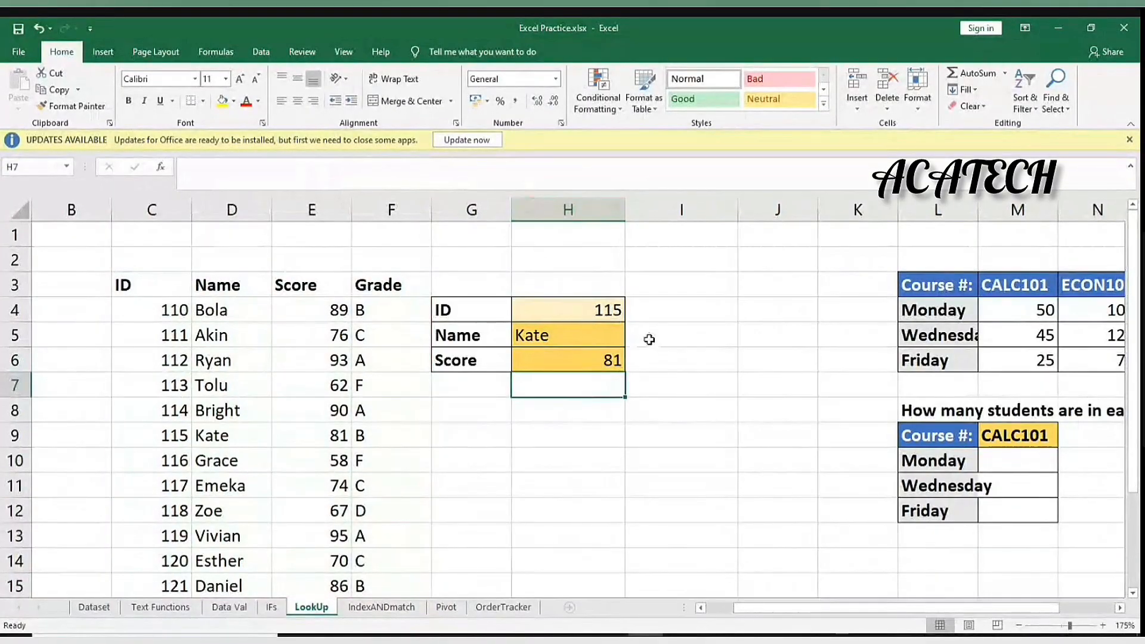
Set the lookup ID in H4 to the student ID listed in C16 and compare the returned name and score with row 16
click(561, 309)
text(122)
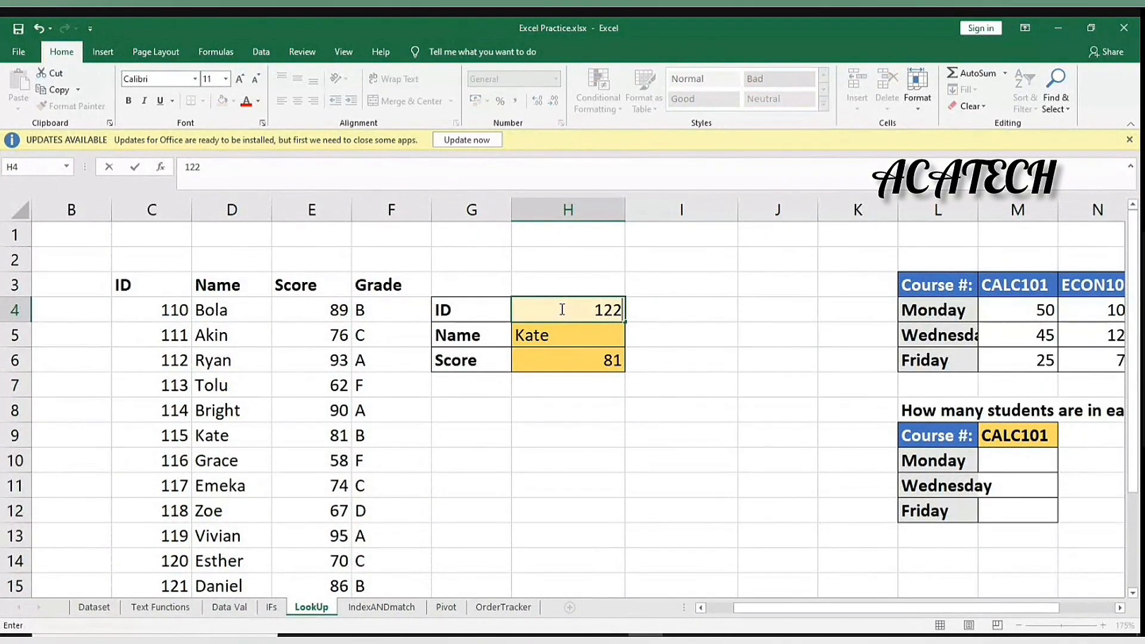
key(Return)
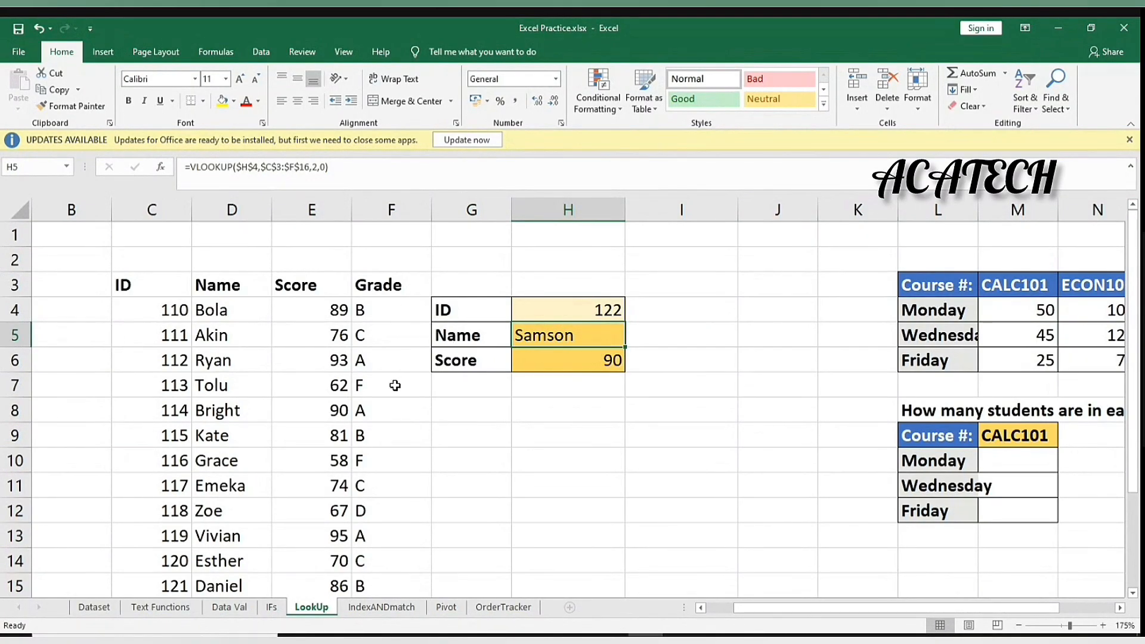
scroll(395, 386, down, 3)
drag(171, 393, 328, 392)
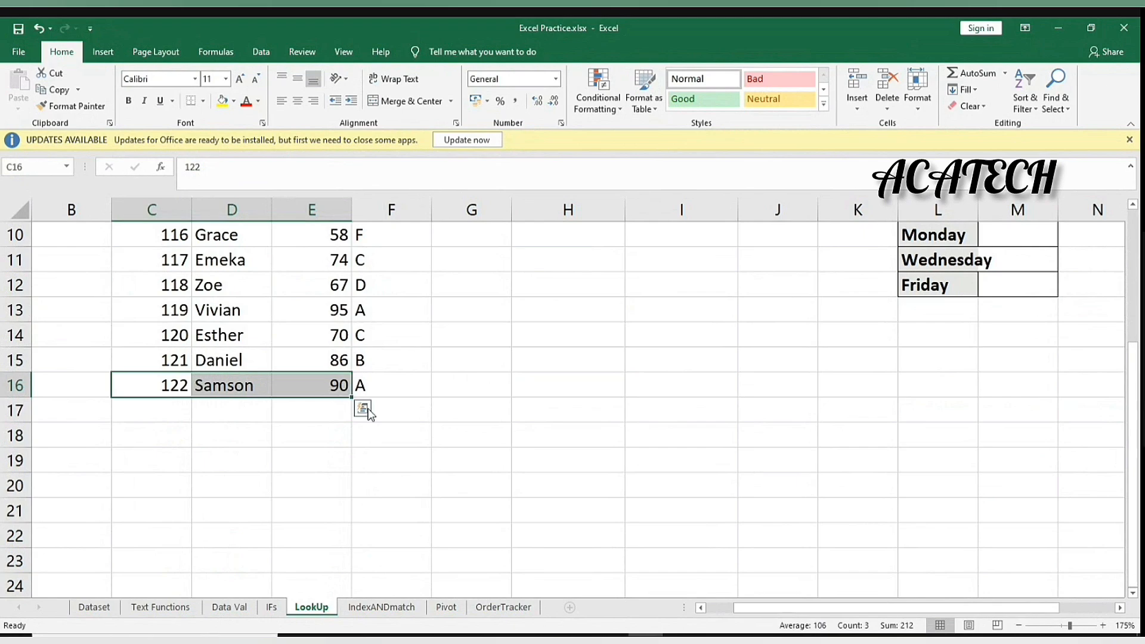
Examine the Grade column beside the student table and the nested IF formula in F16
scroll(427, 431, up, 3)
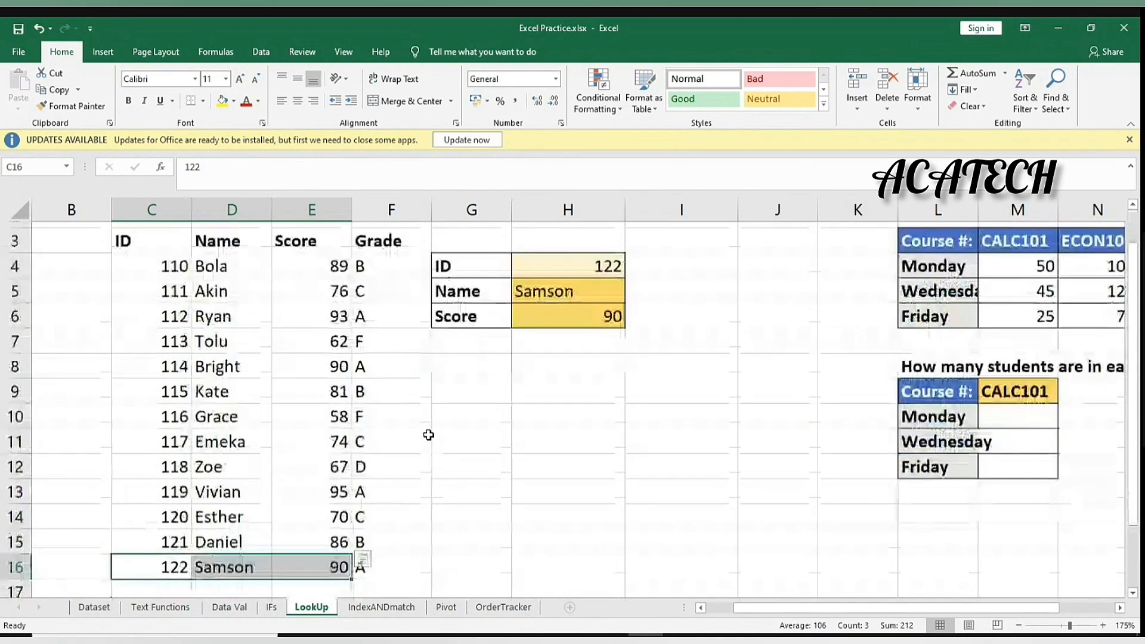
scroll(429, 435, down, 1)
click(401, 534)
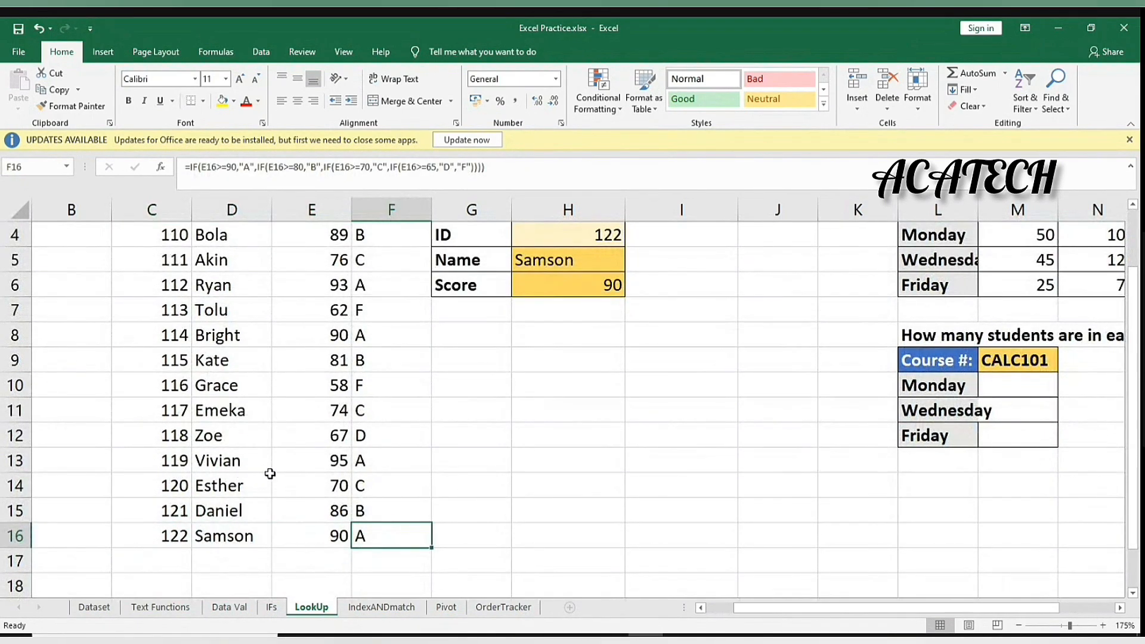
scroll(378, 468, up, 1)
scroll(471, 463, down, 1)
scroll(472, 463, up, 3)
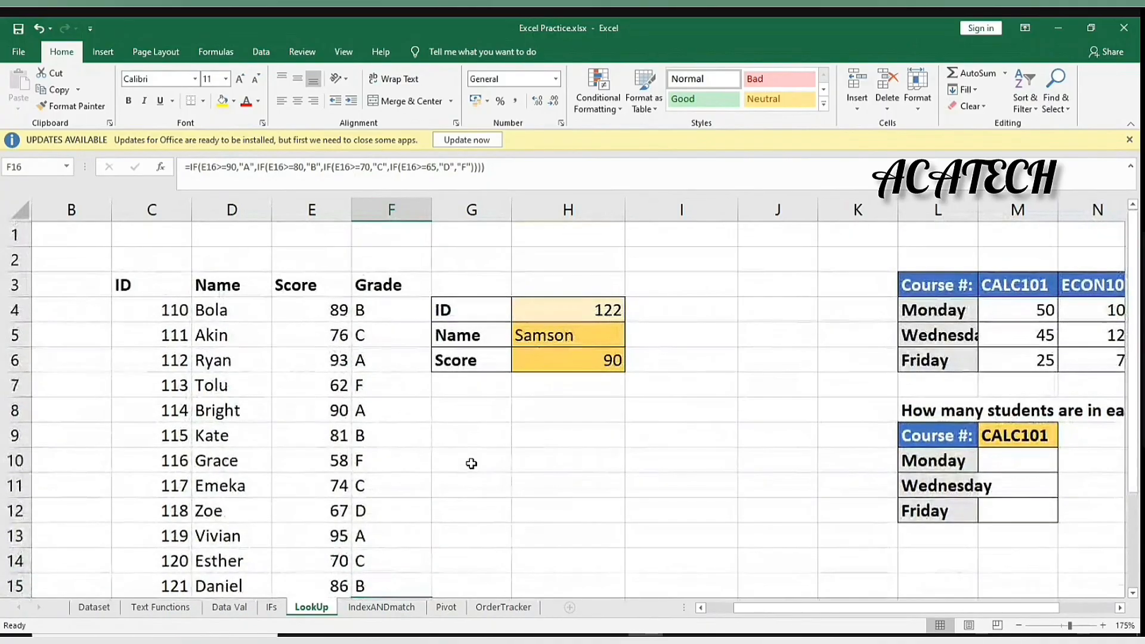
scroll(378, 294, down, 3)
scroll(396, 353, up, 3)
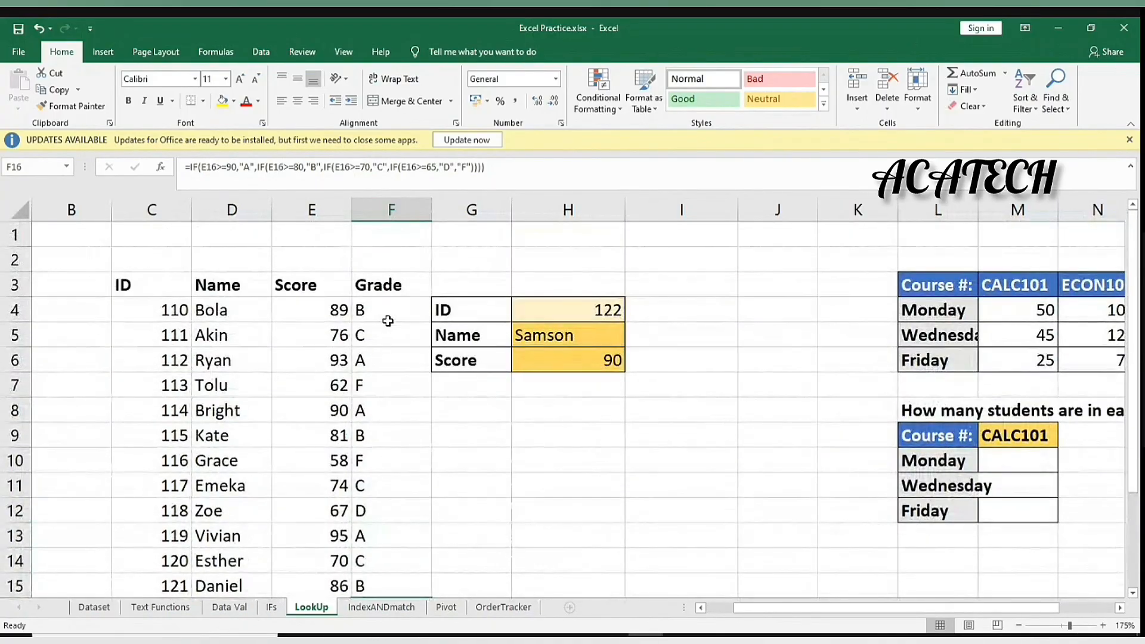
Copy the grades in F4:F16 and paste them as values only into the cells from H9 down
drag(385, 321, 419, 540)
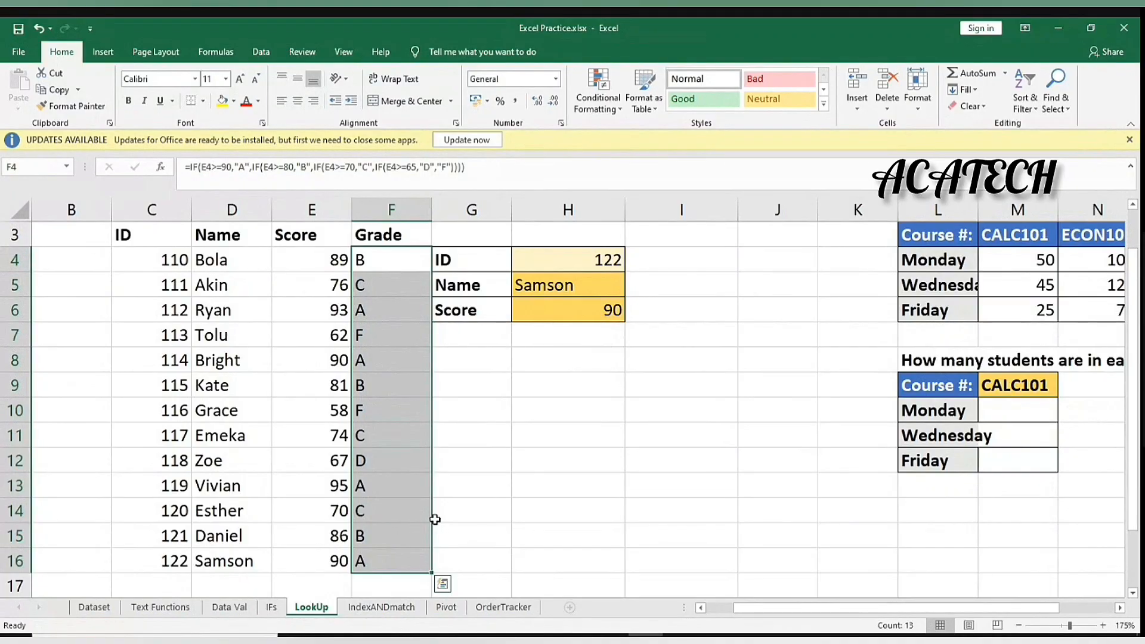
key(ctrl+c)
click(609, 388)
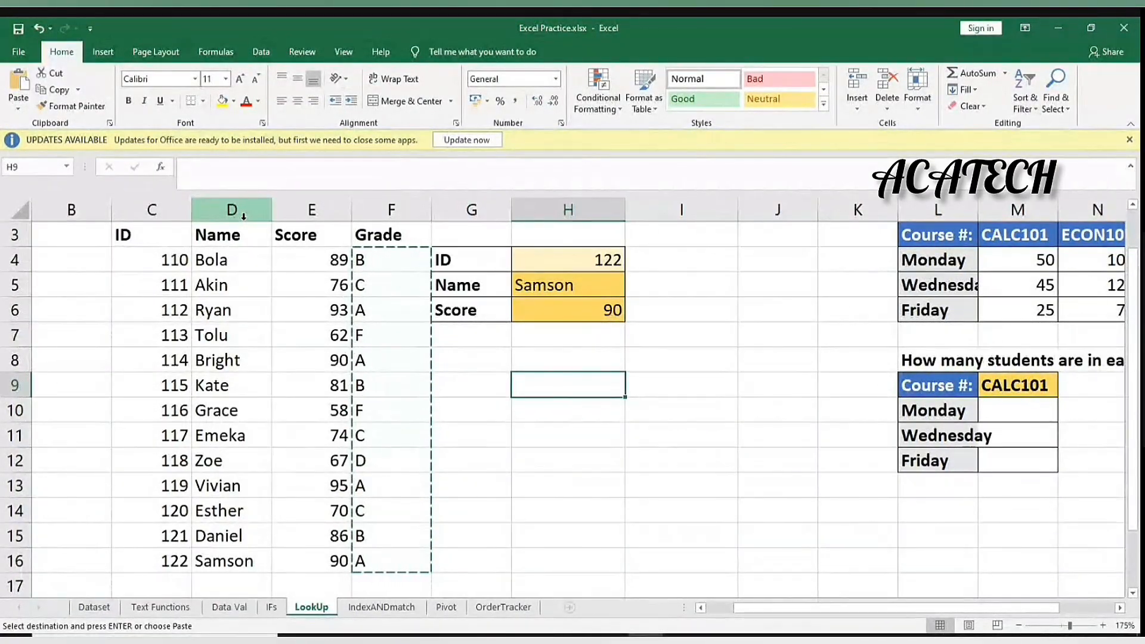
key(ctrl+v)
scroll(563, 366, down, 1)
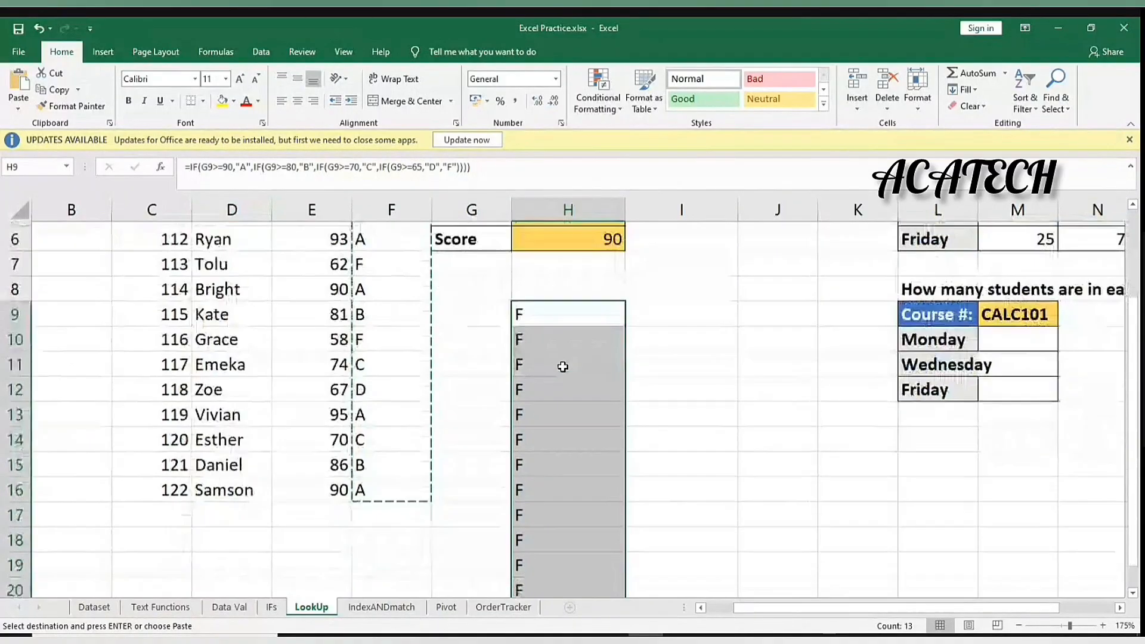
key(ctrl+z)
scroll(562, 366, up, 2)
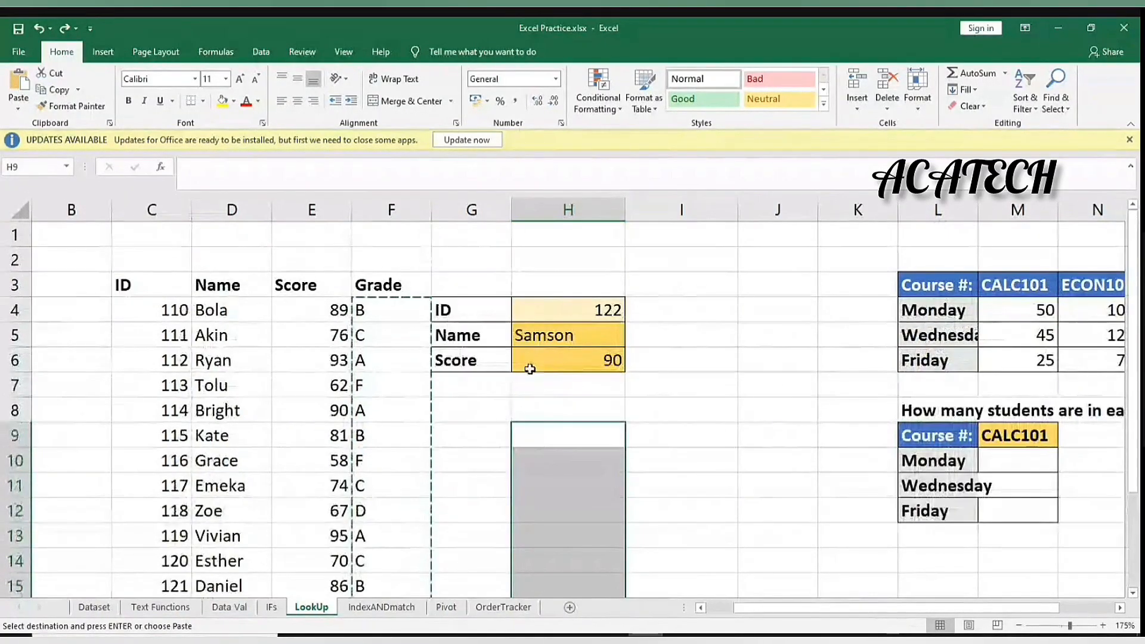
click(17, 108)
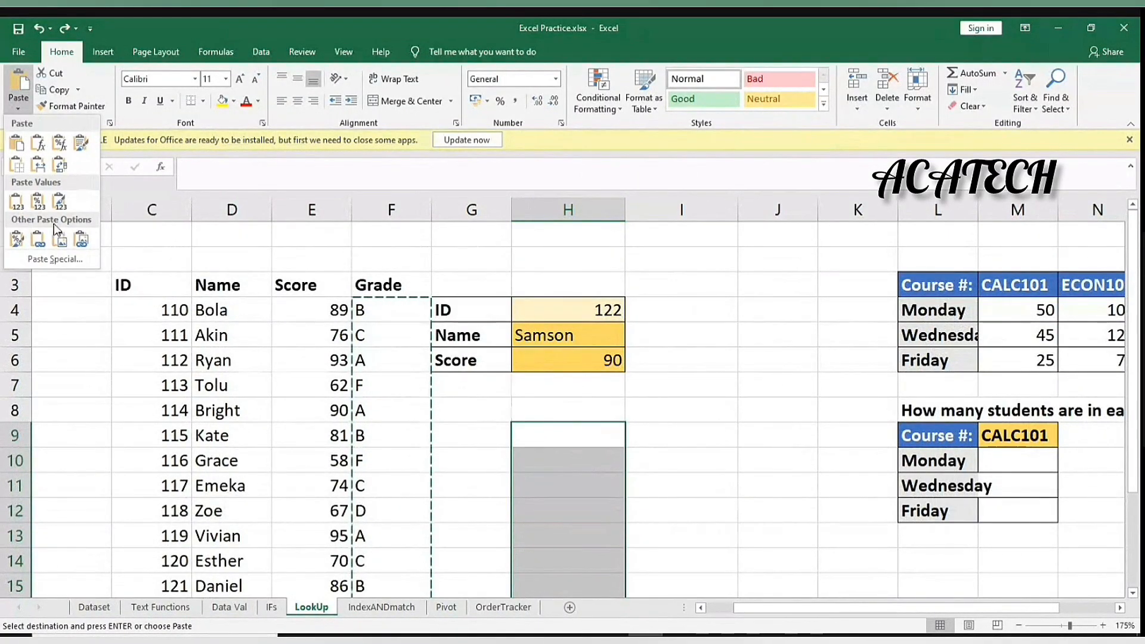
click(17, 202)
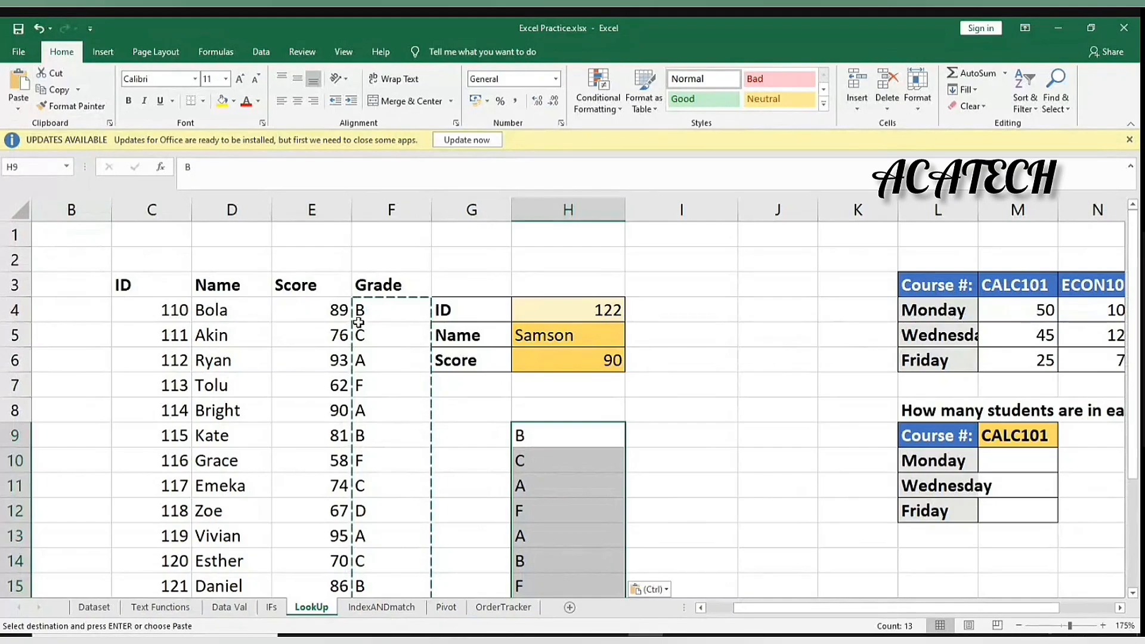
Clear the grade formulas from F4:F16
drag(376, 310, 394, 521)
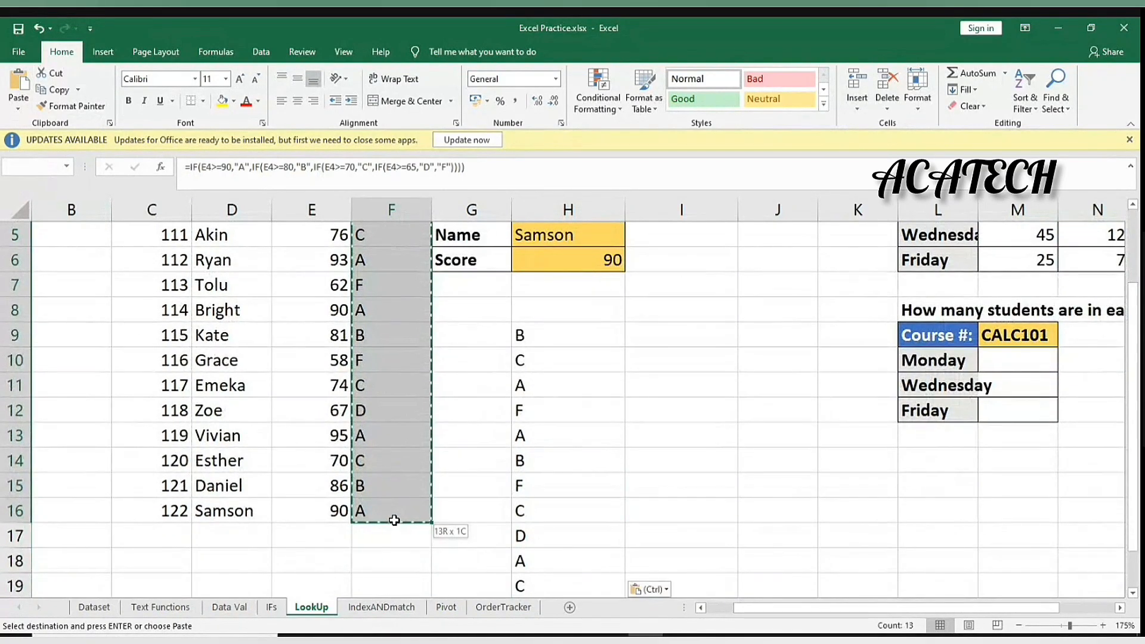
right_click(382, 396)
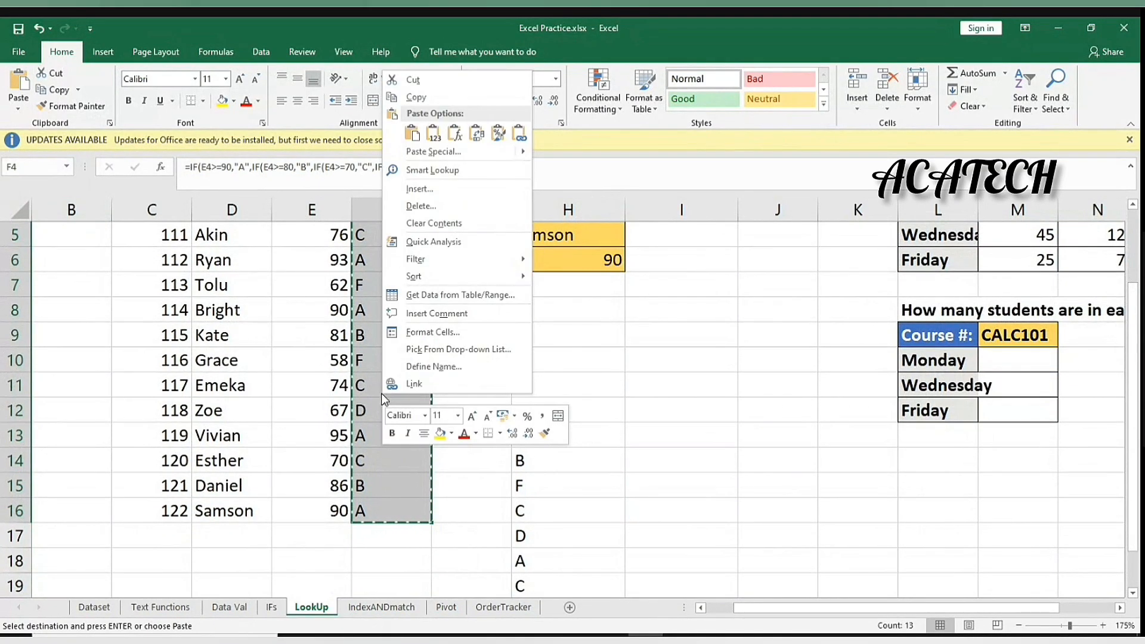
click(547, 331)
key(Delete)
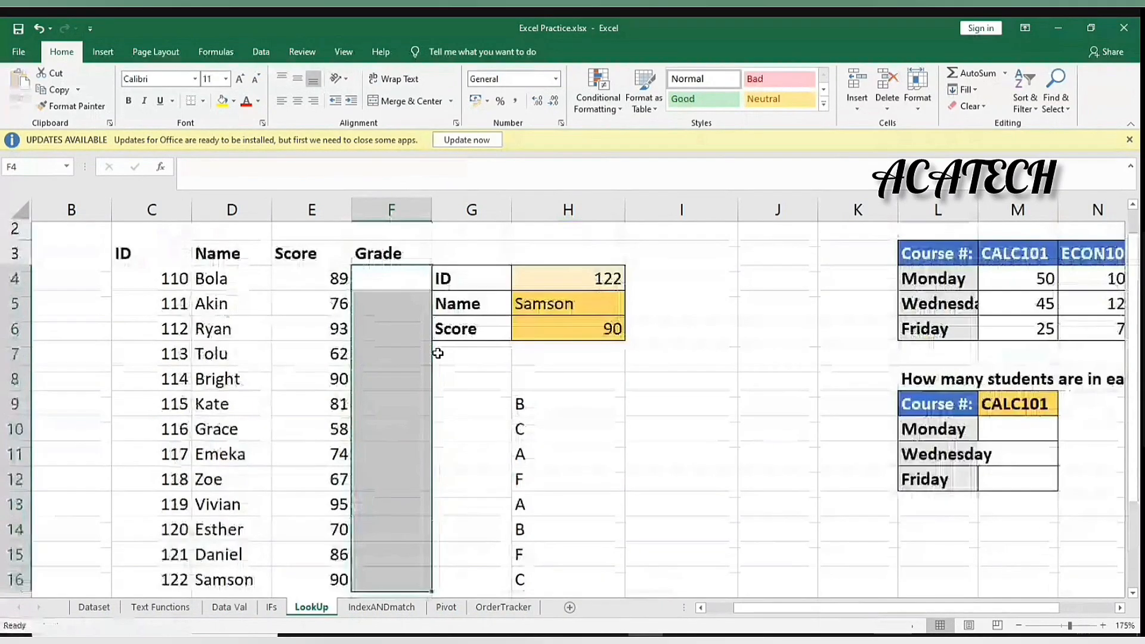
Move the pasted grade values from H9:H21 back into the Grade column at F4:F16
scroll(481, 396, down, 1)
drag(523, 359, 551, 617)
scroll(537, 525, up, 3)
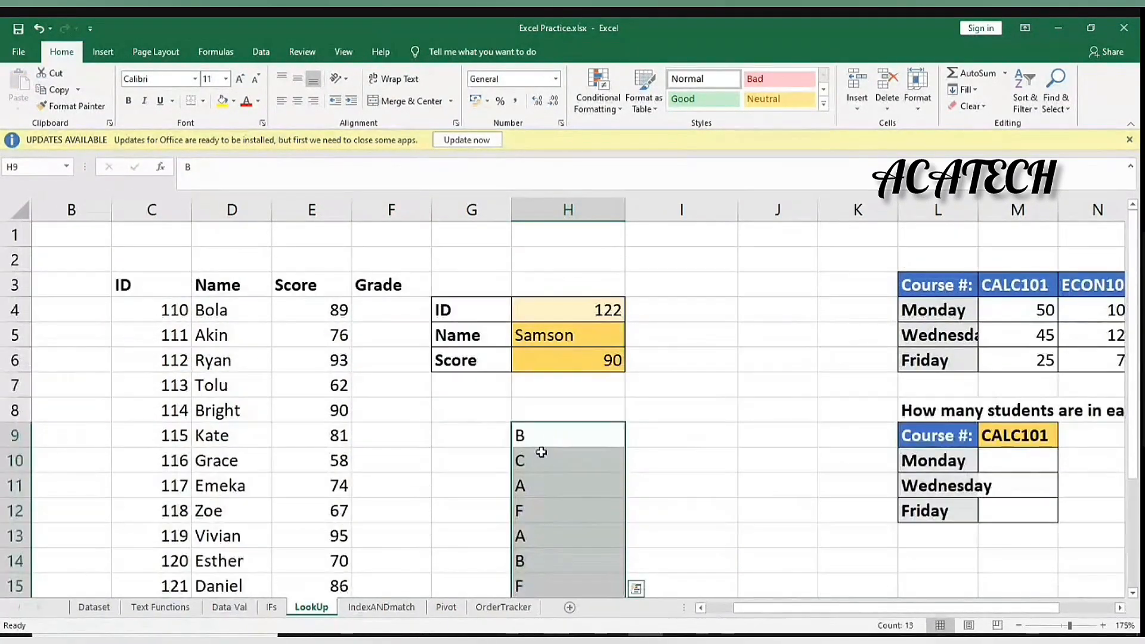
drag(546, 423, 386, 311)
scroll(519, 422, down, 3)
scroll(519, 422, up, 3)
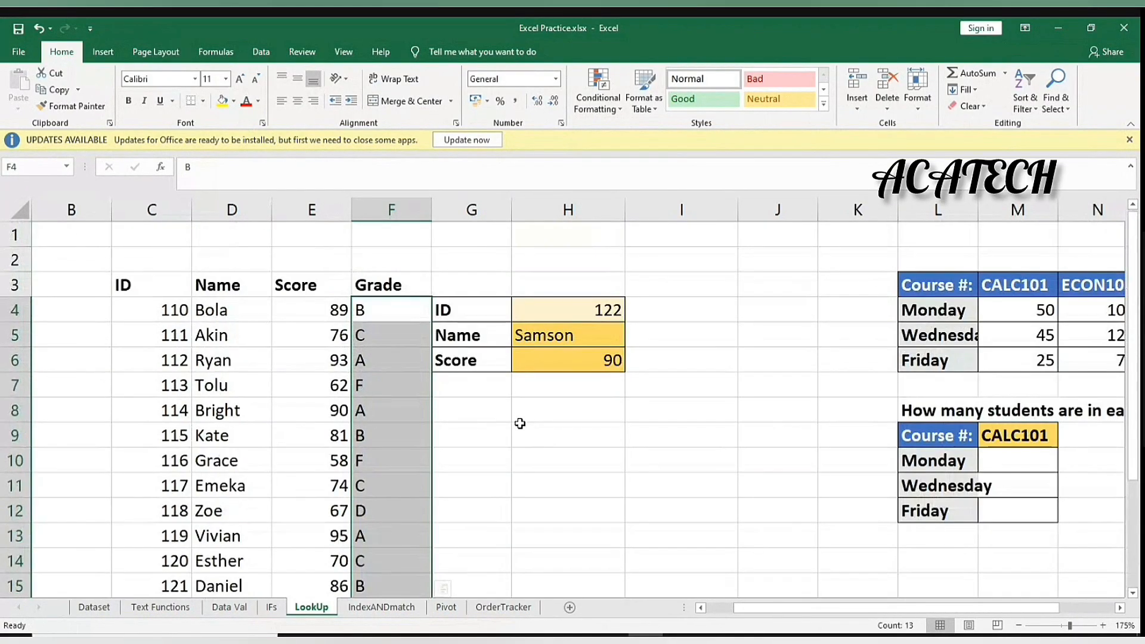
Copy the Score row G6:H6 of the lookup block into row 7 directly below it
click(518, 433)
click(474, 371)
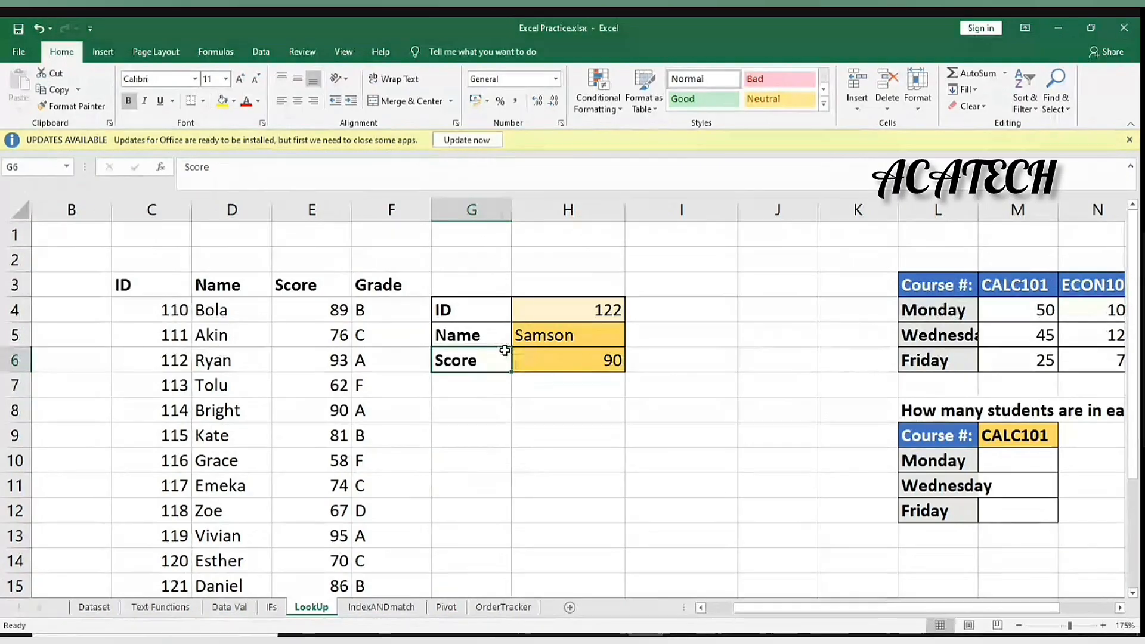
key(shift+Right)
key(ctrl+c)
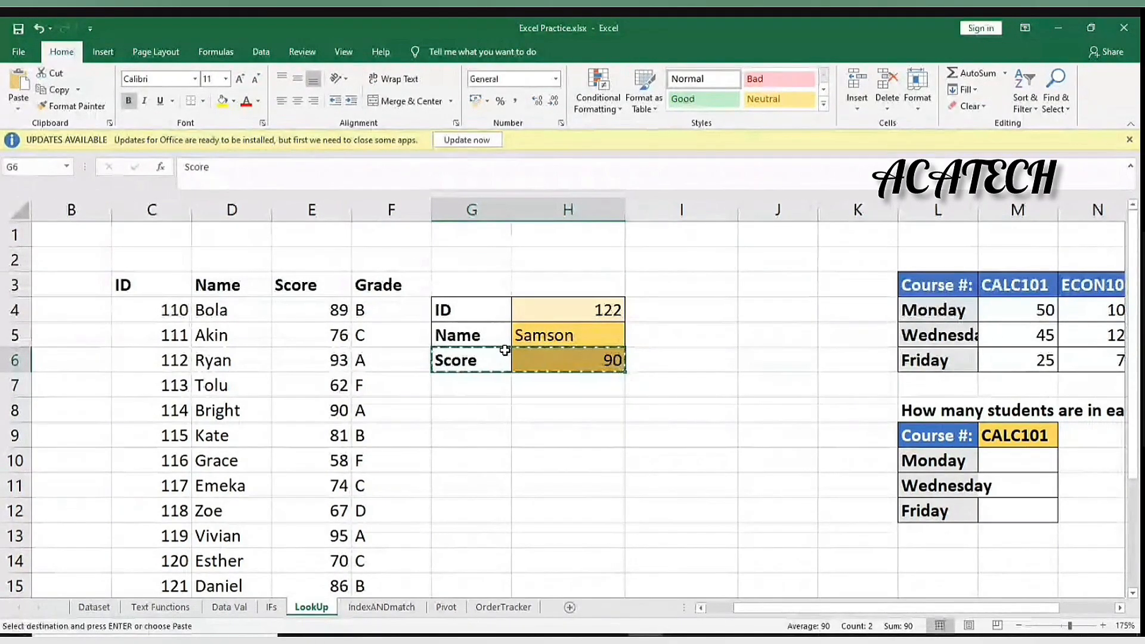
key(Down)
key(ctrl+v)
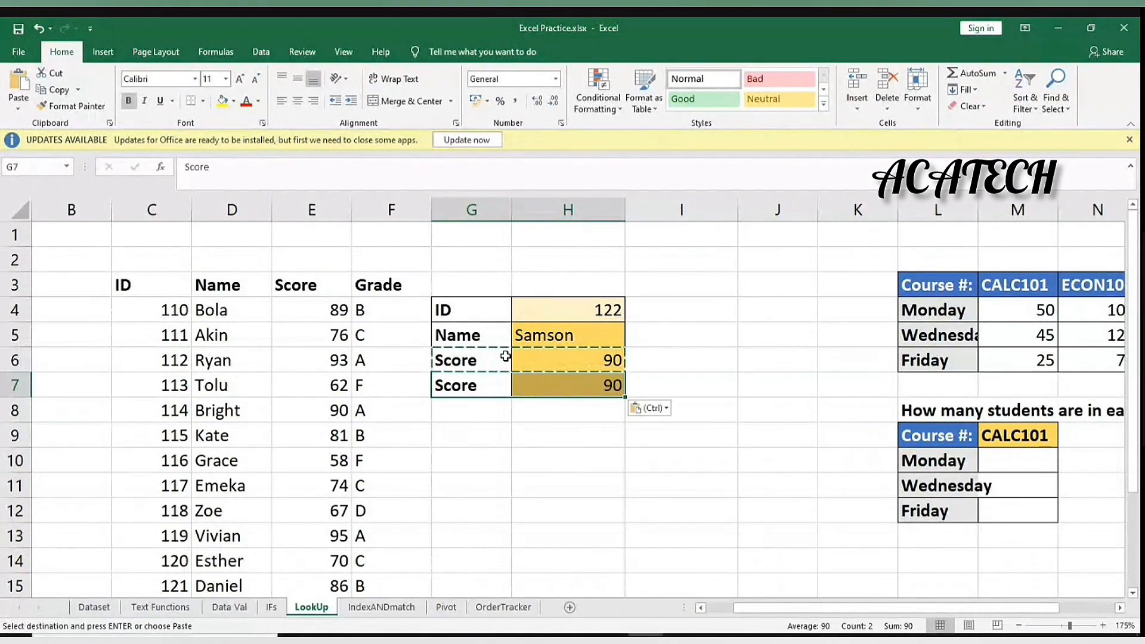
Change the label in G7 to Grade
double_click(486, 386)
key(BackSpace)
key(BackSpace)
key(BackSpace)
key(BackSpace)
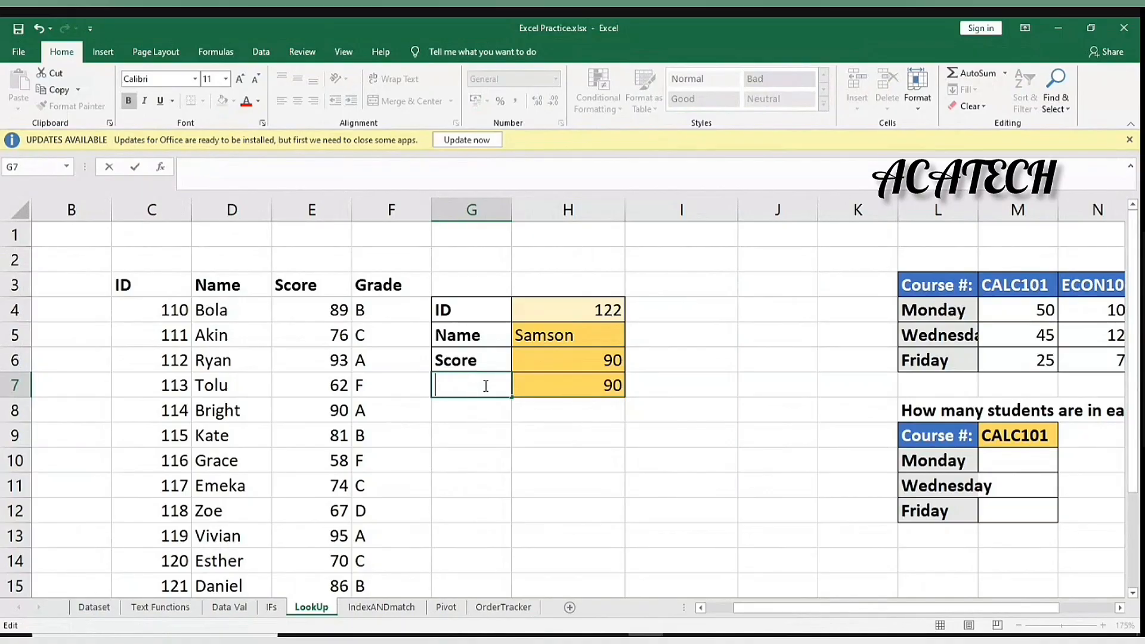
text(Grade)
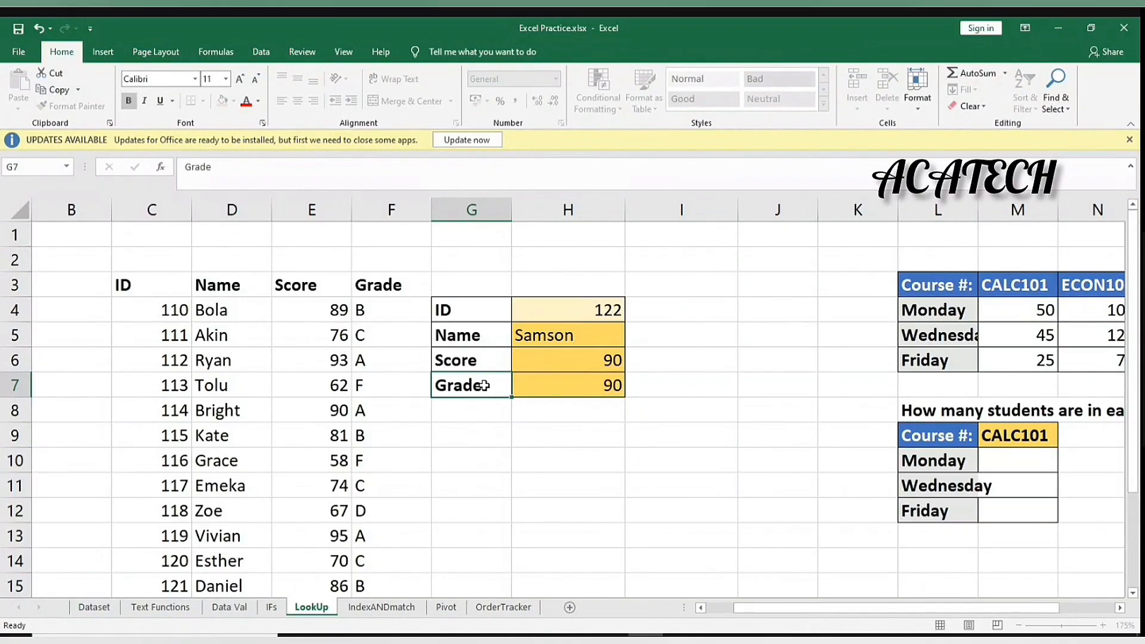
key(Tab)
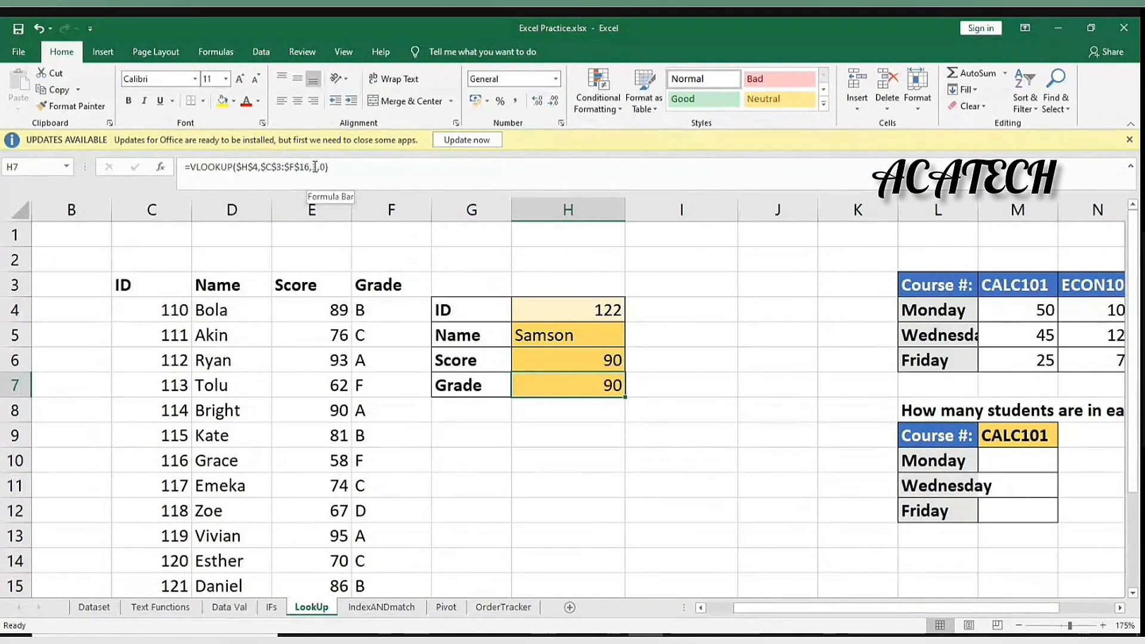
Change the column index in the H7 VLOOKUP formula to 4 so that it returns the grade
click(349, 179)
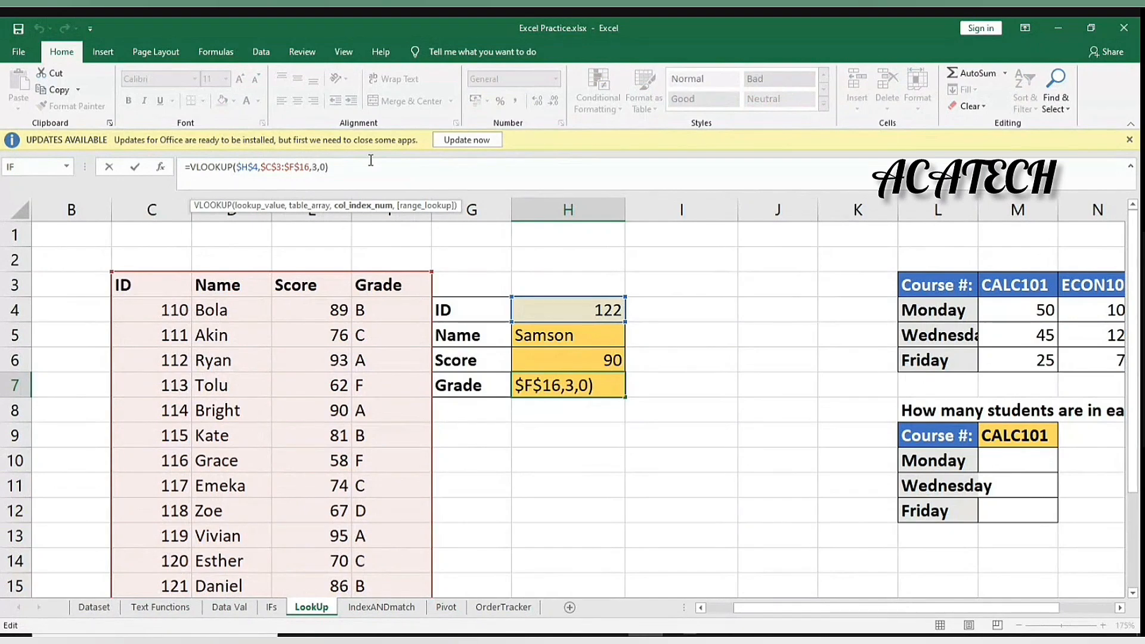
key(BackSpace)
text(4)
key(Return)
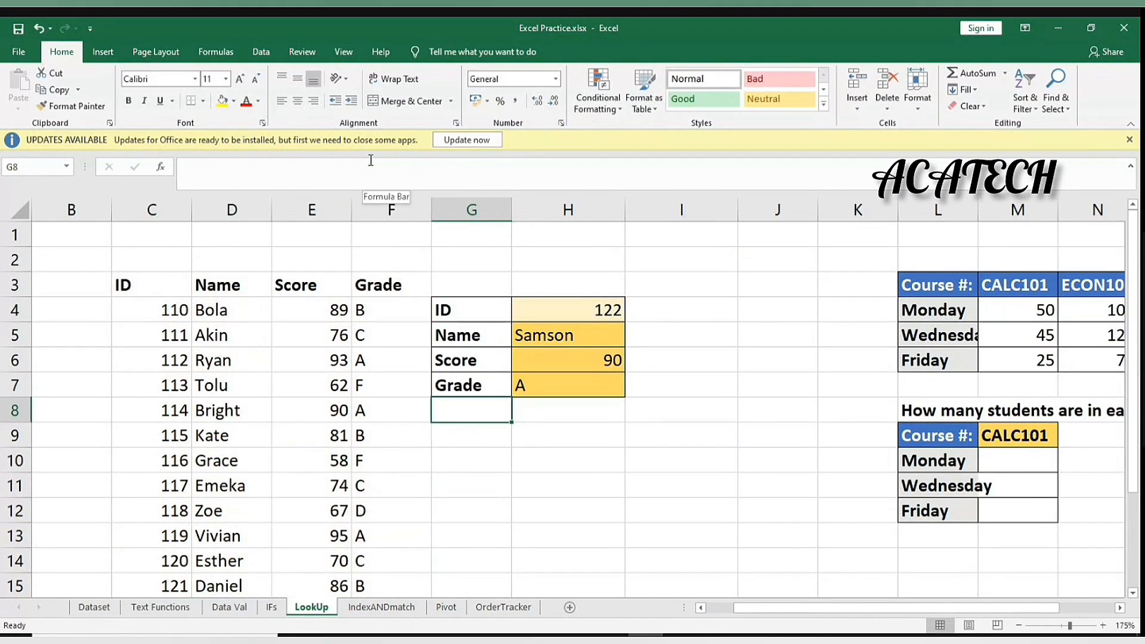
click(655, 327)
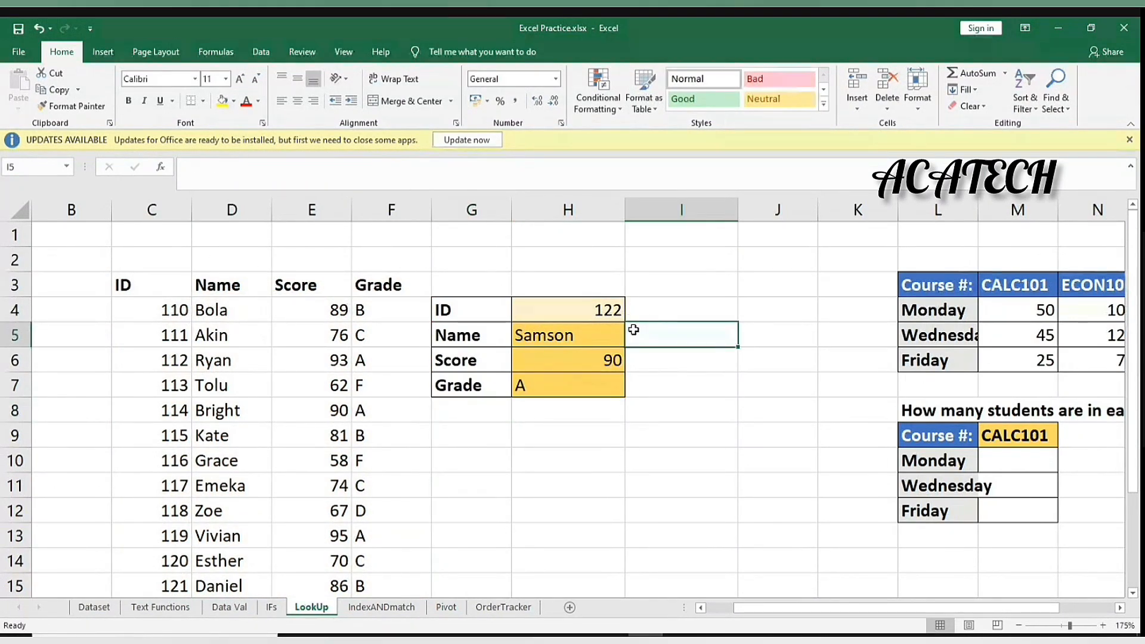
click(590, 308)
Auto-fit column L to its contents in the course tables
drag(754, 608, 809, 607)
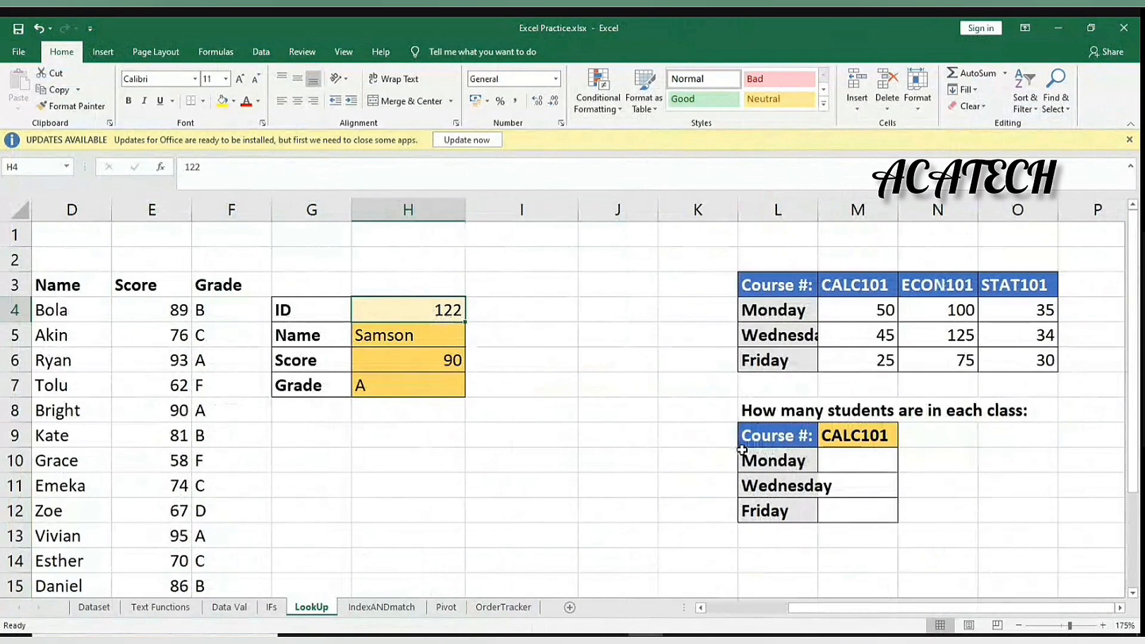
scroll(742, 450, down, 1)
scroll(742, 451, up, 1)
click(865, 466)
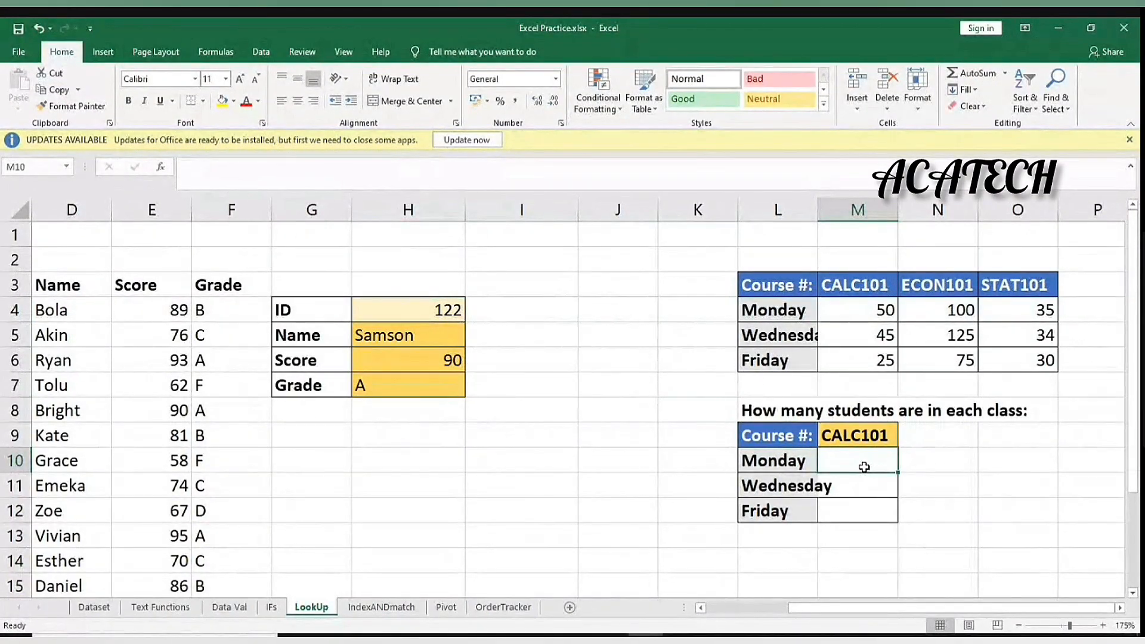
double_click(818, 210)
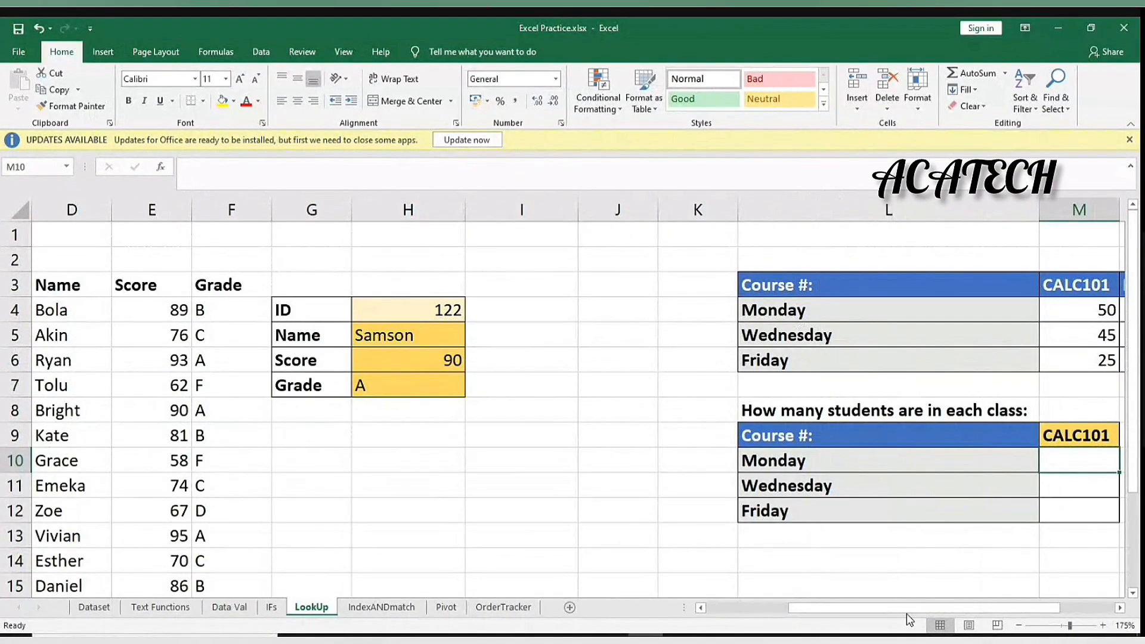
drag(917, 613, 971, 613)
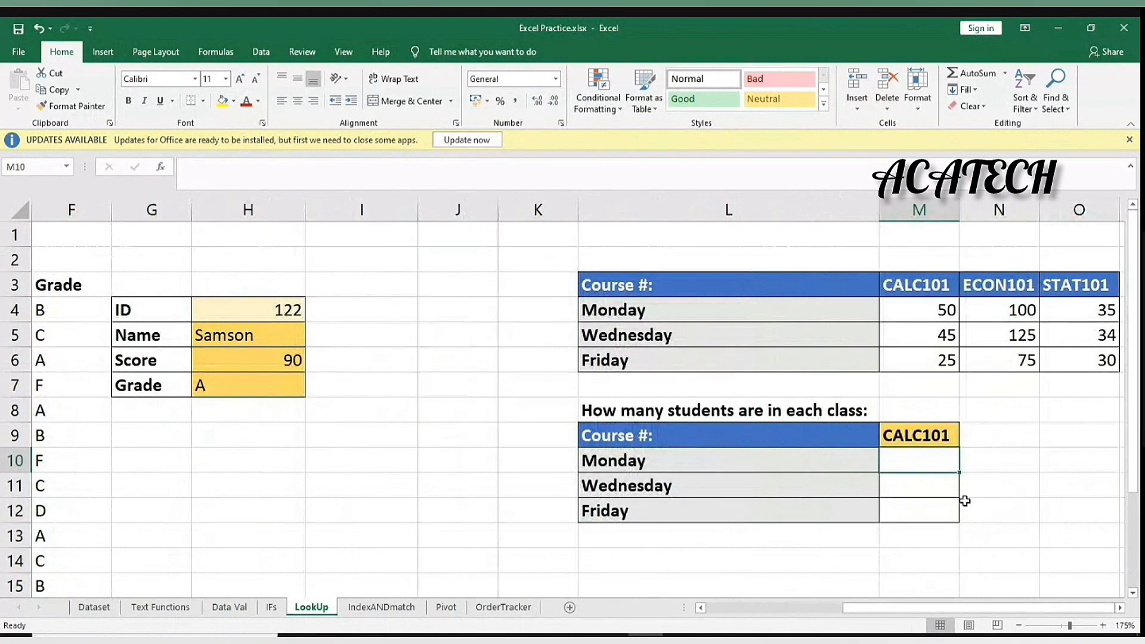
Merge and center the heading "How many students are in each class:" across L8:N8
click(1043, 543)
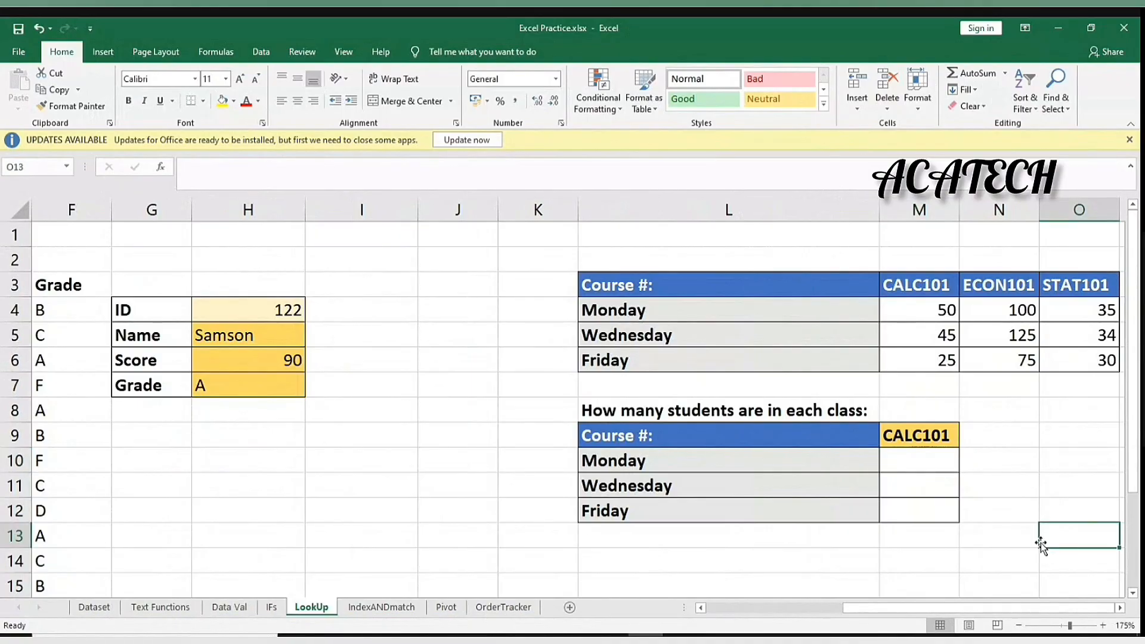
key(Right)
key(Right)
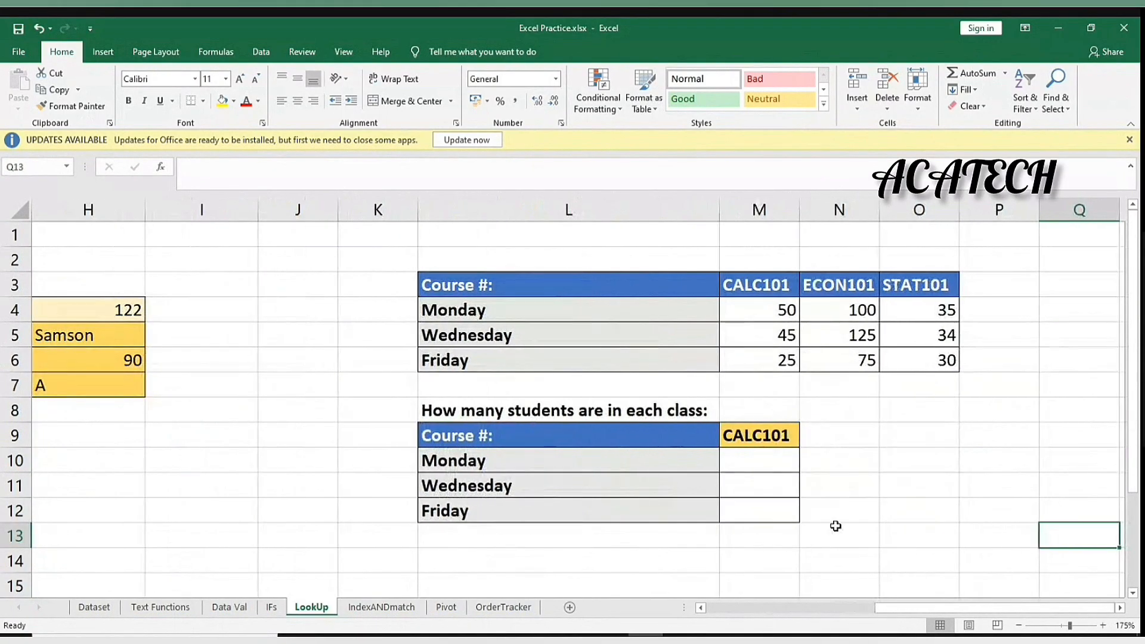
click(632, 484)
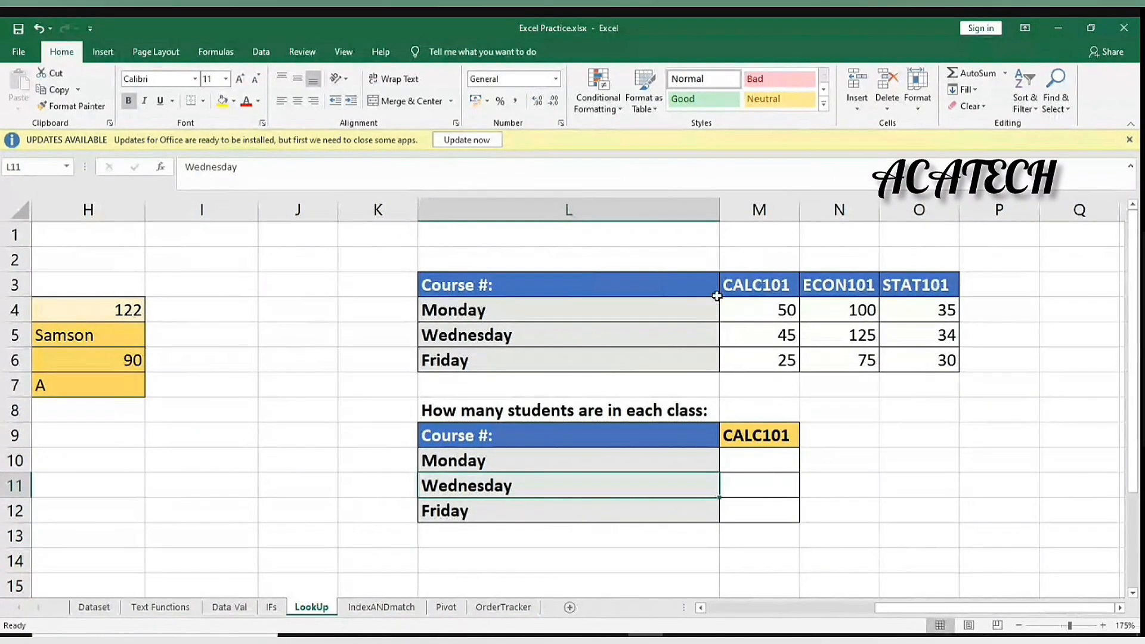
drag(571, 409, 732, 409)
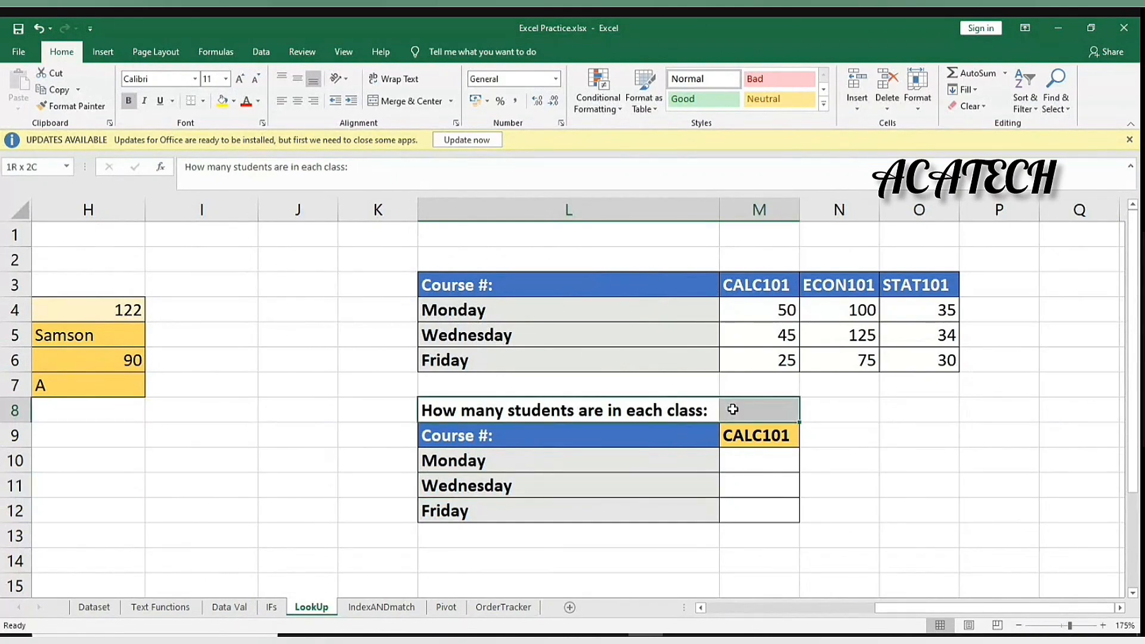
drag(787, 418, 813, 420)
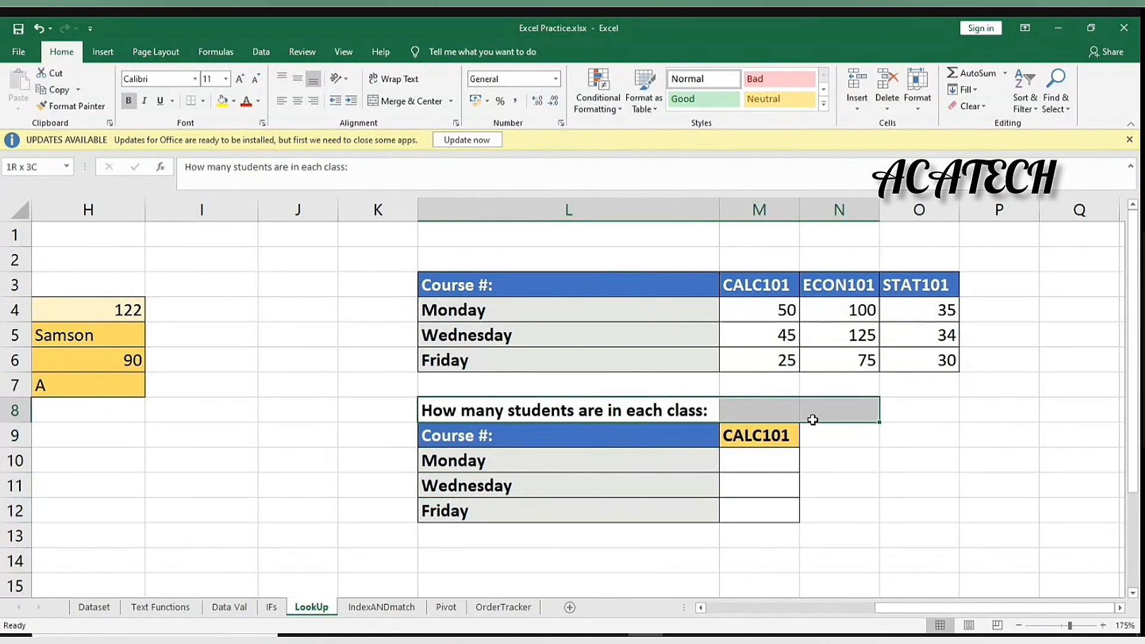
click(273, 54)
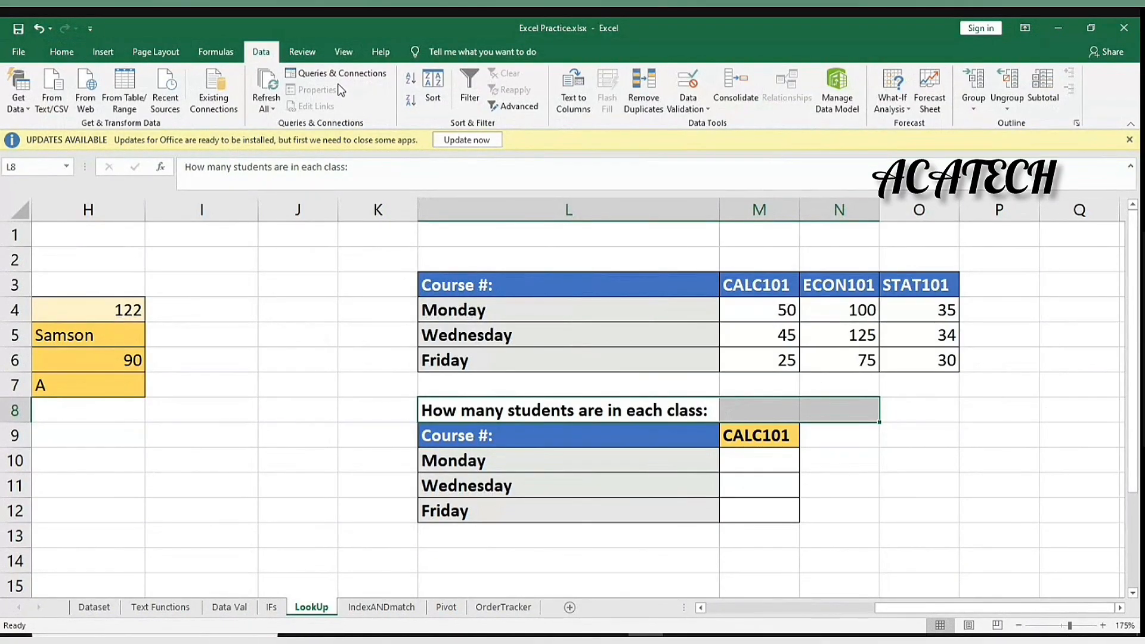
click(343, 55)
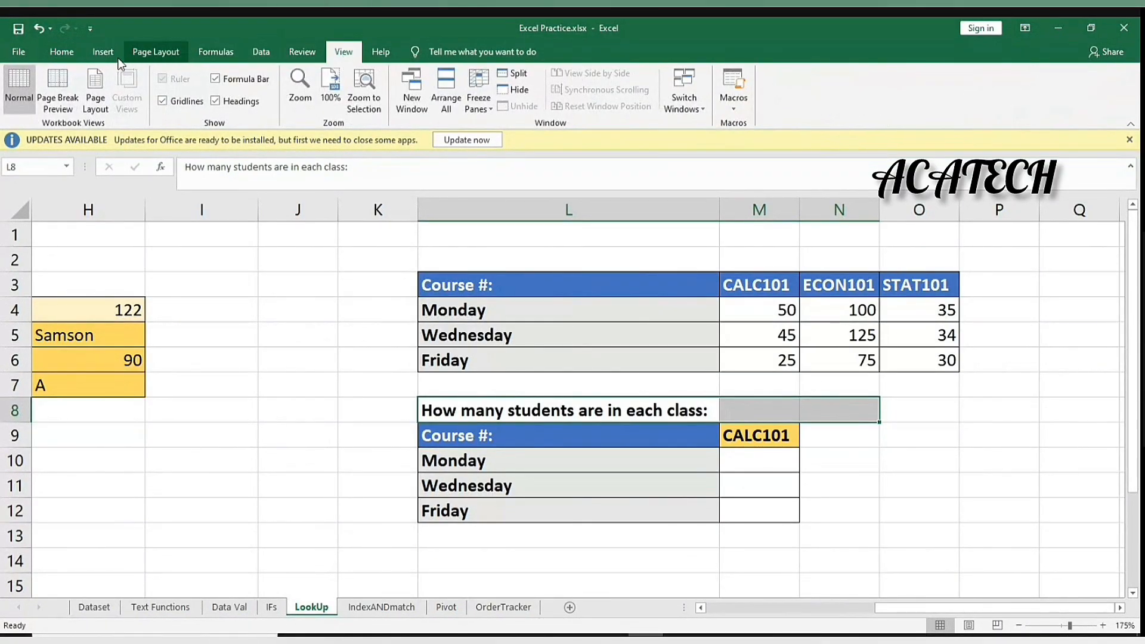
click(61, 52)
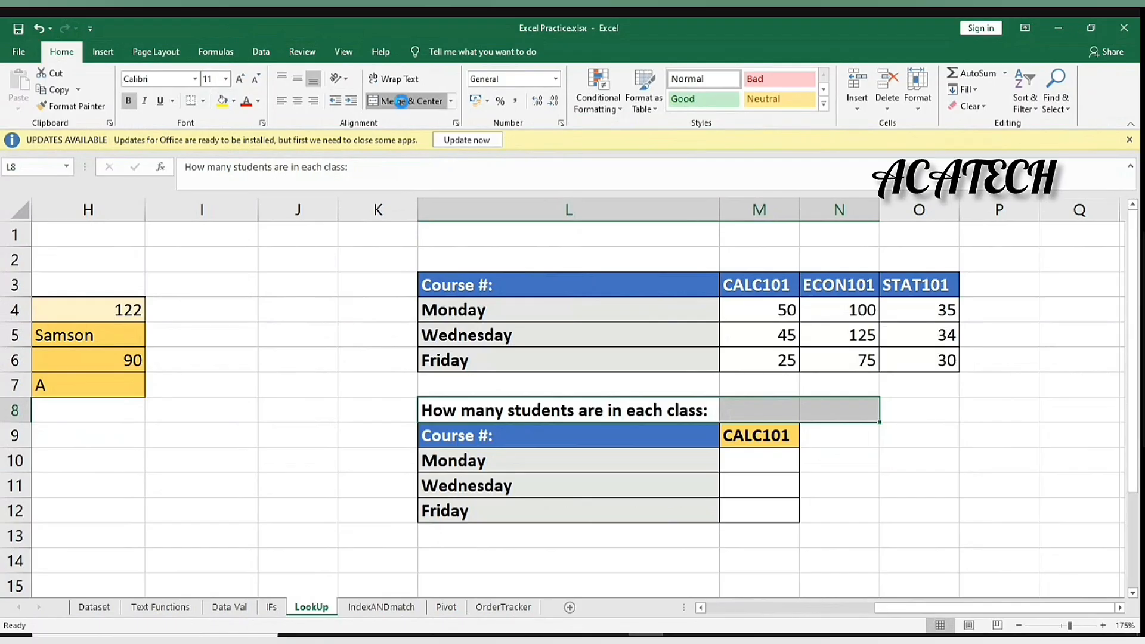
click(400, 101)
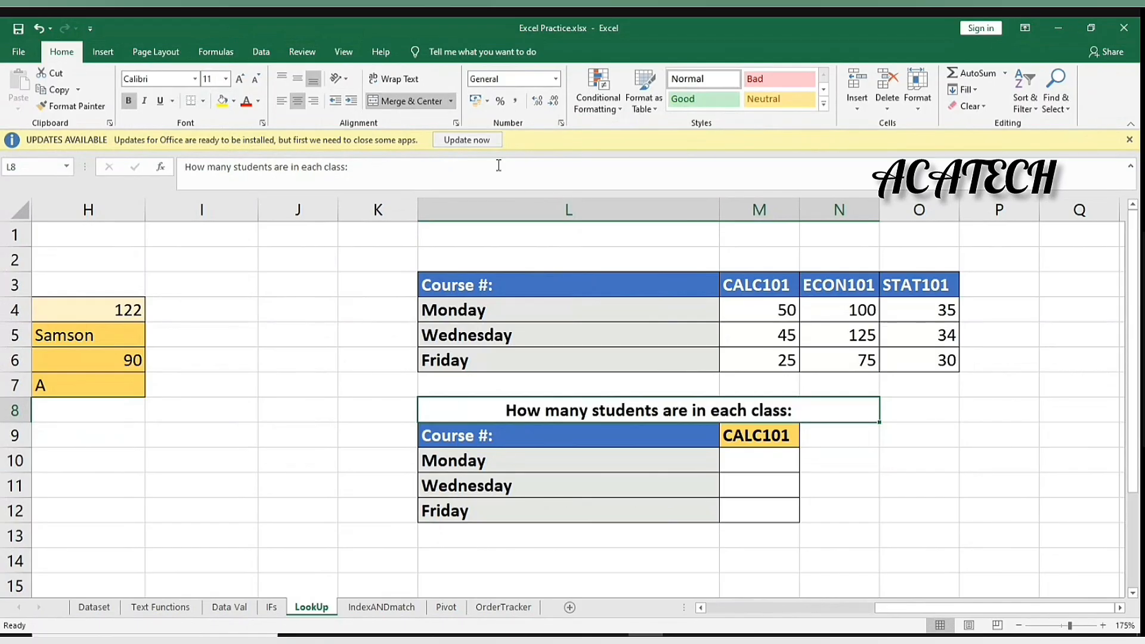
Narrow column L to just the width at which the merged heading in row 8 still fits in full
double_click(721, 212)
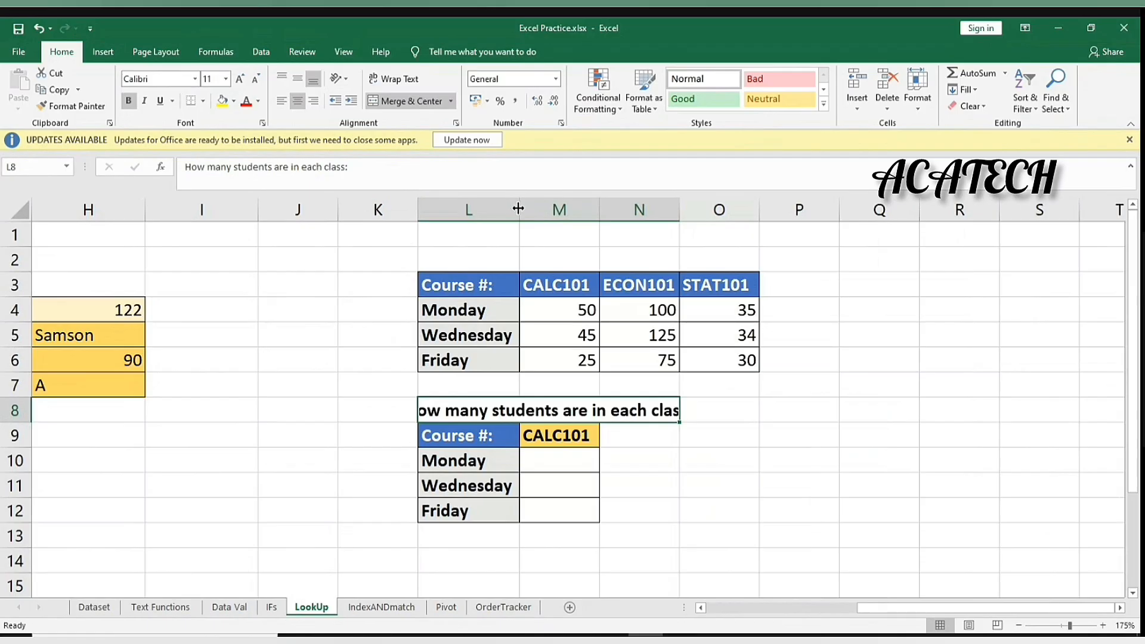
drag(519, 208, 572, 210)
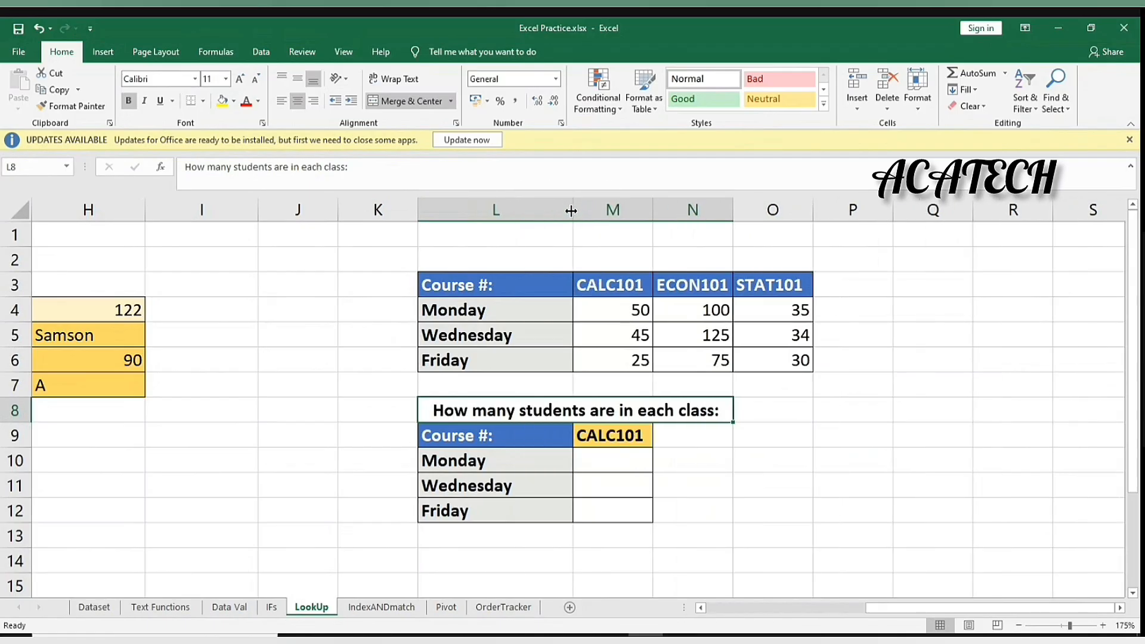
click(823, 498)
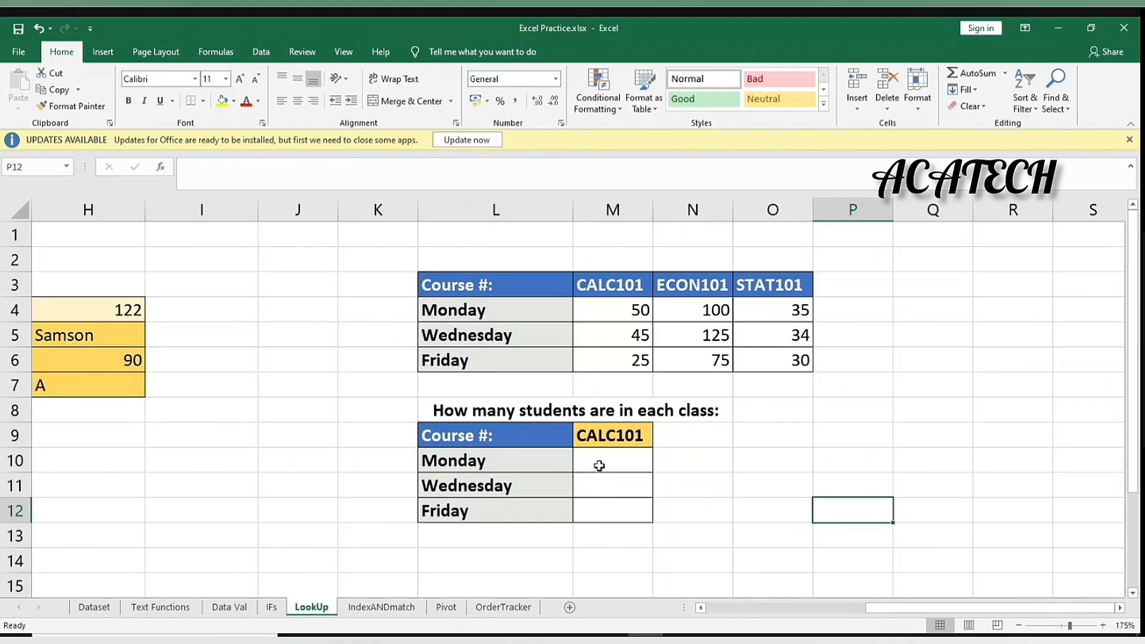
click(605, 415)
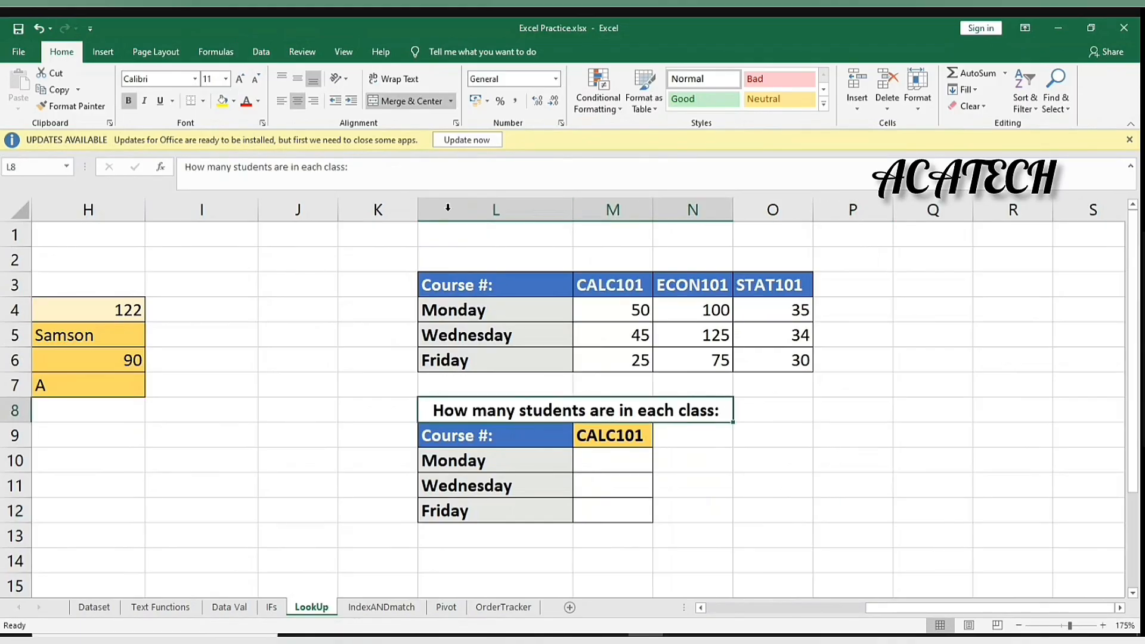
Check the choices offered by the existing course drop-down in cell M9
click(596, 466)
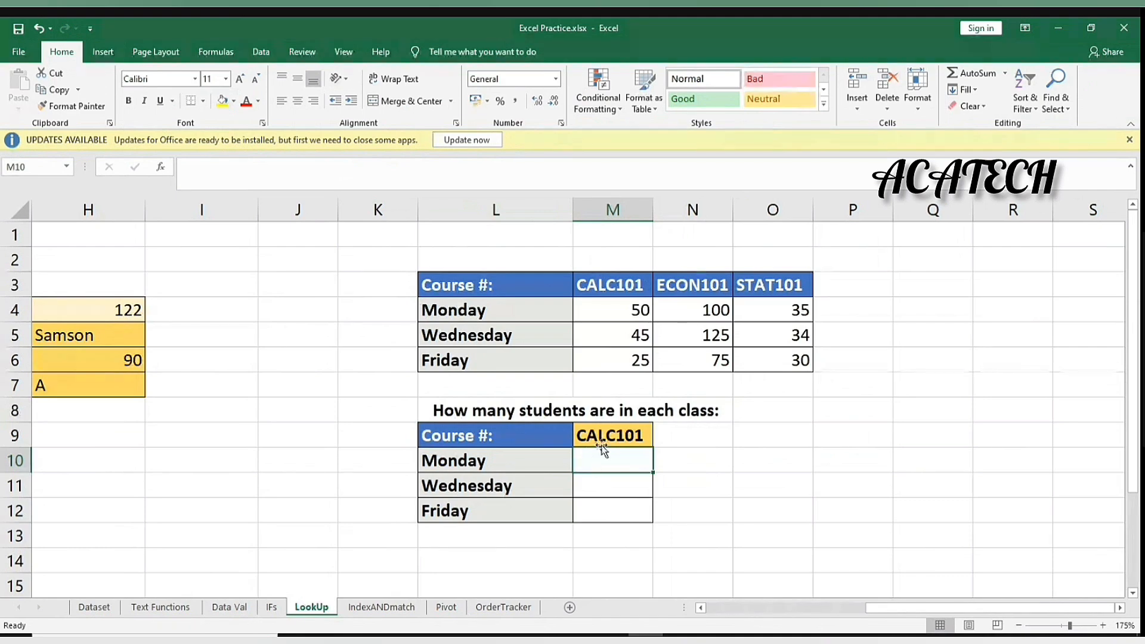
click(635, 435)
click(661, 441)
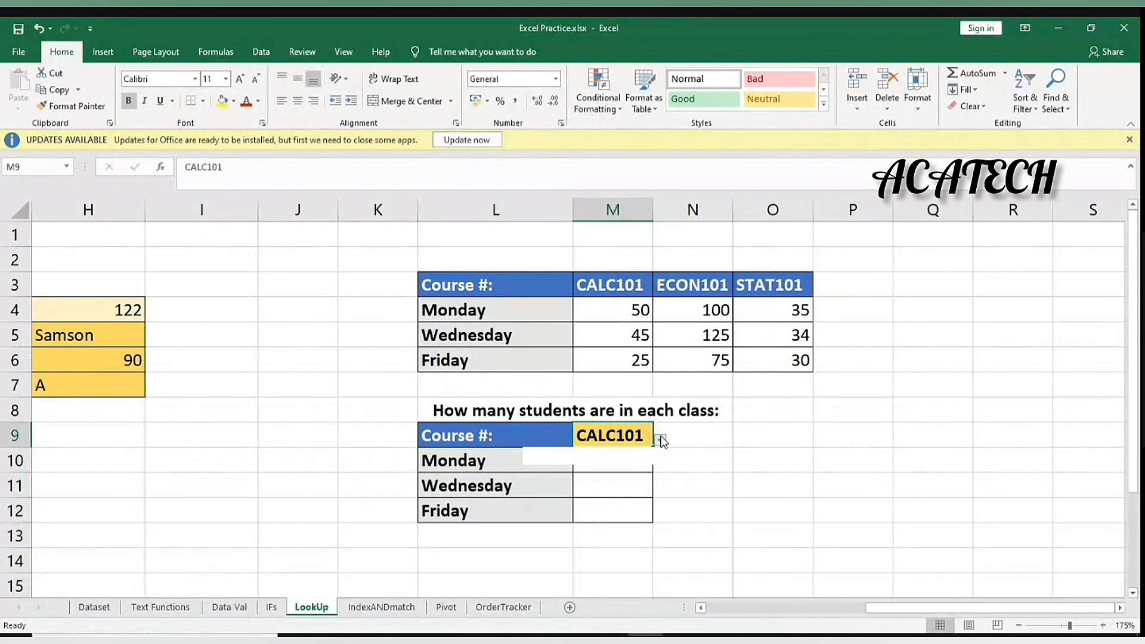
click(661, 441)
click(661, 442)
click(661, 441)
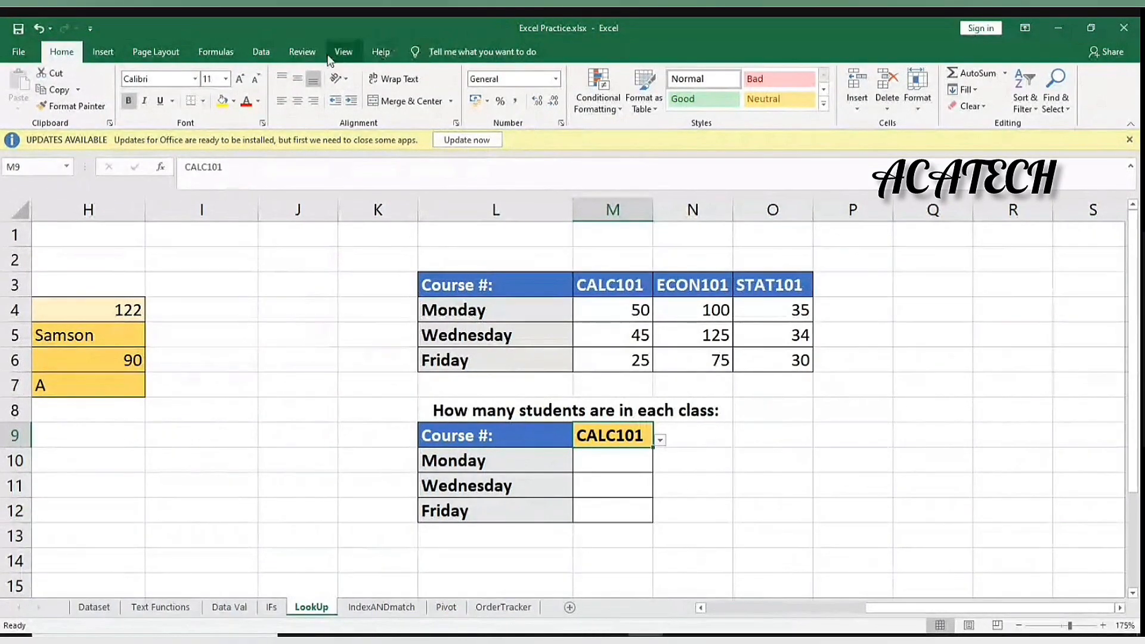
Clear the existing data validation rule from cell M9
click(302, 52)
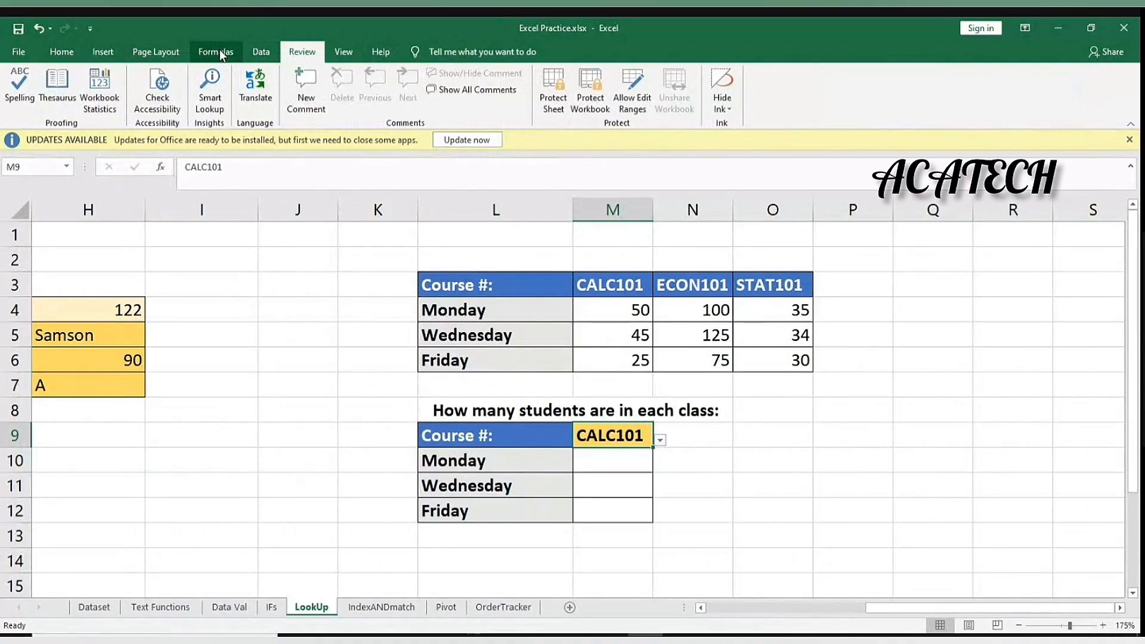
click(219, 52)
click(261, 52)
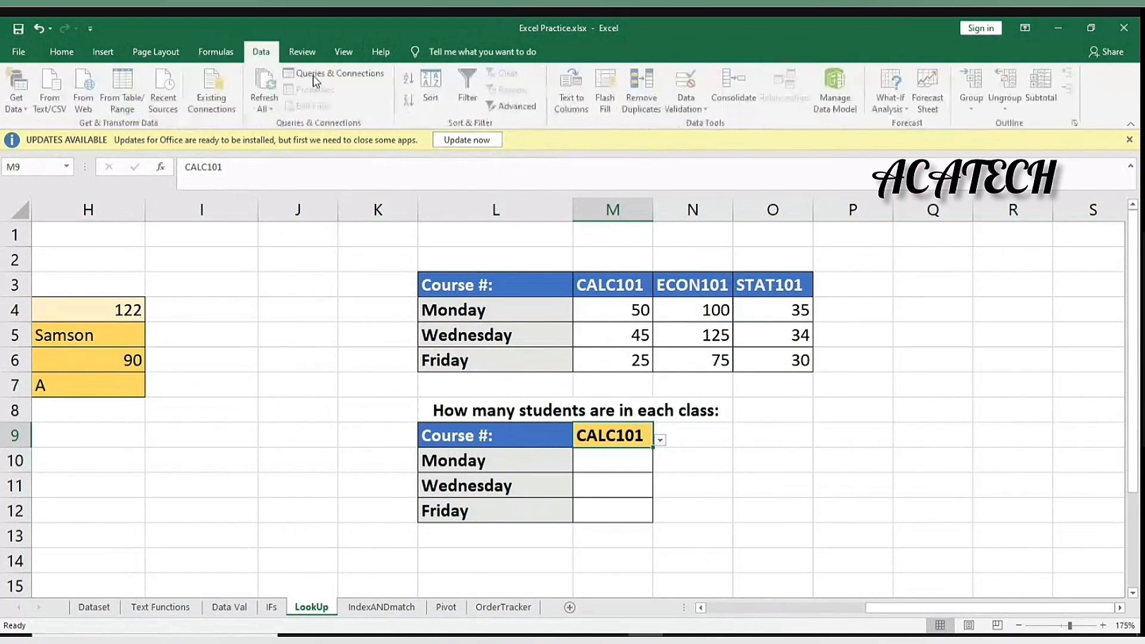
click(690, 86)
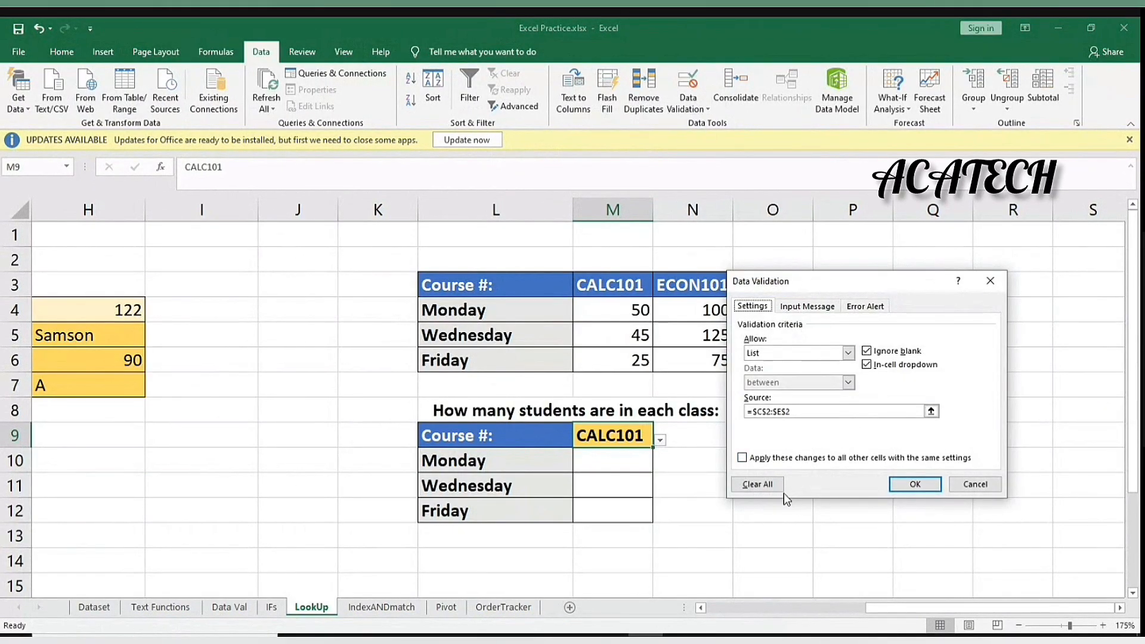
click(758, 484)
click(912, 484)
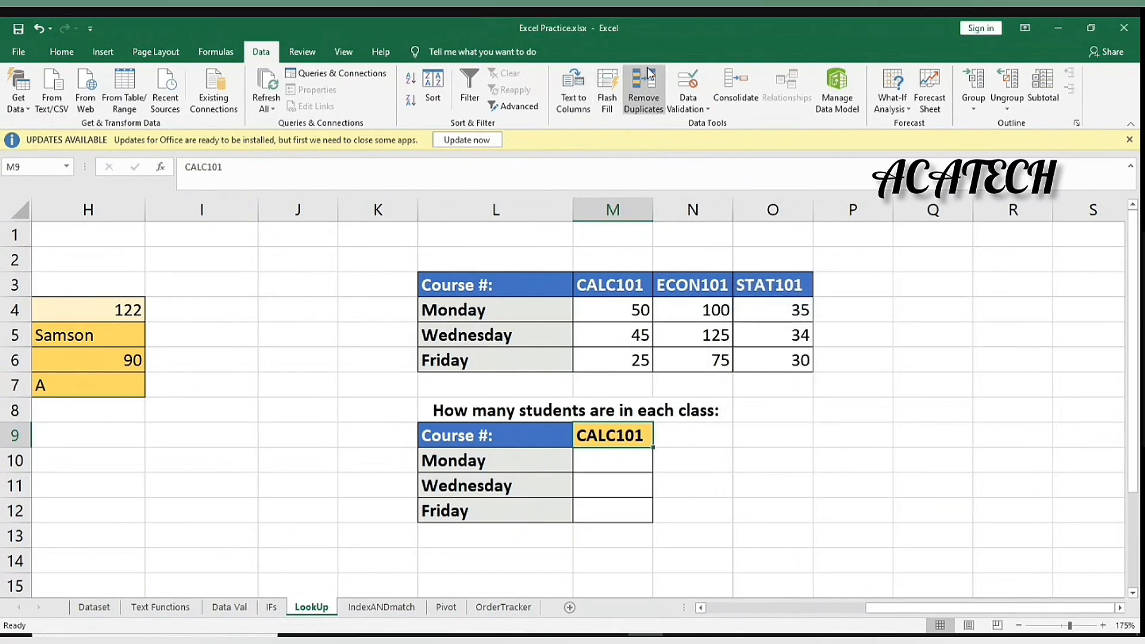
Add a List data validation to M9 with the course headers =$M$3:$O$3 as its source
click(687, 86)
click(848, 353)
click(832, 395)
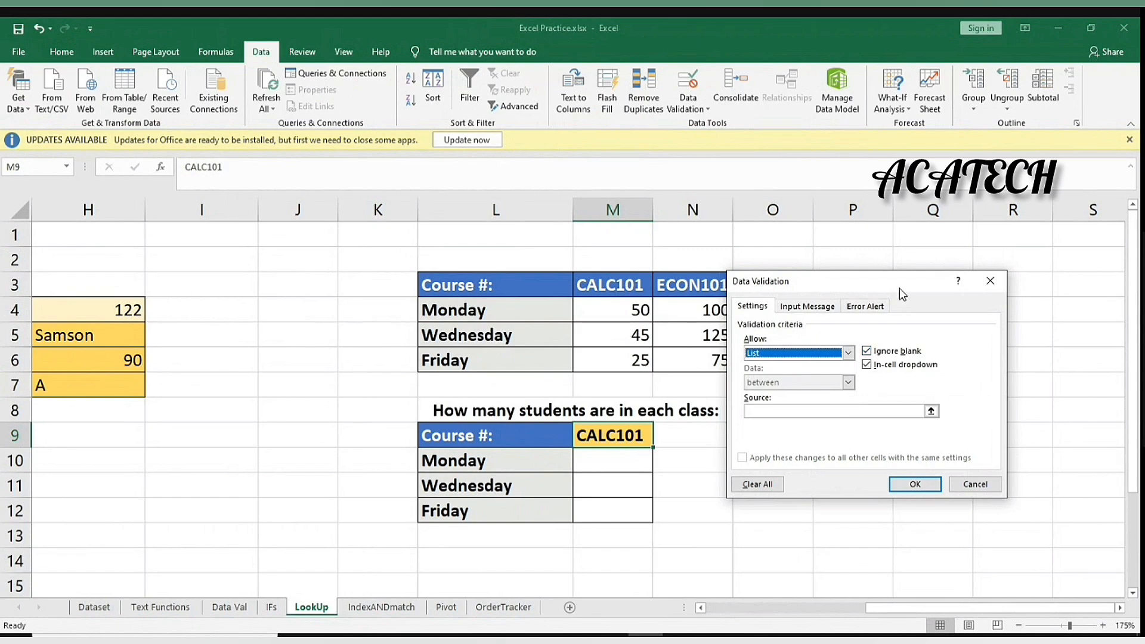
drag(903, 294, 1024, 265)
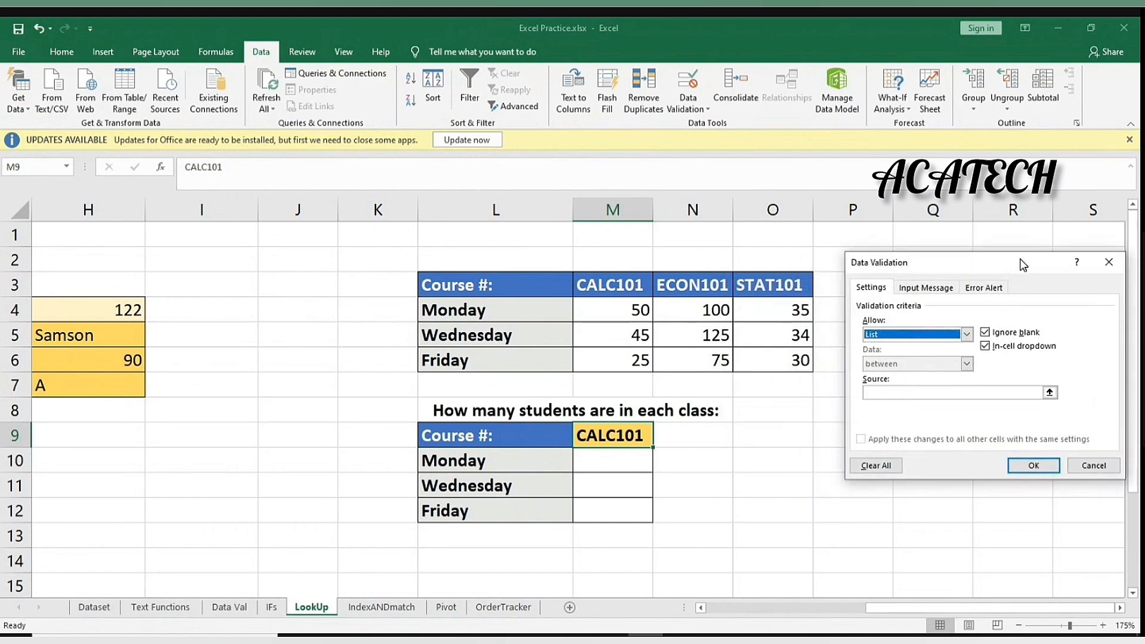
click(951, 393)
drag(584, 285, 777, 287)
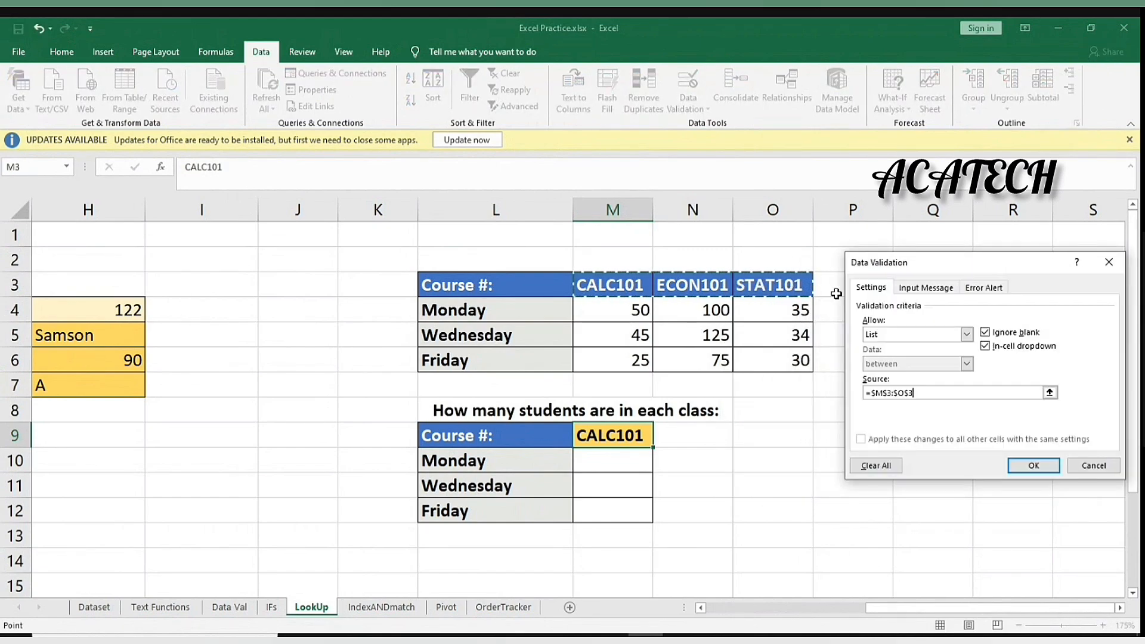
click(1030, 472)
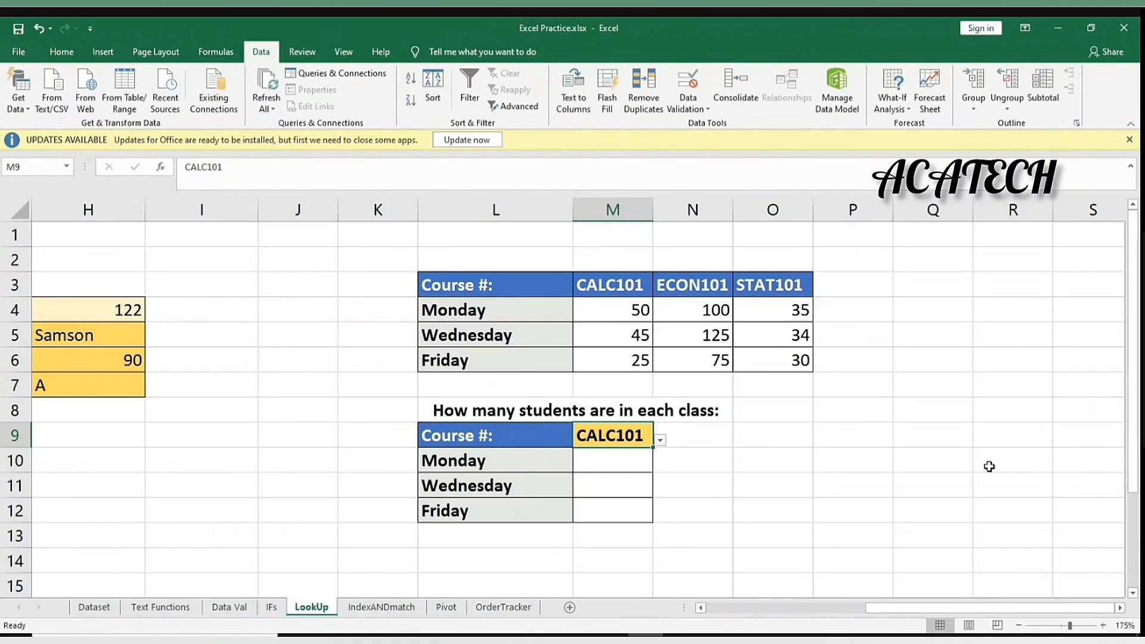
Try out the M9 course drop-down by choosing ECON101 and then STAT101
click(669, 441)
click(636, 438)
click(660, 442)
click(631, 473)
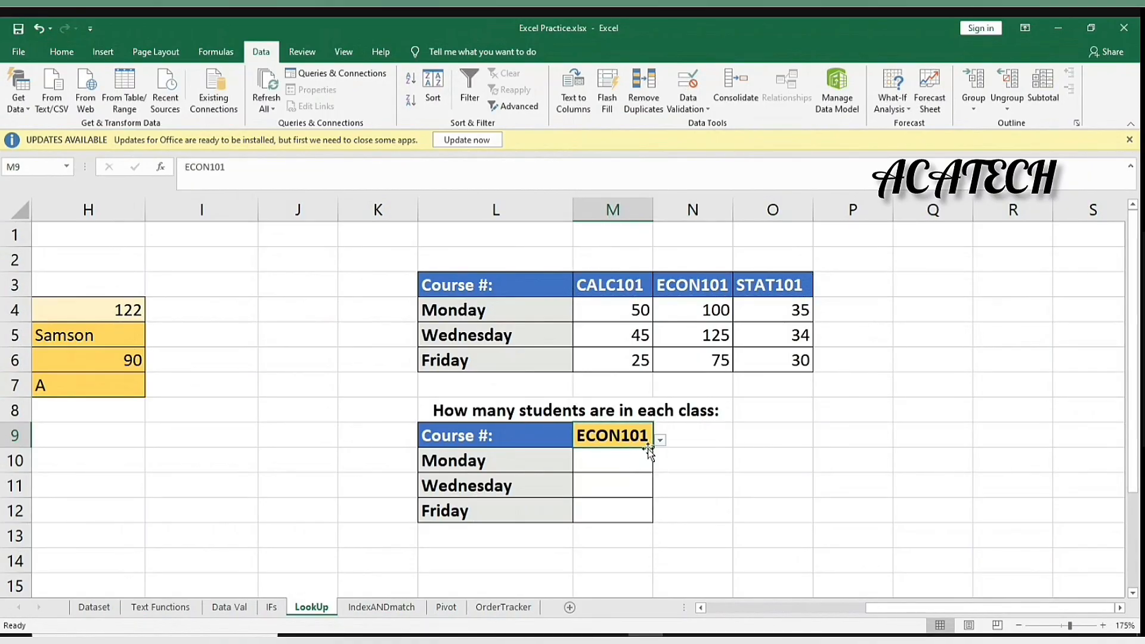
click(660, 443)
click(627, 489)
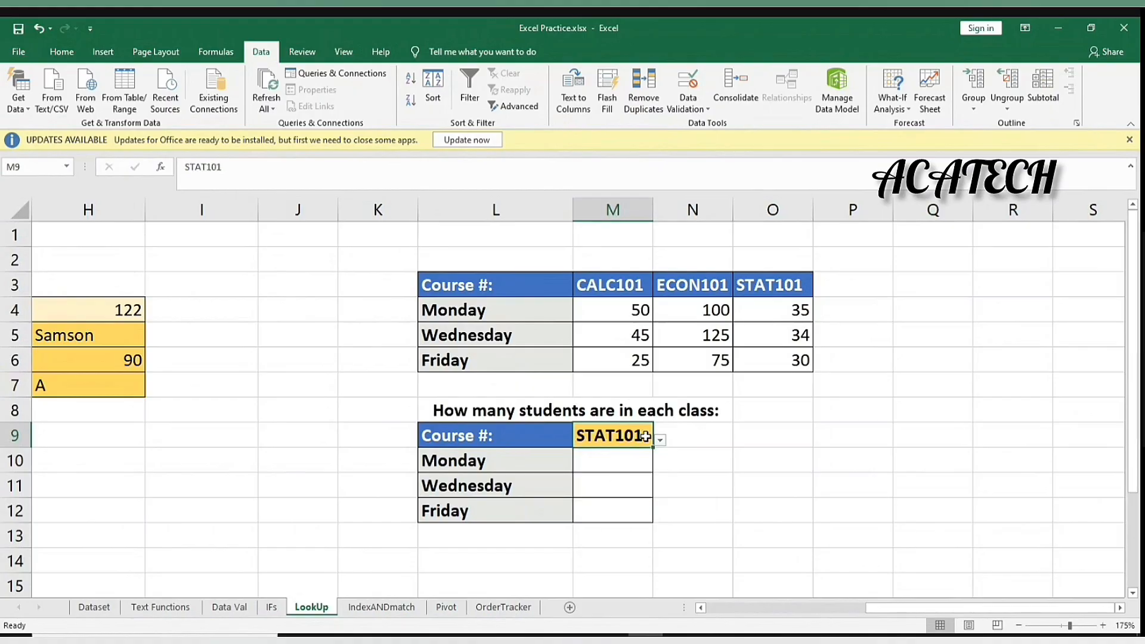
Rename the course header in M3 to MTH101
click(616, 286)
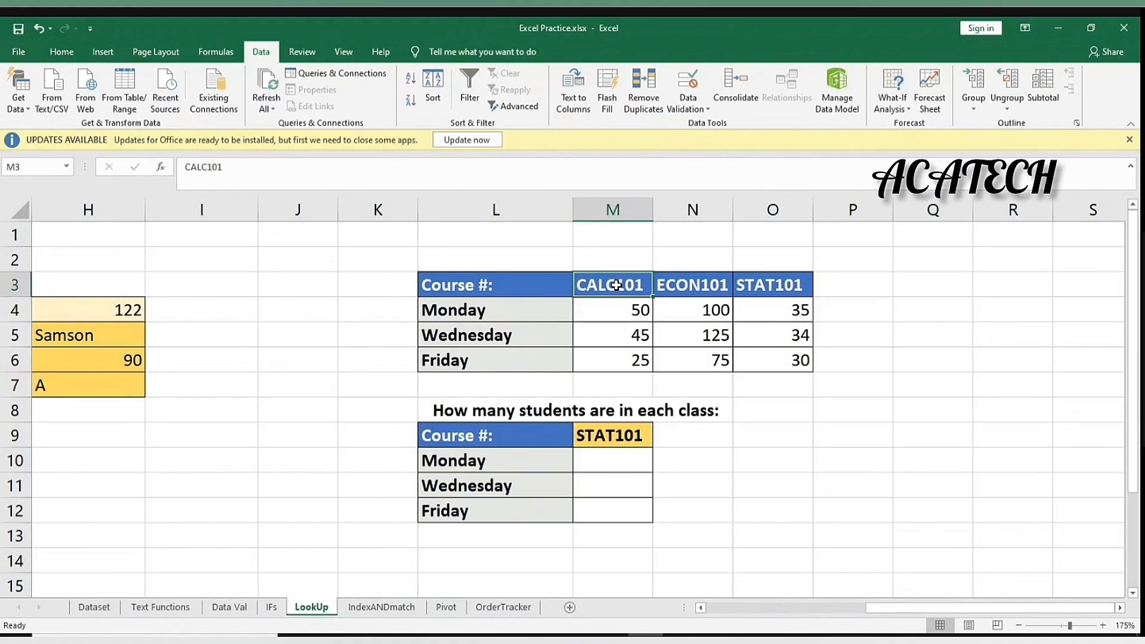
double_click(617, 286)
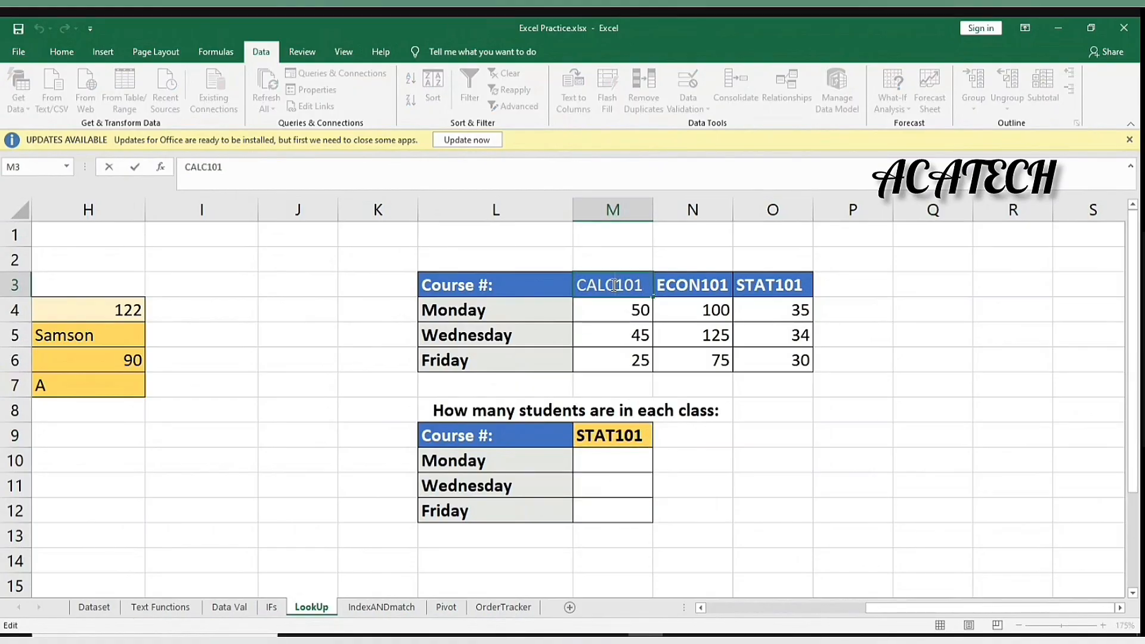
key(BackSpace)
key(BackSpace)
key(BackSpace)
key(BackSpace)
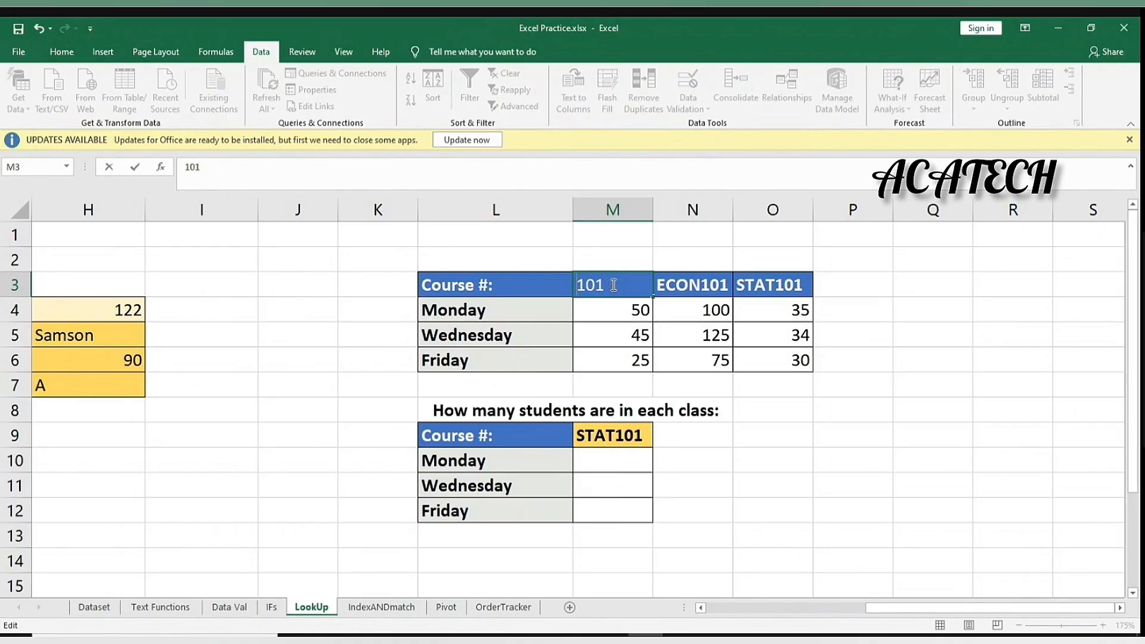
text(MTH)
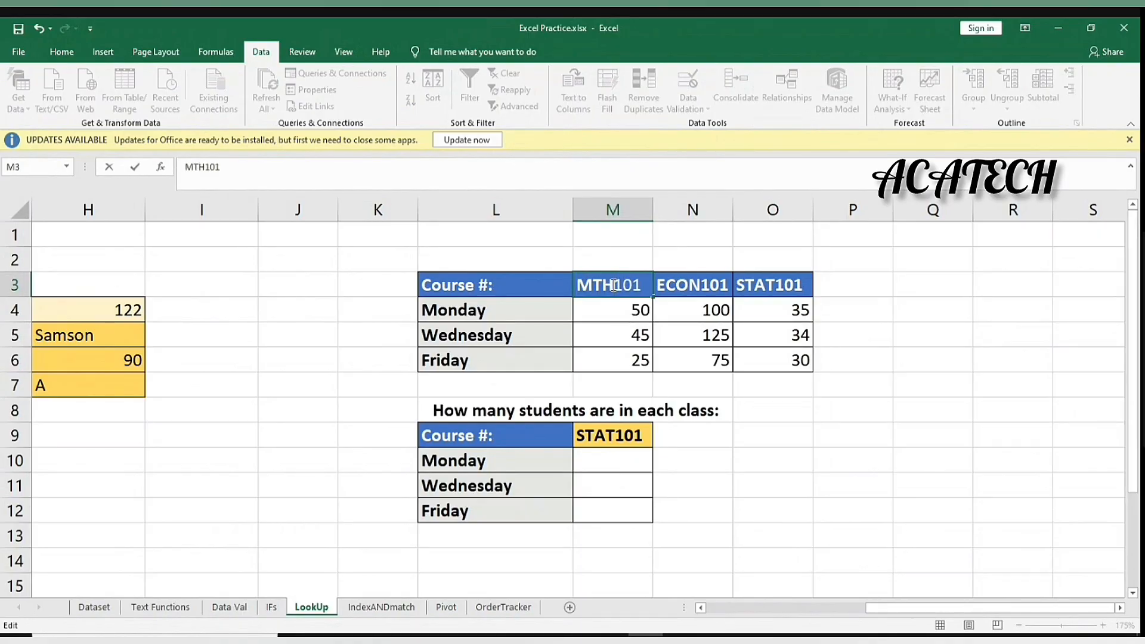
key(Tab)
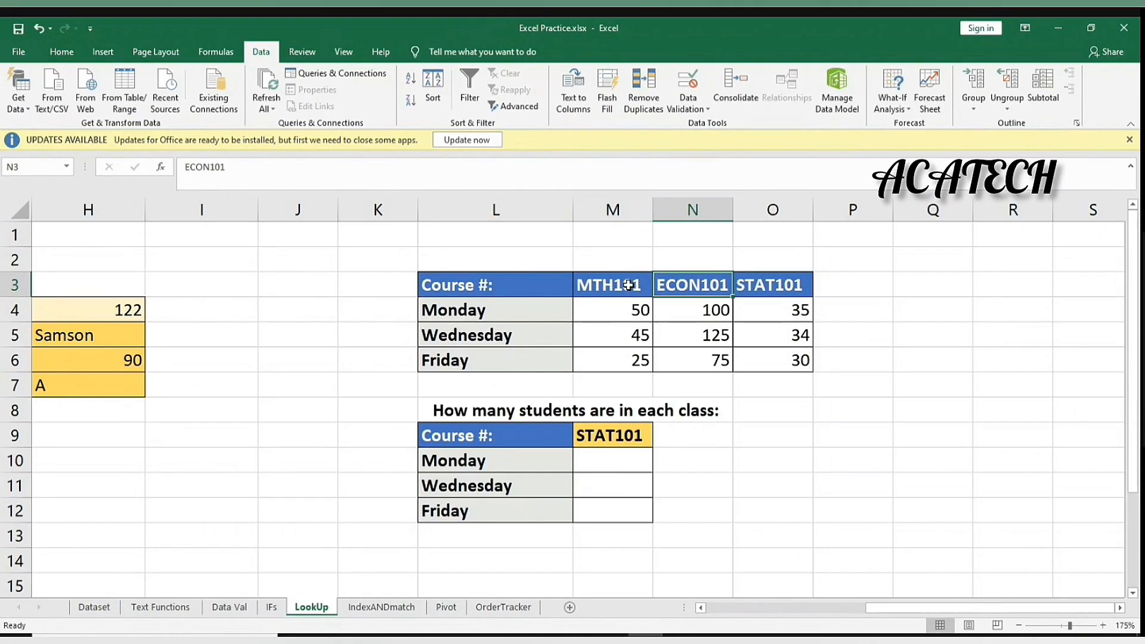
Shorten the course headers in N3 and O3 to ECN101 and STT101
double_click(680, 289)
key(Delete)
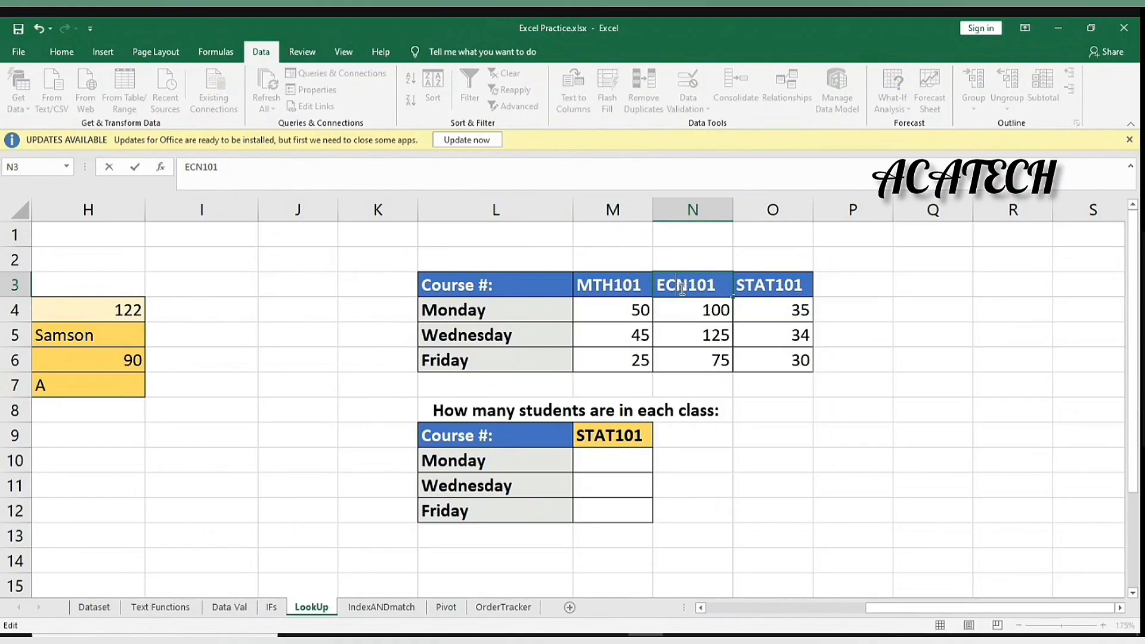
key(Tab)
double_click(760, 286)
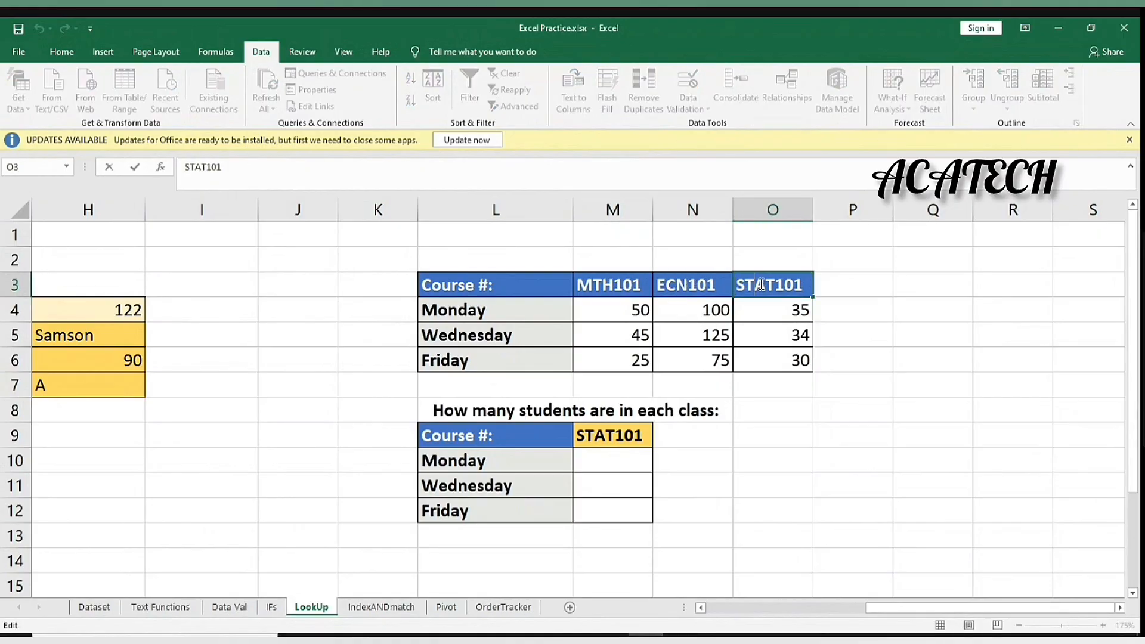
key(Delete)
key(Return)
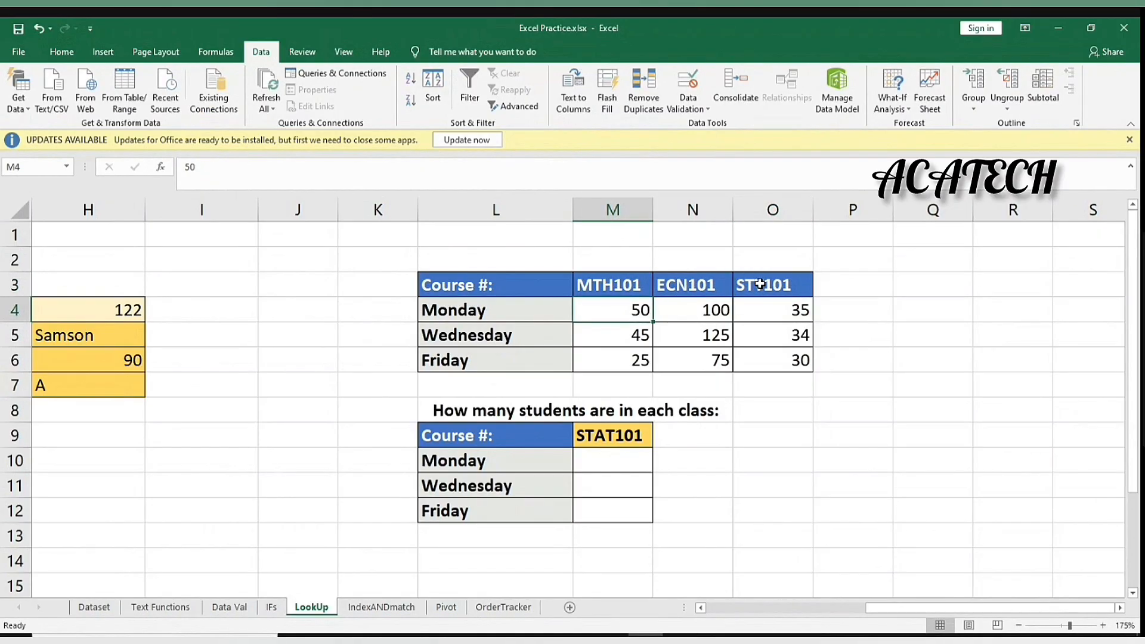
Choose ECN101 and then MTH101 from the course drop-down in M9
click(628, 442)
click(660, 442)
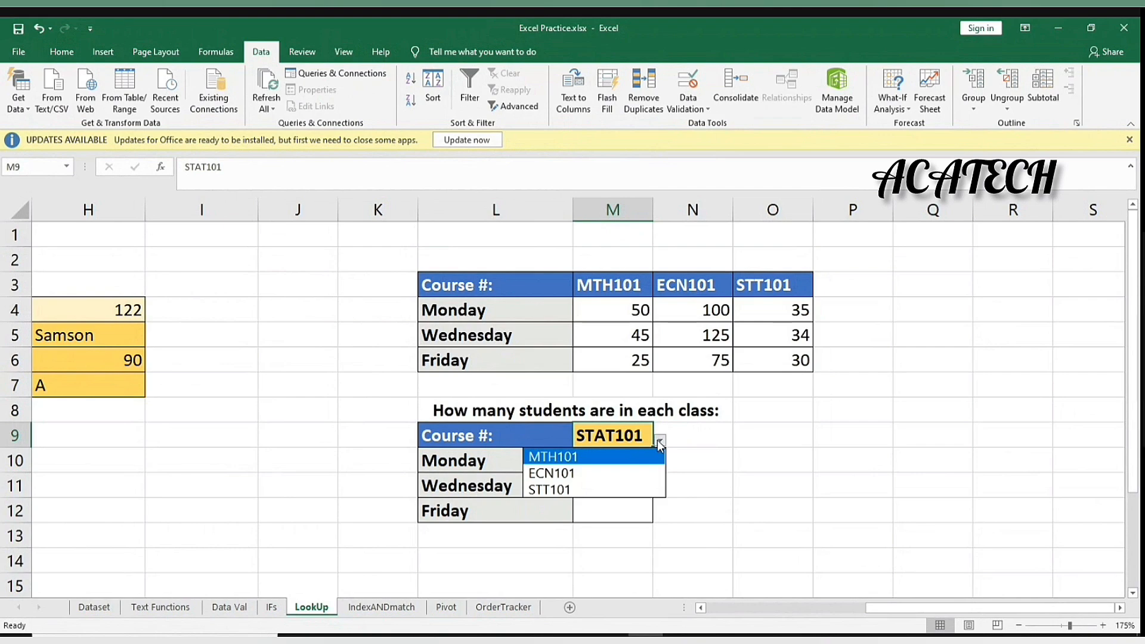
click(634, 472)
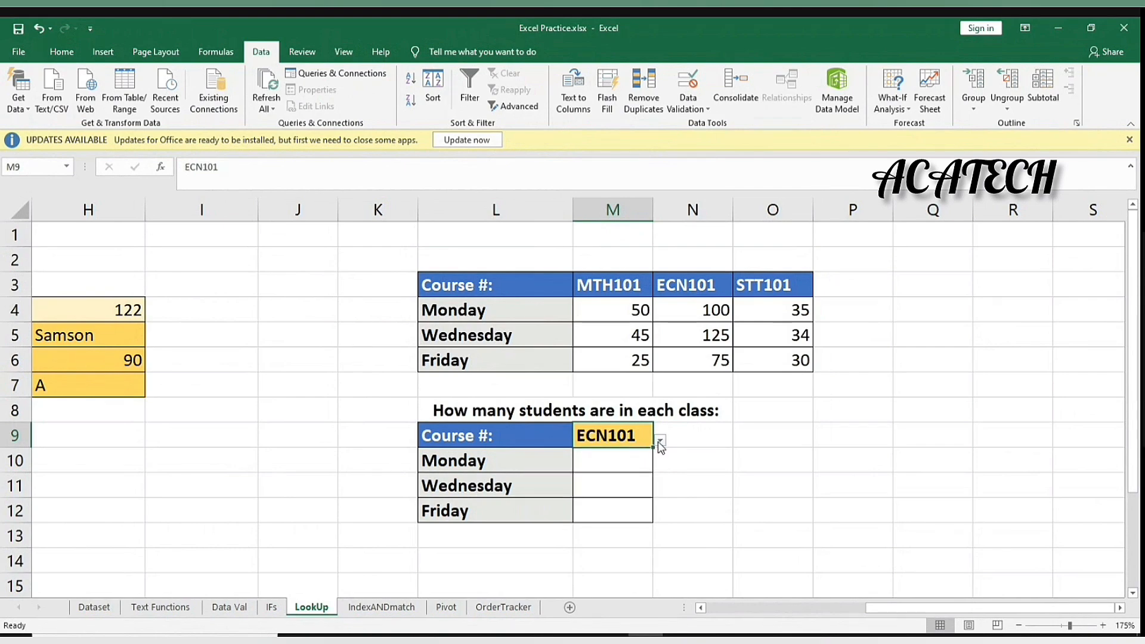
click(660, 442)
click(630, 461)
click(716, 453)
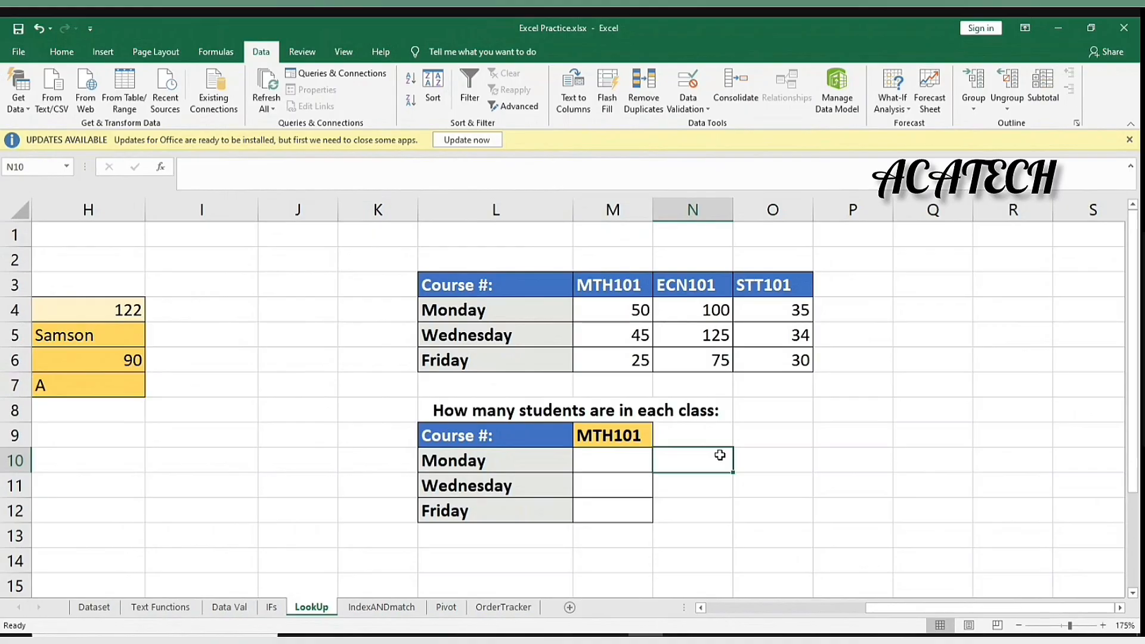
Compare the vertical ID column of the student table with the horizontal course header row in row 3
click(615, 456)
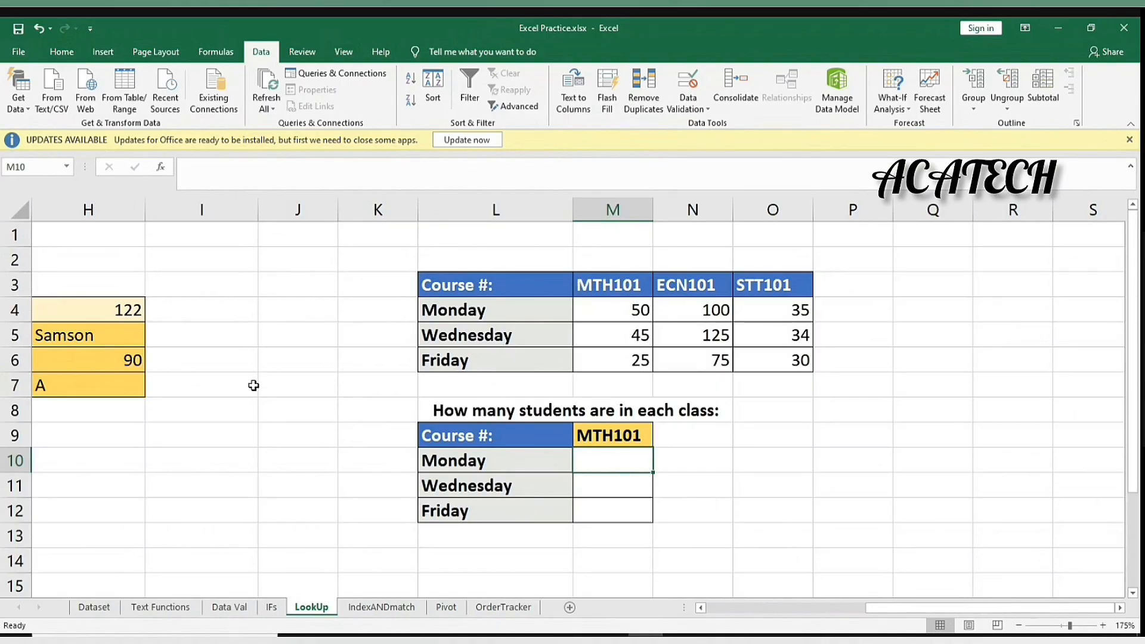
drag(901, 609, 738, 609)
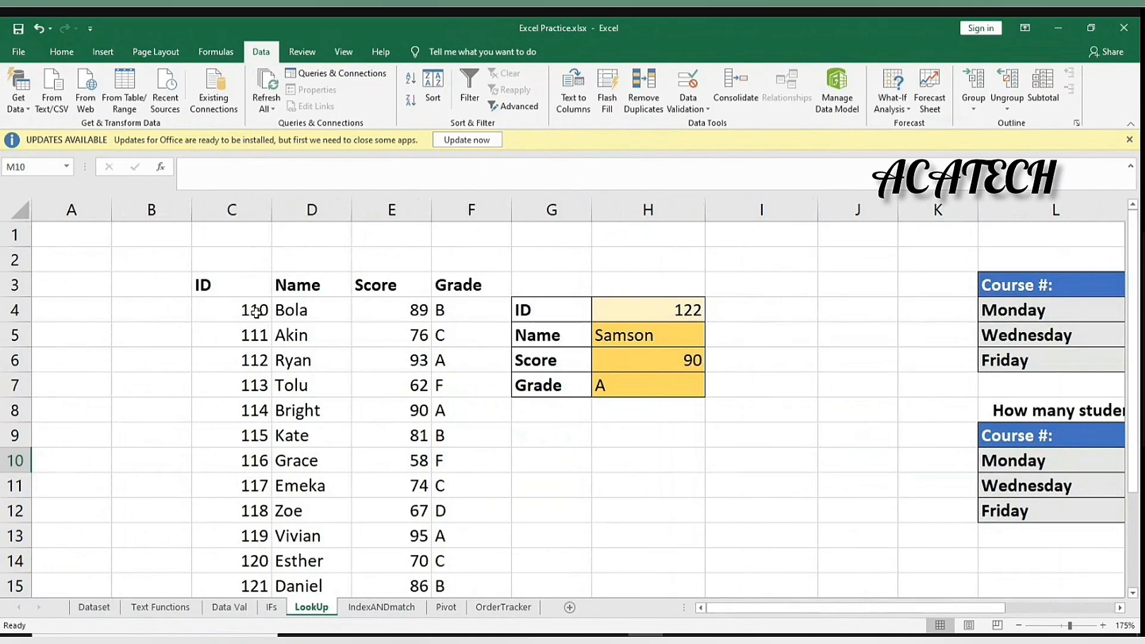
drag(204, 286, 217, 544)
drag(889, 608, 997, 631)
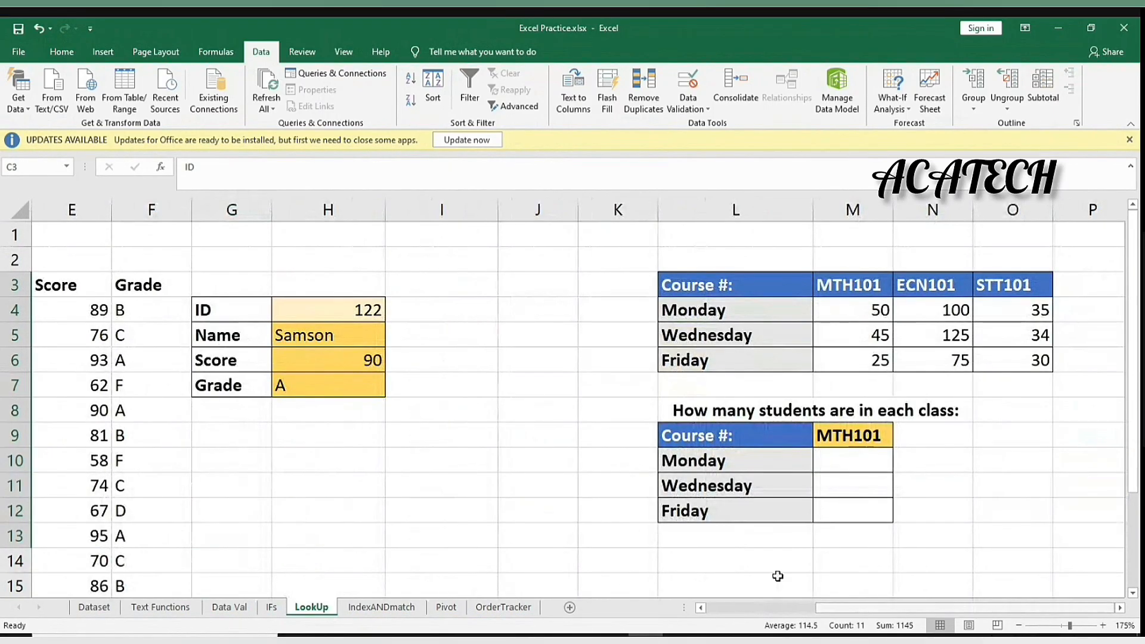
click(815, 542)
key(Right)
key(Right)
key(Right)
key(Right)
key(Right)
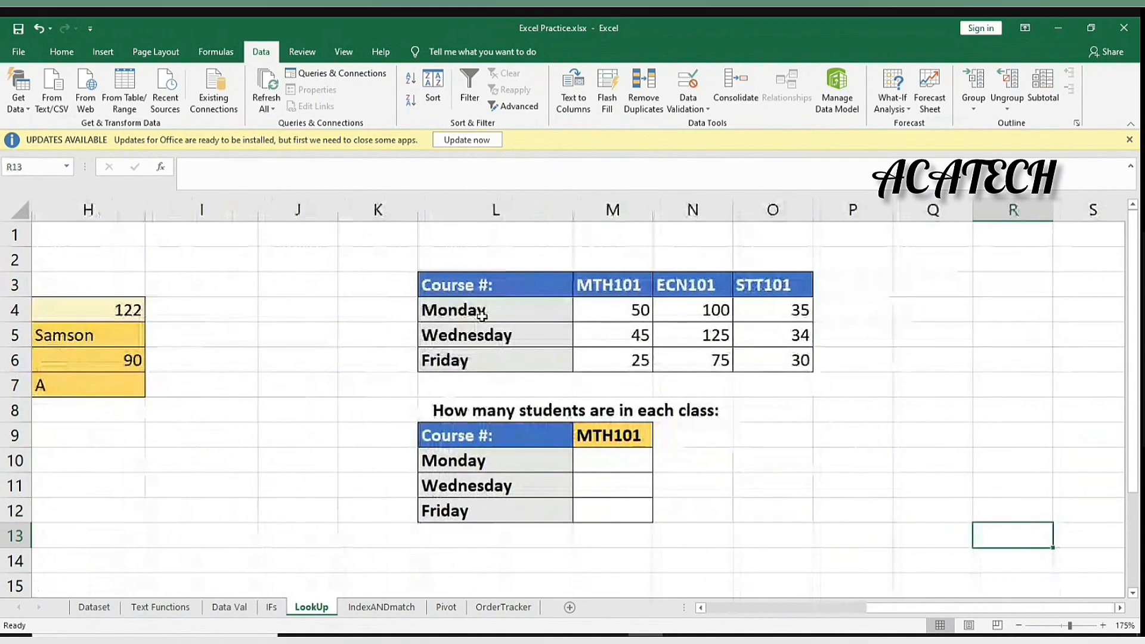
drag(437, 291, 706, 293)
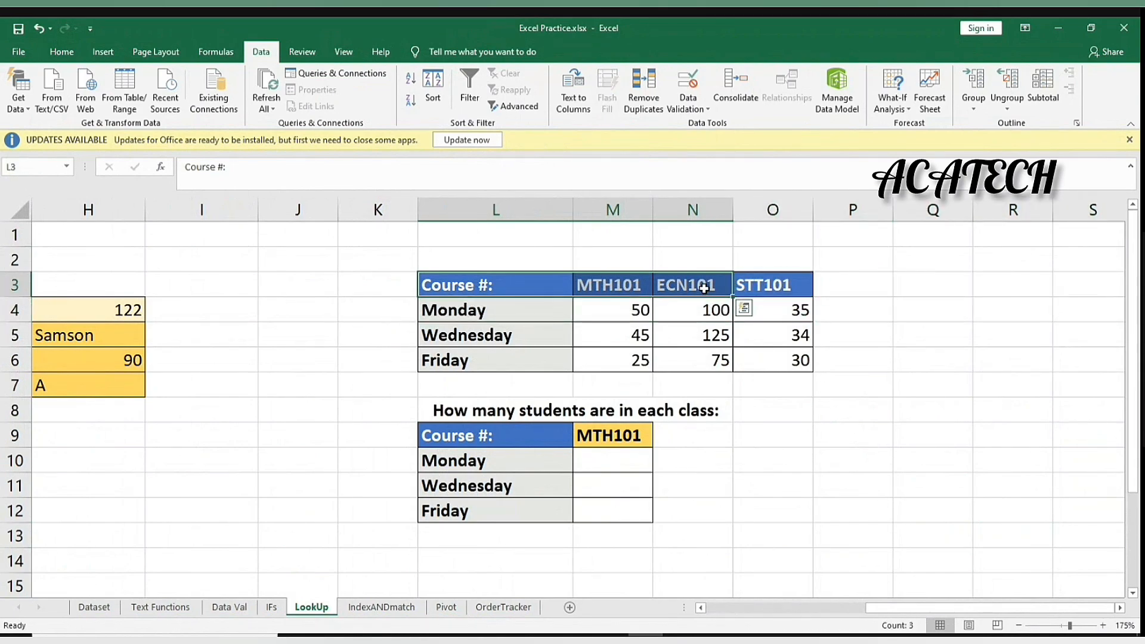
click(700, 329)
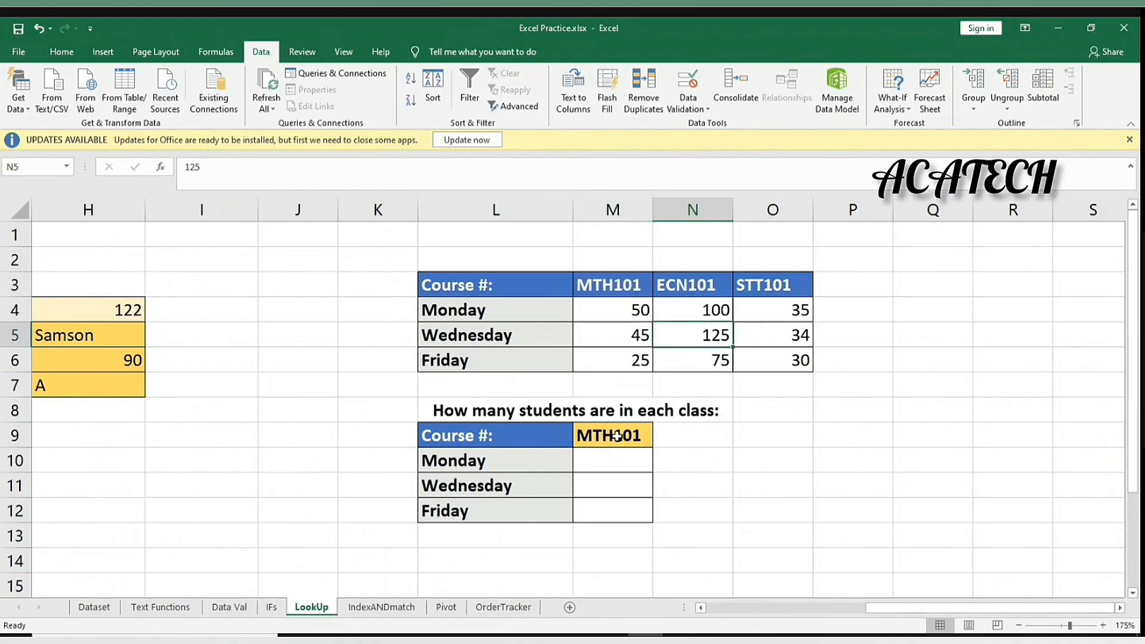
Start an HLOOKUP function in M10 with the selected course in M9 as its lookup value
click(608, 466)
text(=hlo)
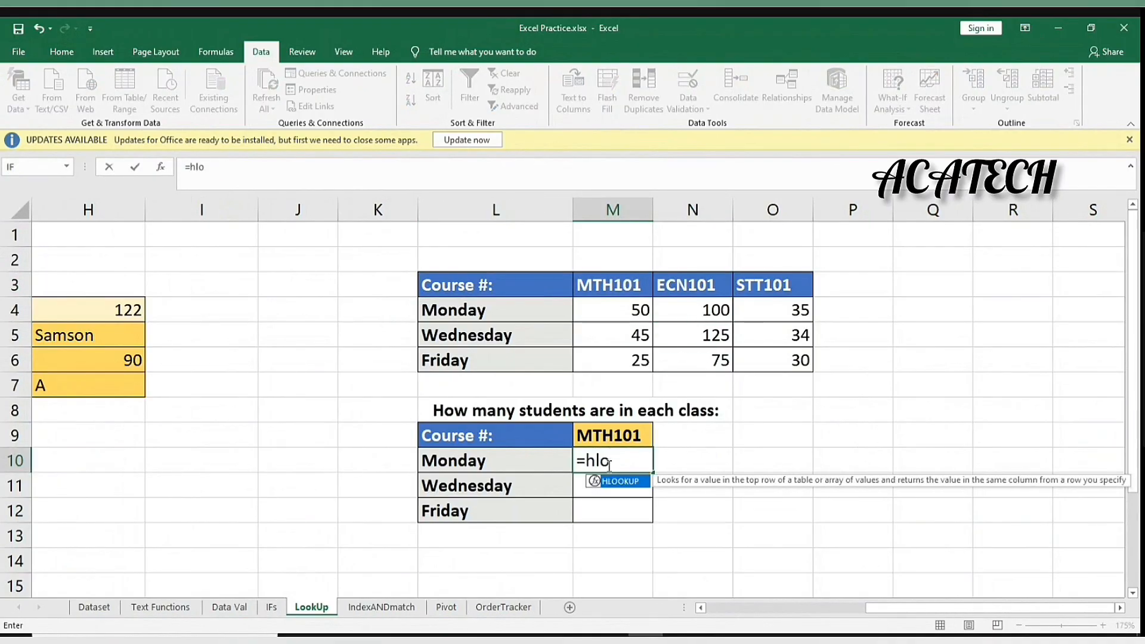
key(Tab)
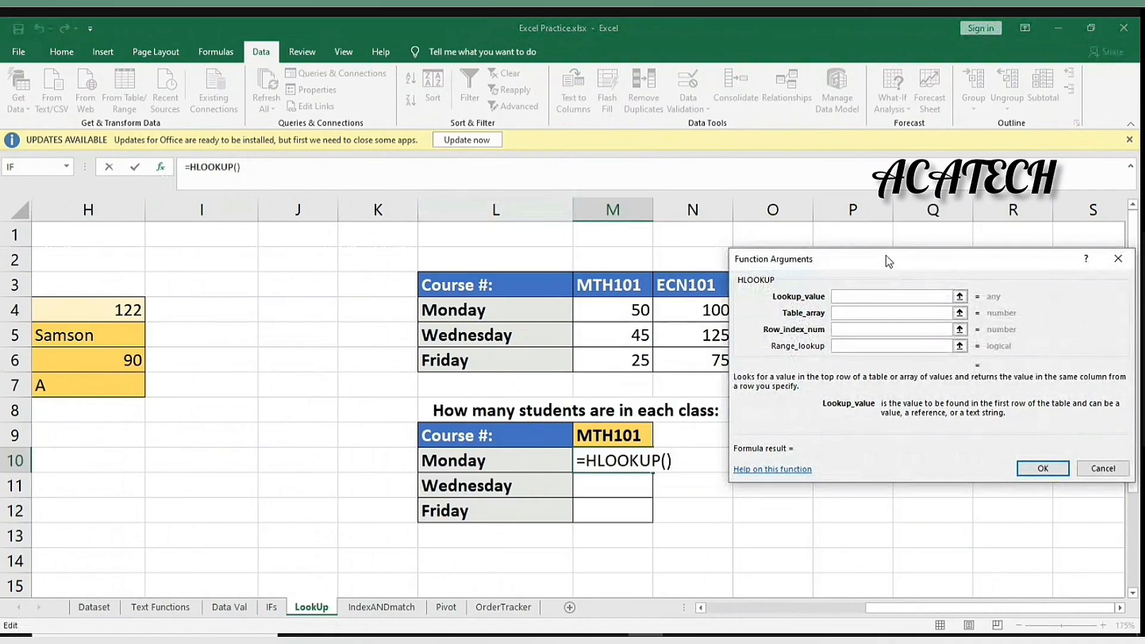
drag(889, 263, 860, 200)
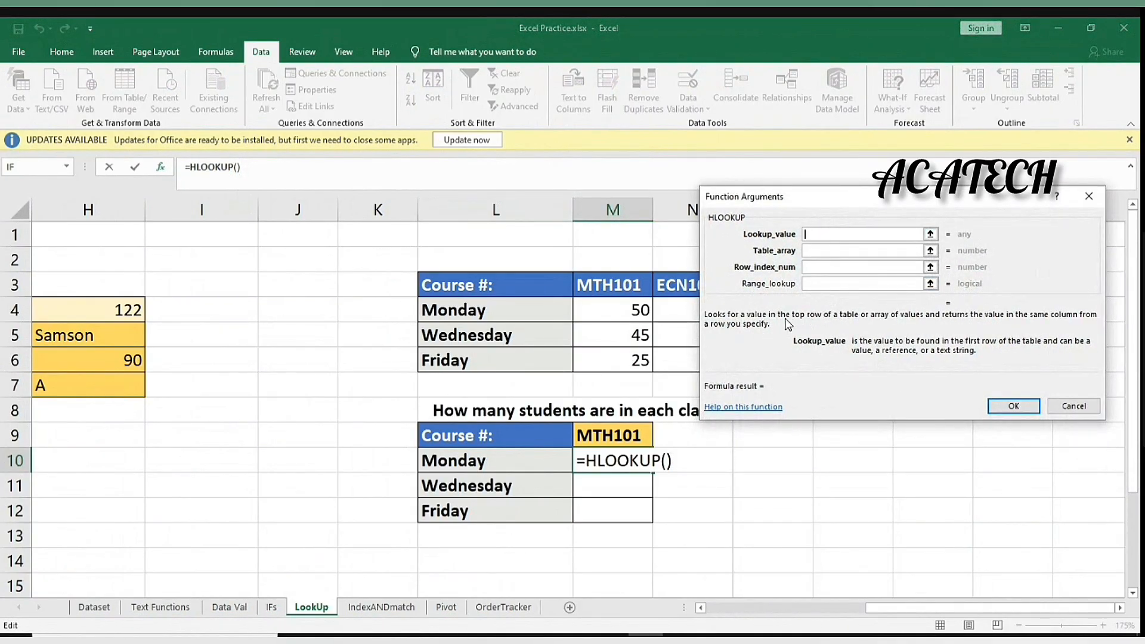
mouse_move(786, 322)
mouse_down()
mouse_move(828, 322)
mouse_move(787, 317)
mouse_up()
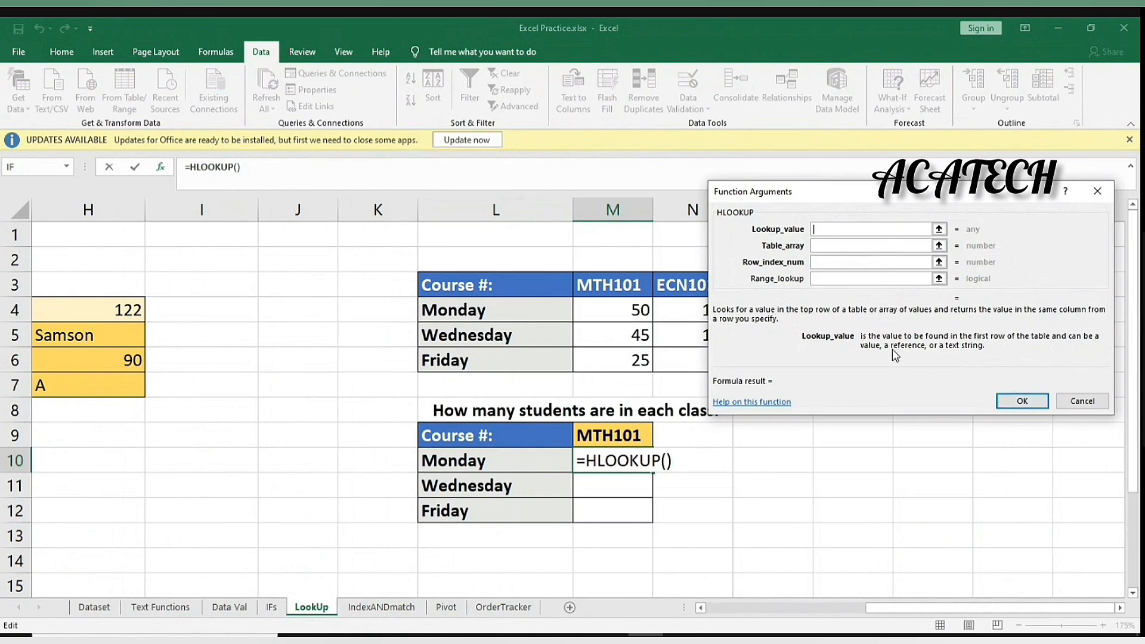
click(621, 427)
Set the HLOOKUP table array to the course table L3:O6
click(843, 245)
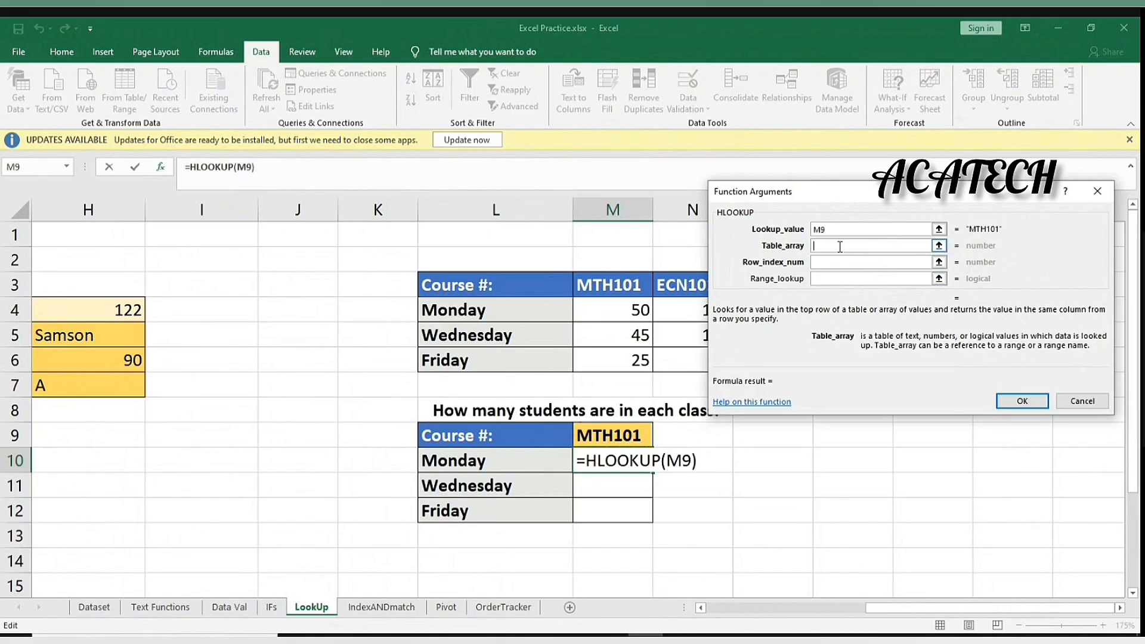
drag(817, 206, 768, 436)
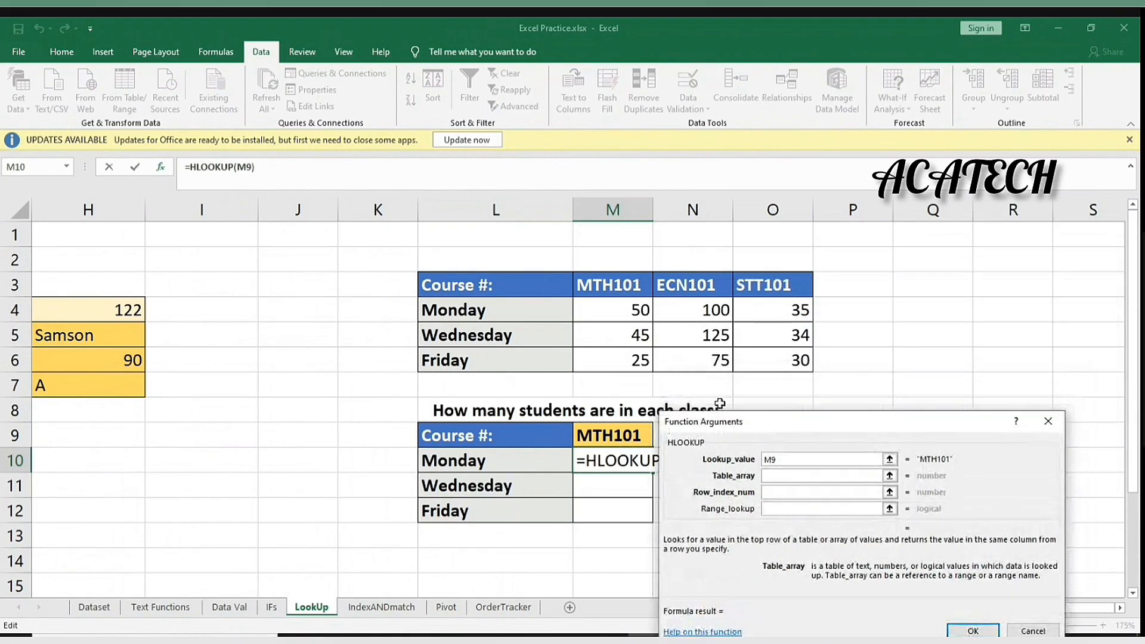
drag(471, 290, 786, 362)
click(798, 493)
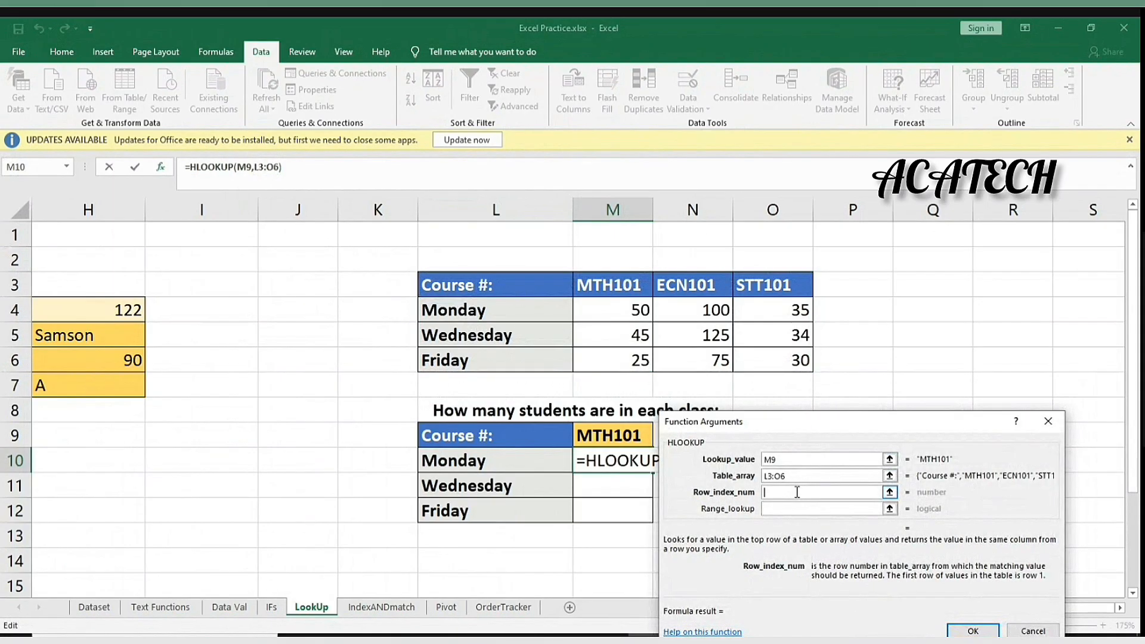
drag(832, 431, 877, 395)
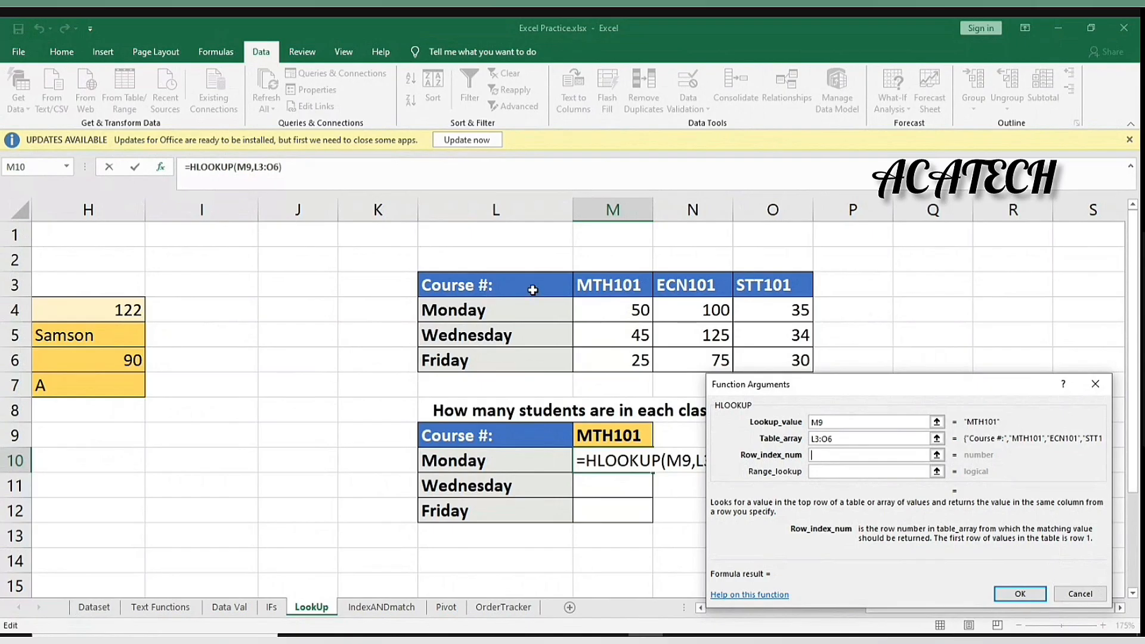
Clear the HLOOKUP table array and select the course table L3:O6 again
click(836, 439)
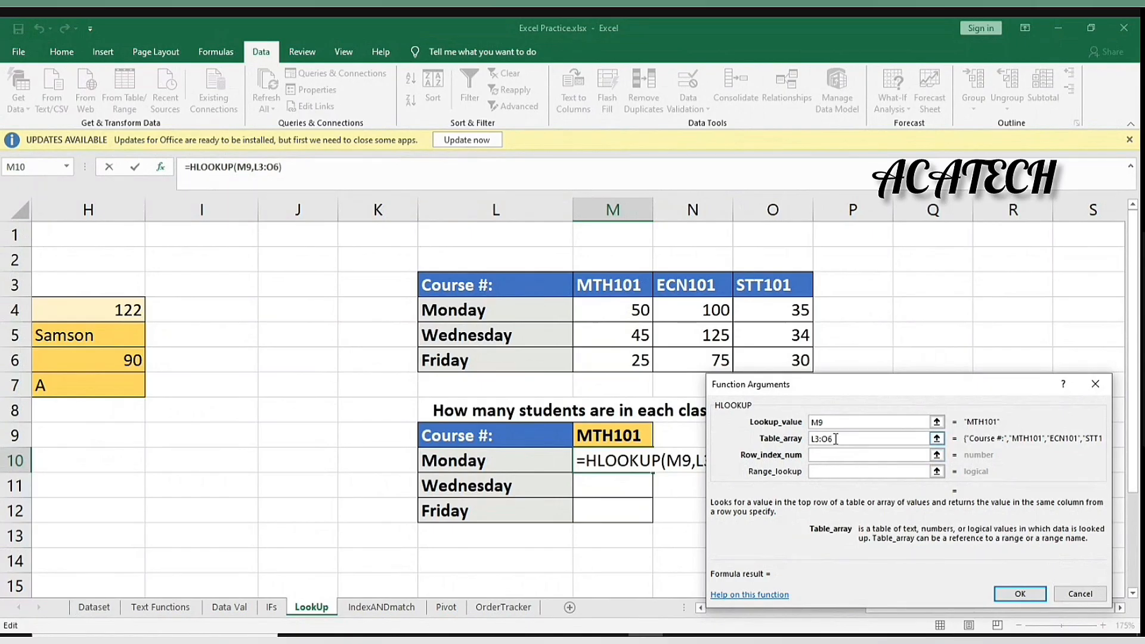
key(BackSpace)
key(BackSpace)
key(BackSpace)
key(BackSpace)
key(BackSpace)
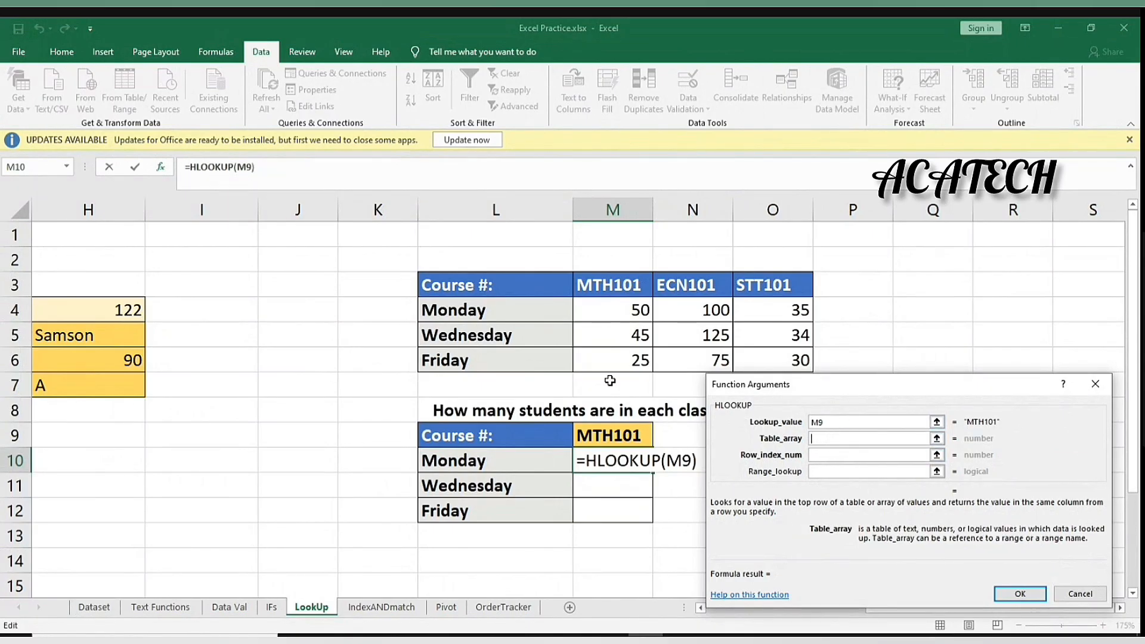
drag(452, 287, 785, 357)
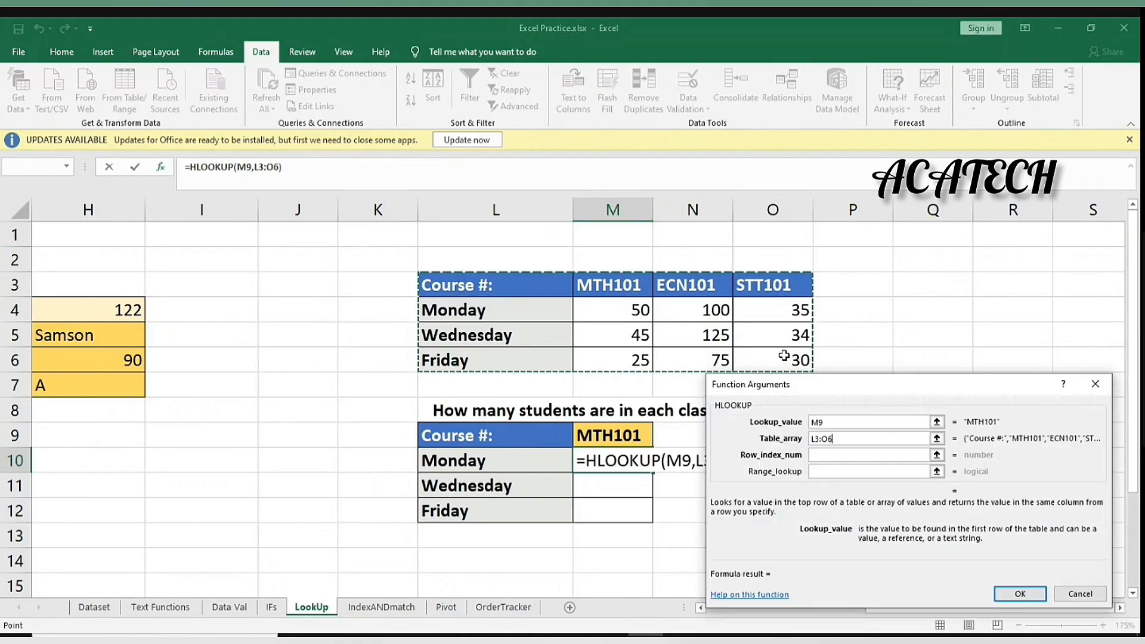
Set the HLOOKUP row index number to 2 and enter the formula in M10
mouse_move(828, 394)
mouse_down()
mouse_move(835, 406)
mouse_move(818, 395)
mouse_up()
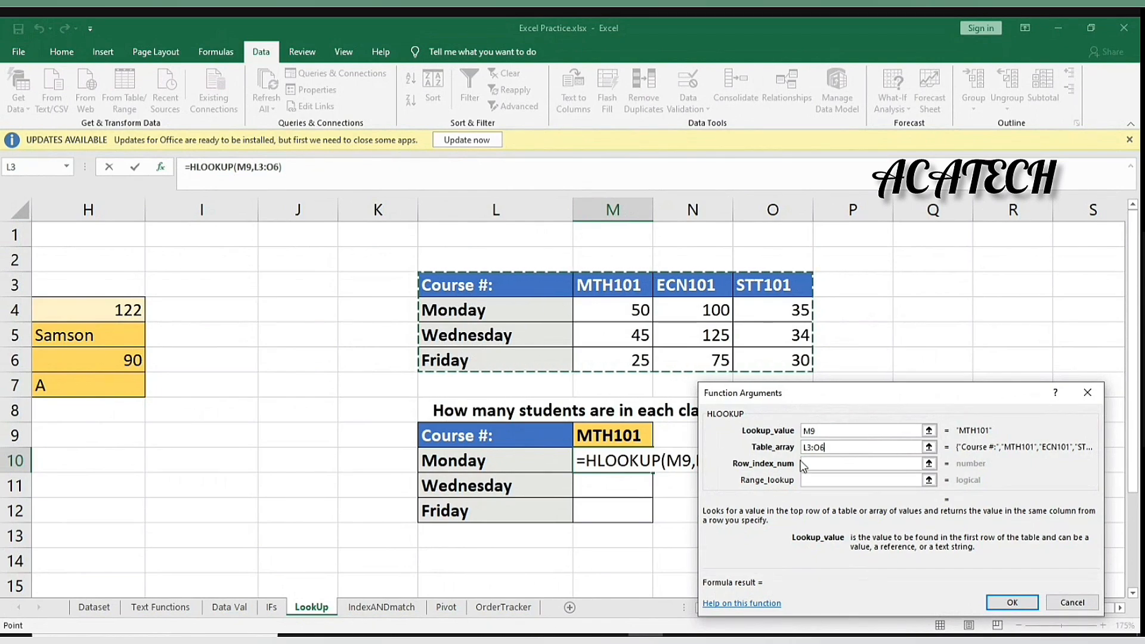
key(Tab)
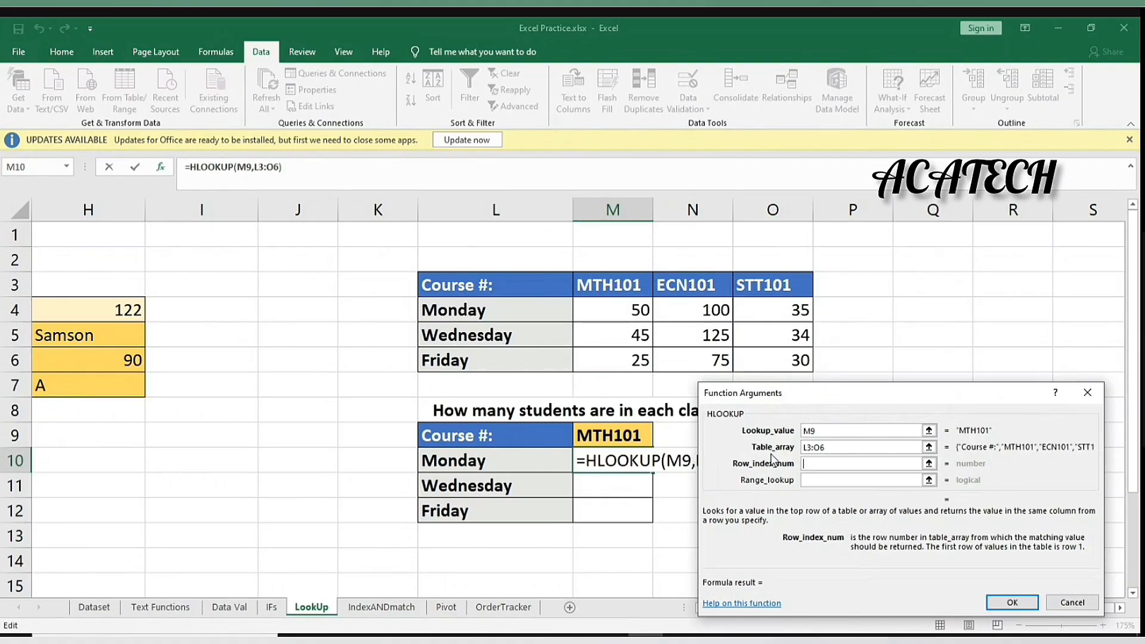
text(2)
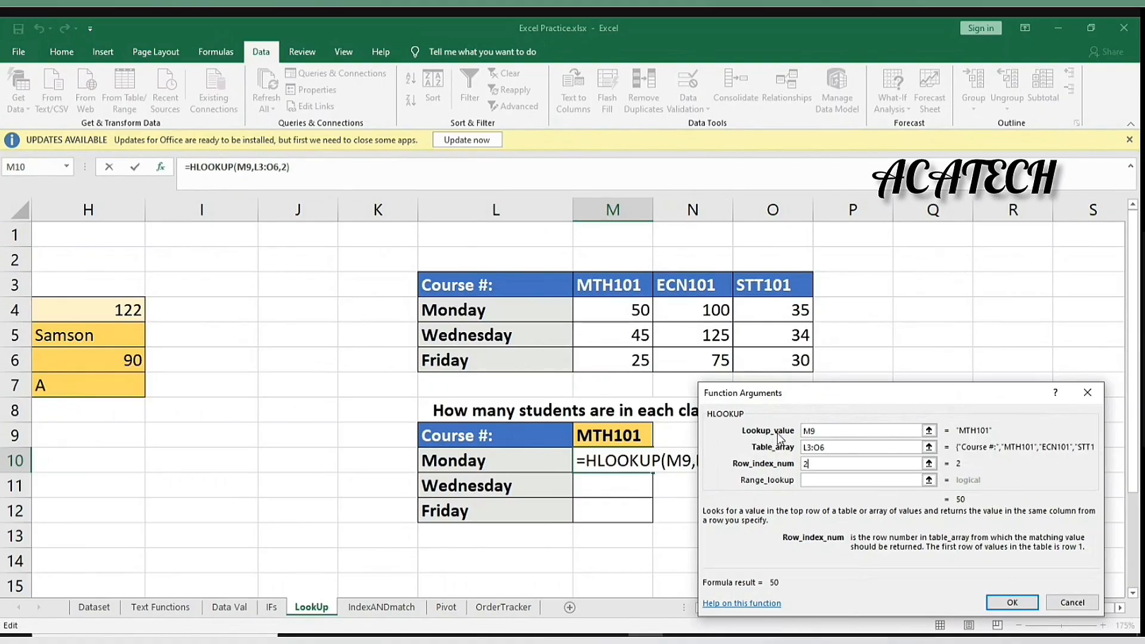
click(1009, 602)
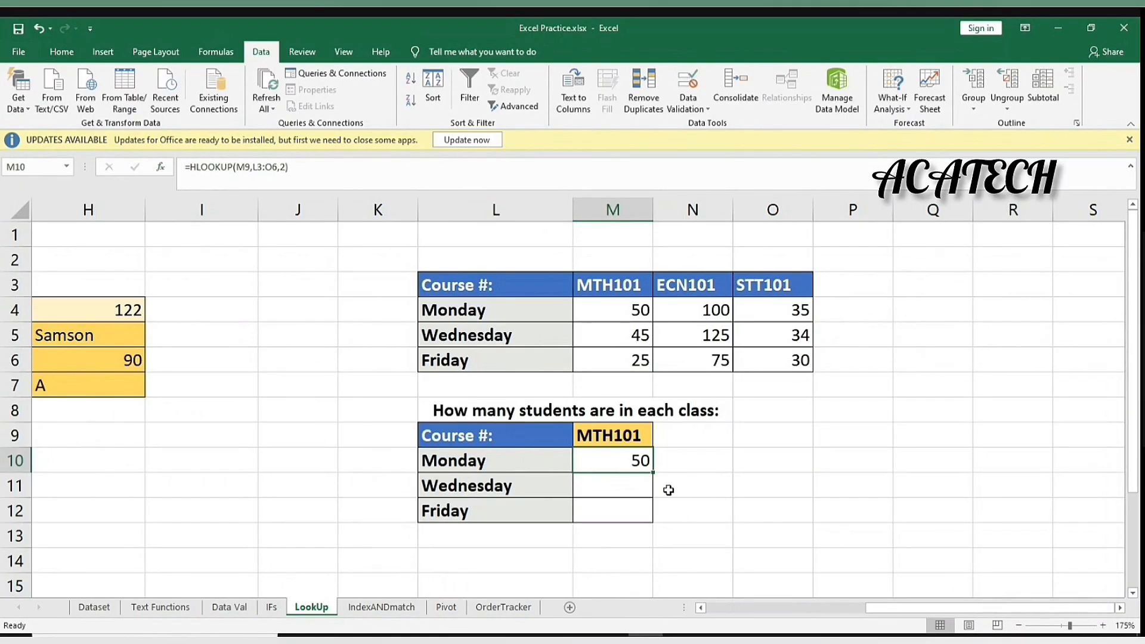
Make the M10 HLOOKUP references absolute as $M$9 and $L$3:$O$6, and fill the formula down to M12
click(161, 167)
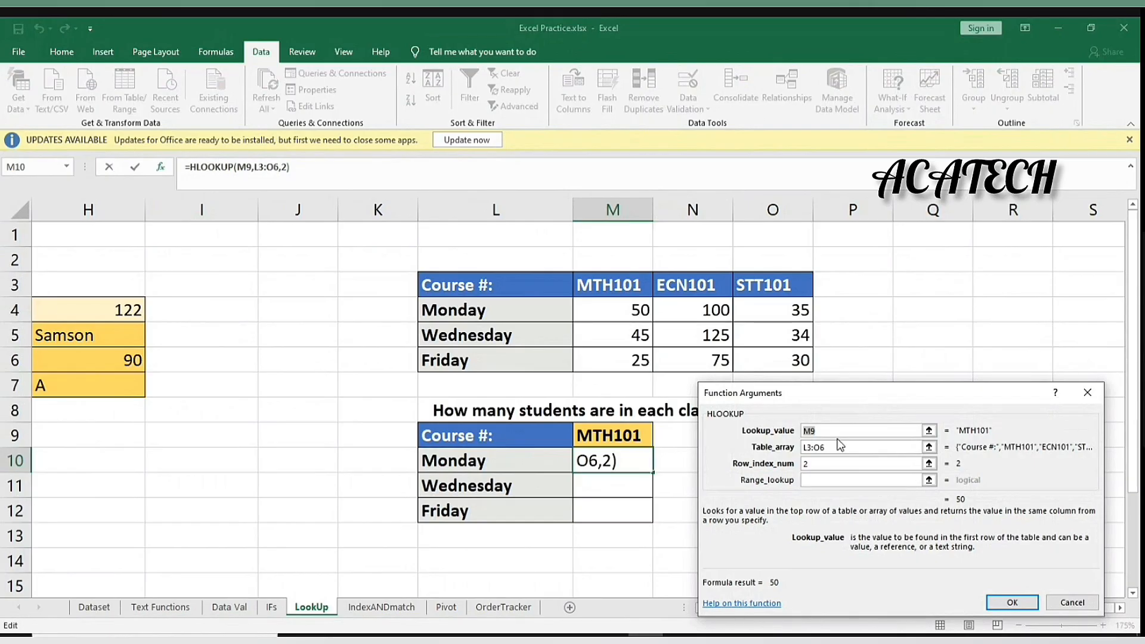
key(F4)
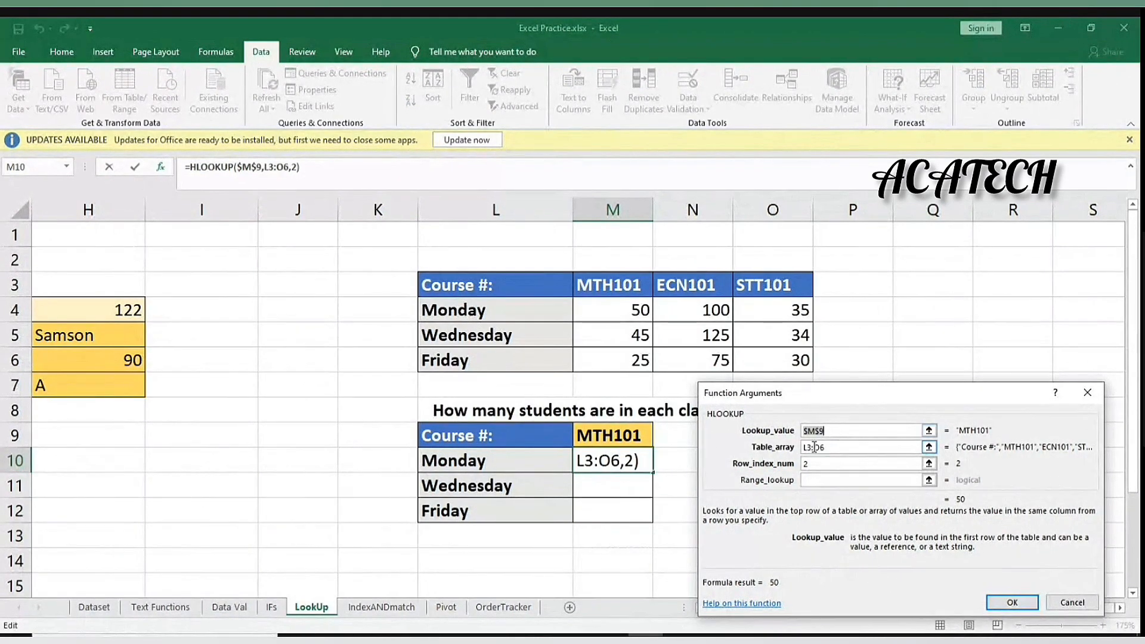
click(814, 447)
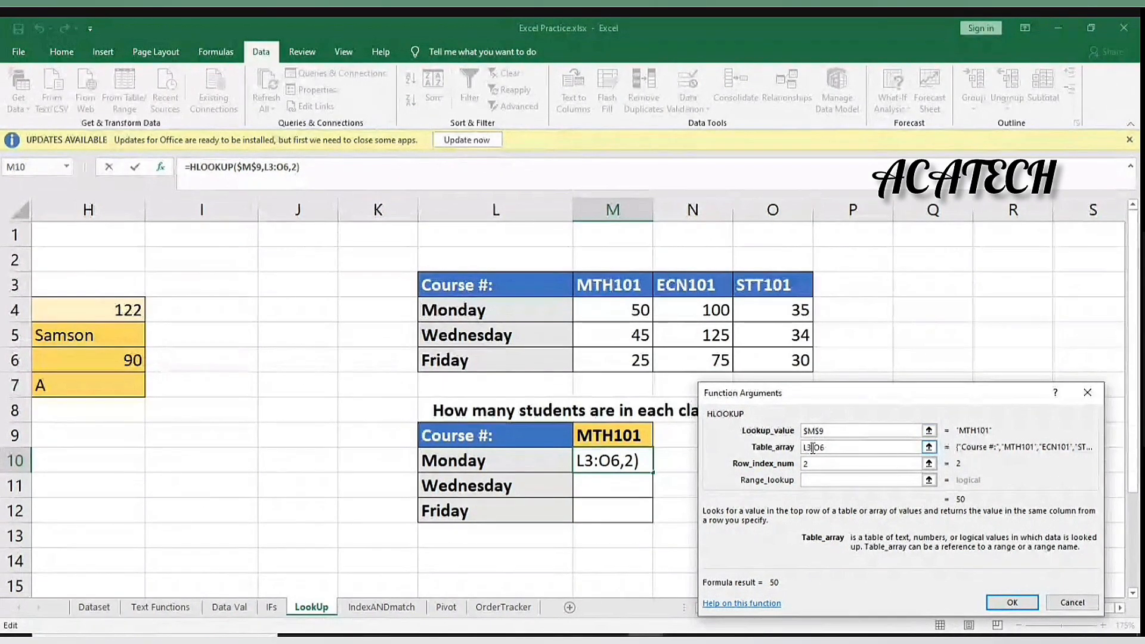
drag(805, 447, 827, 448)
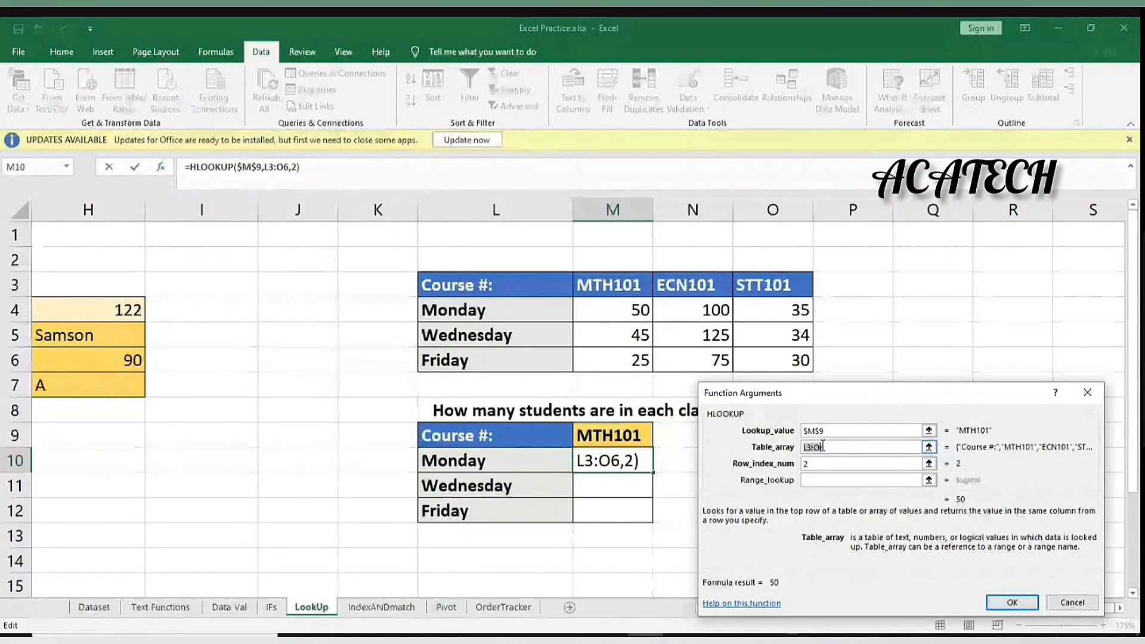
key(F4)
click(1012, 602)
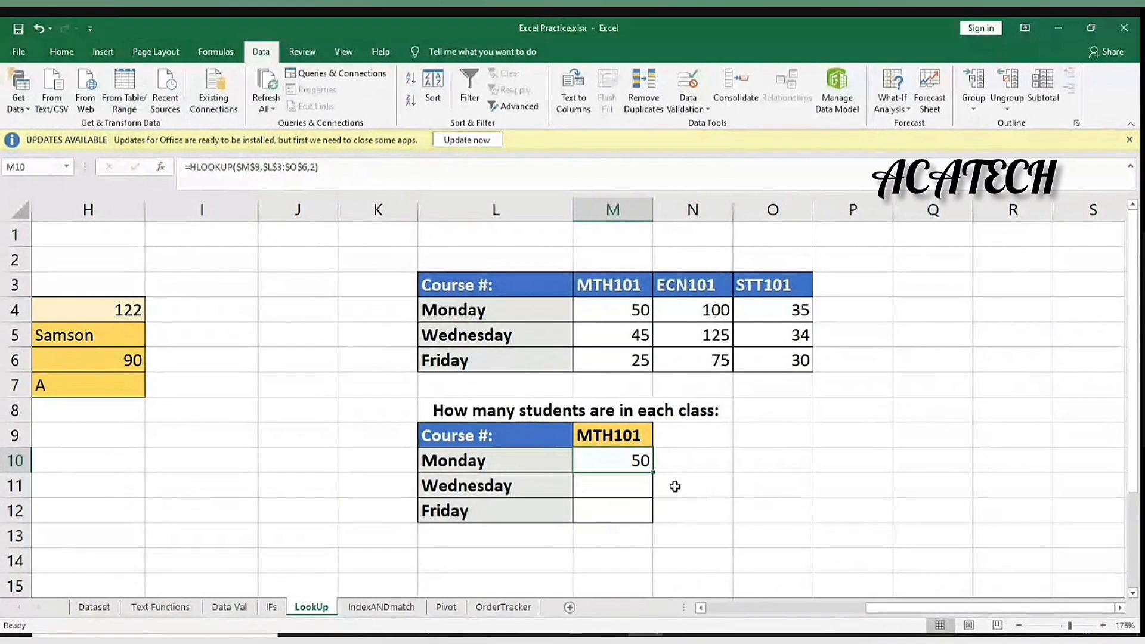
drag(651, 471, 647, 514)
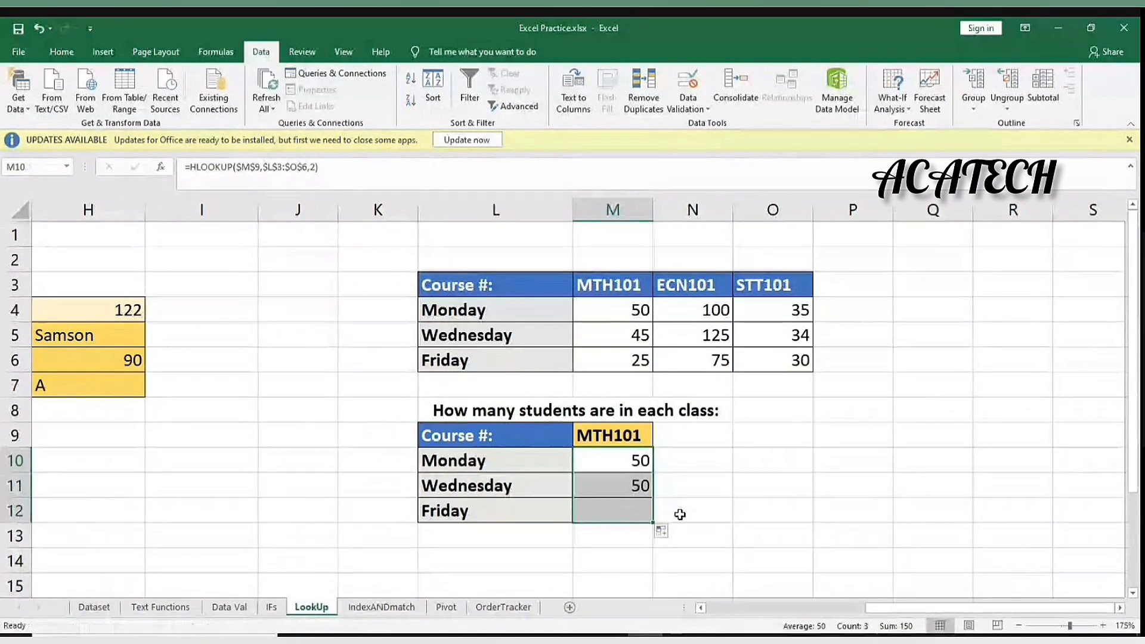
Change the row index number in the Wednesday formula in M11 to 3
click(594, 486)
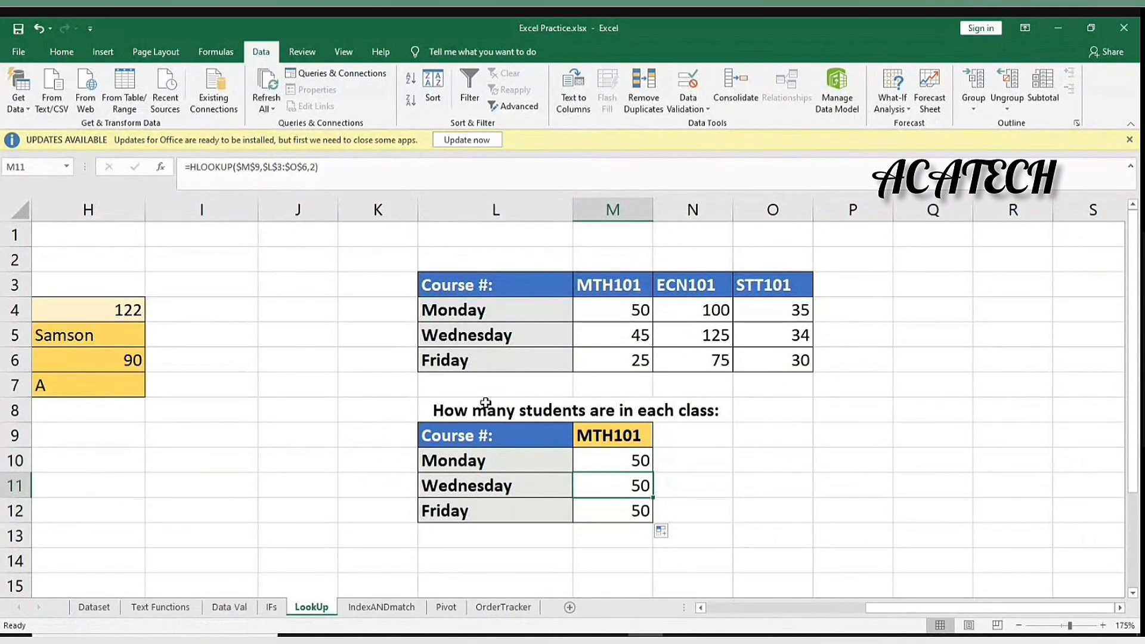
double_click(639, 484)
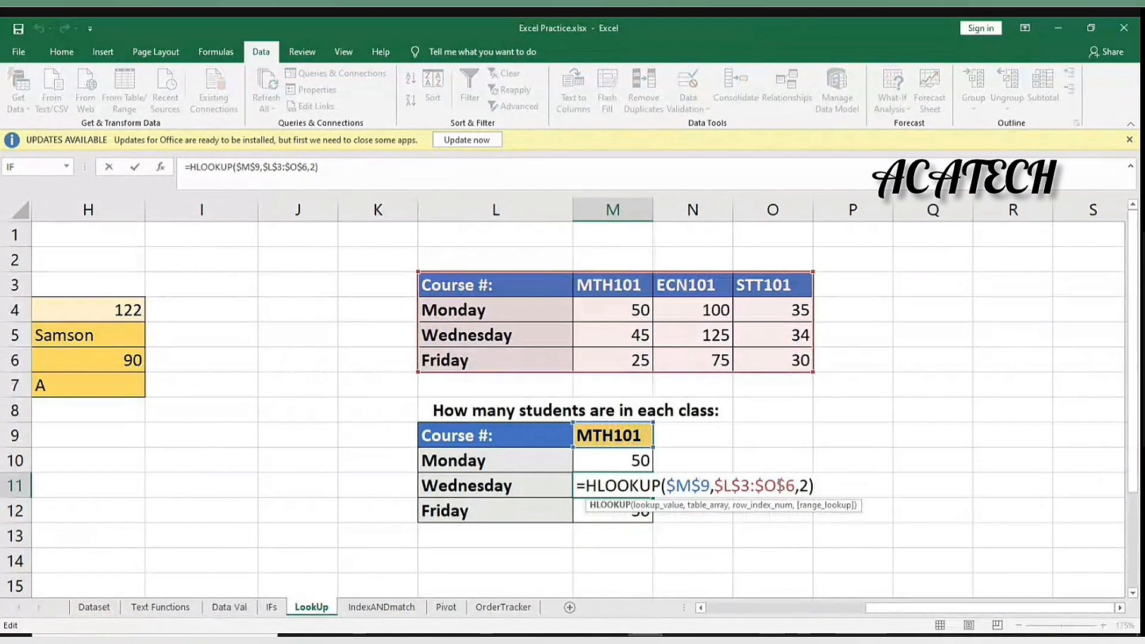
click(803, 487)
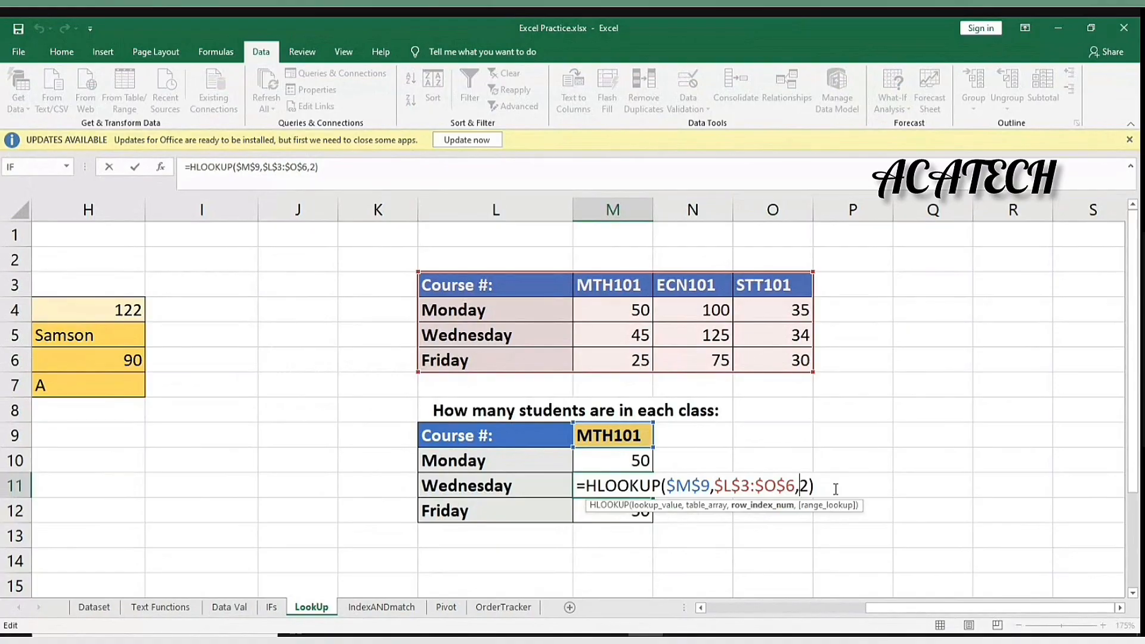
key(Delete)
text(3)
key(Return)
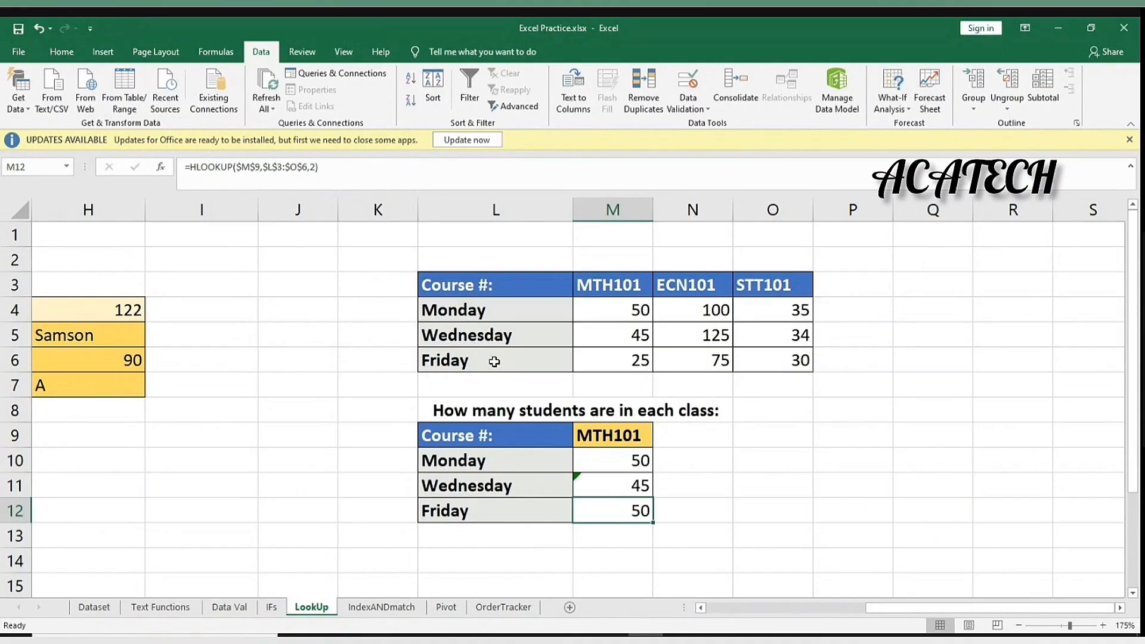
double_click(639, 512)
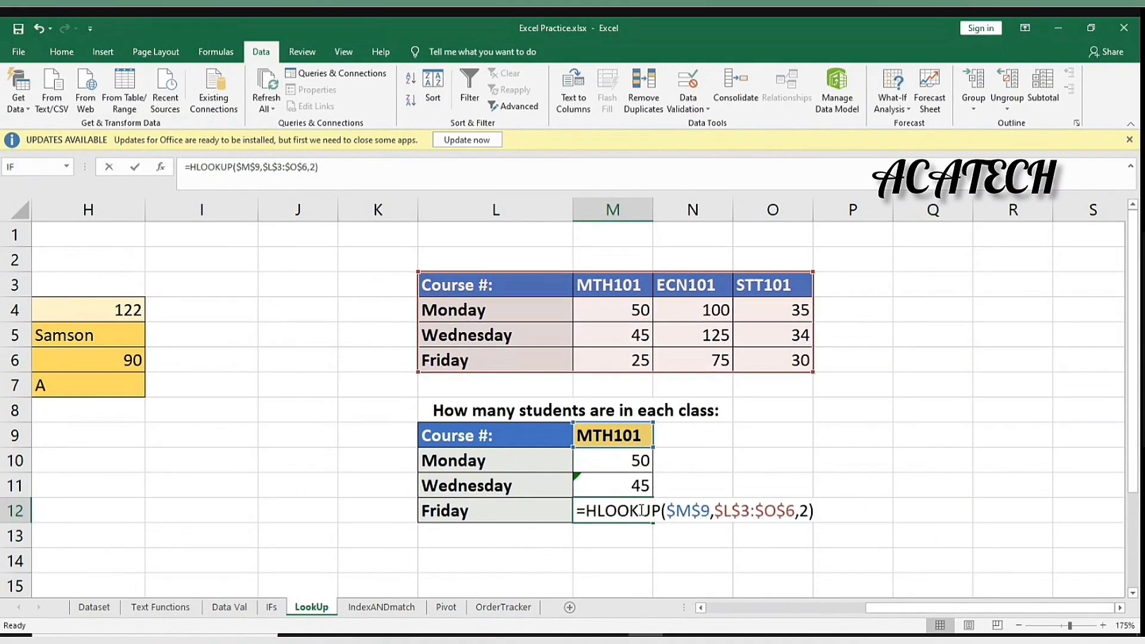
click(804, 511)
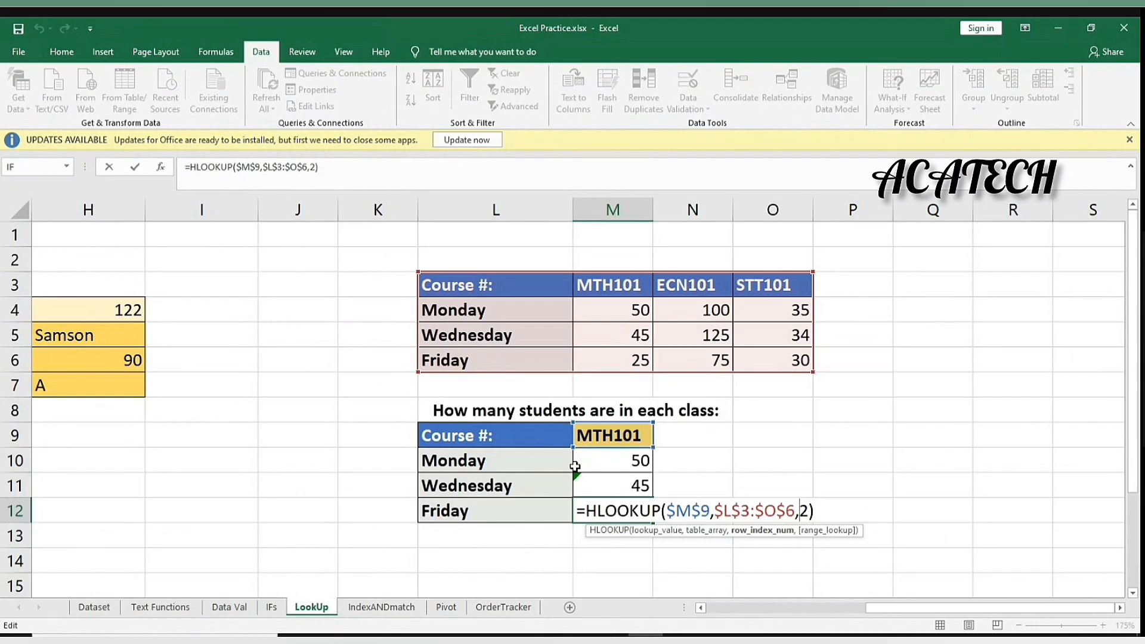
double_click(612, 512)
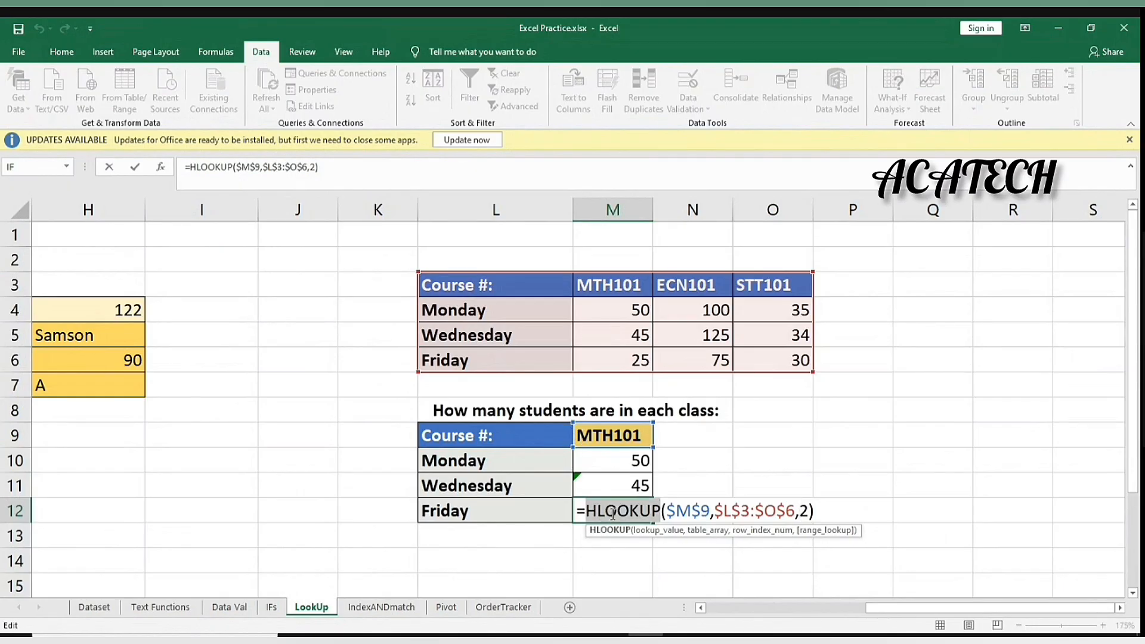
key(ctrl+a)
key(BackSpace)
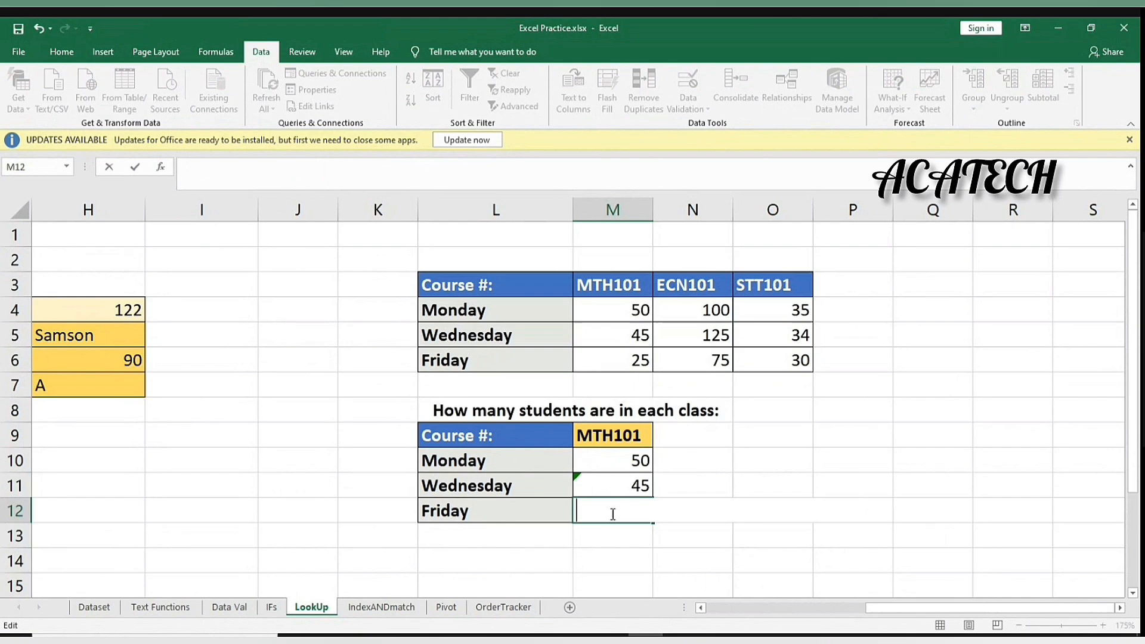
click(732, 482)
drag(619, 467, 653, 512)
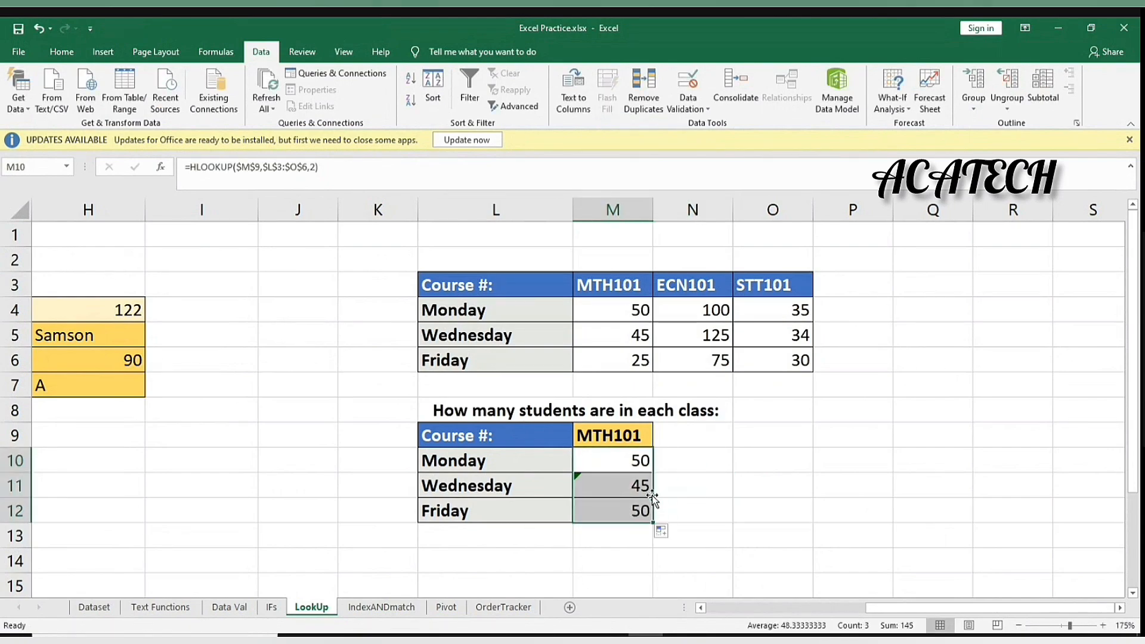
Change the row index number in the Friday HLOOKUP formula in M12 to 4
click(622, 514)
double_click(625, 514)
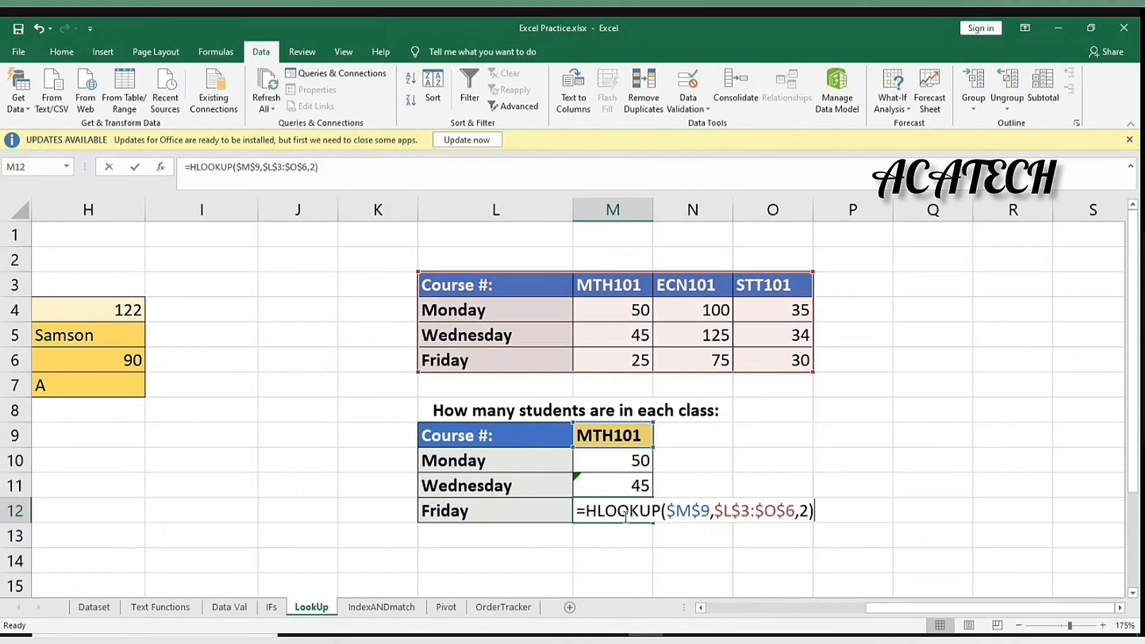
click(802, 512)
key(Delete)
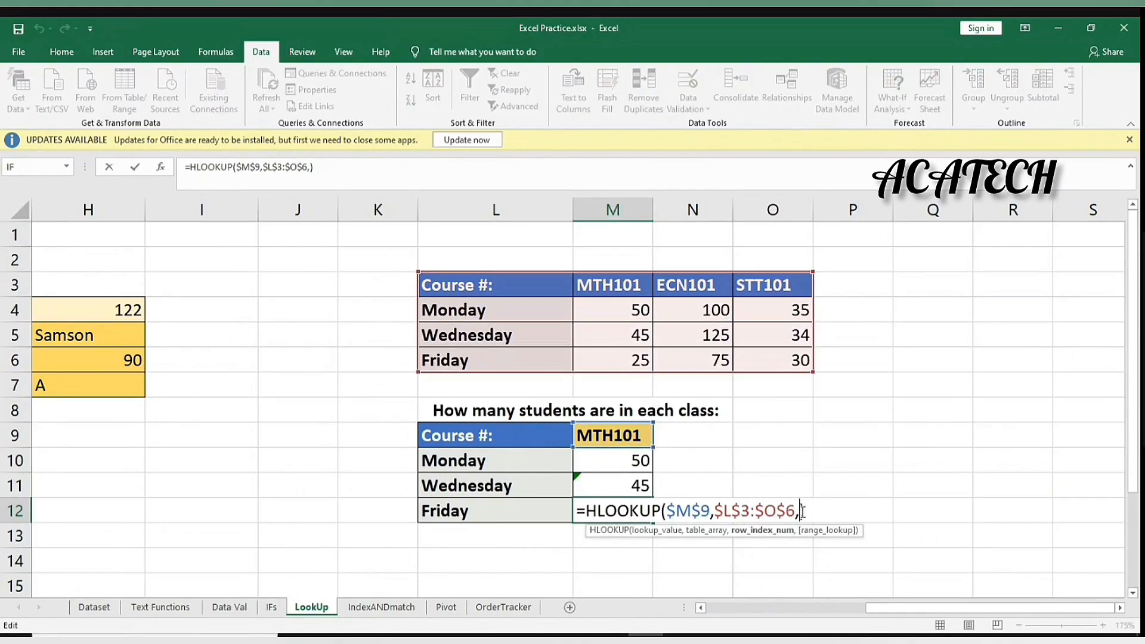
text(4)
key(Return)
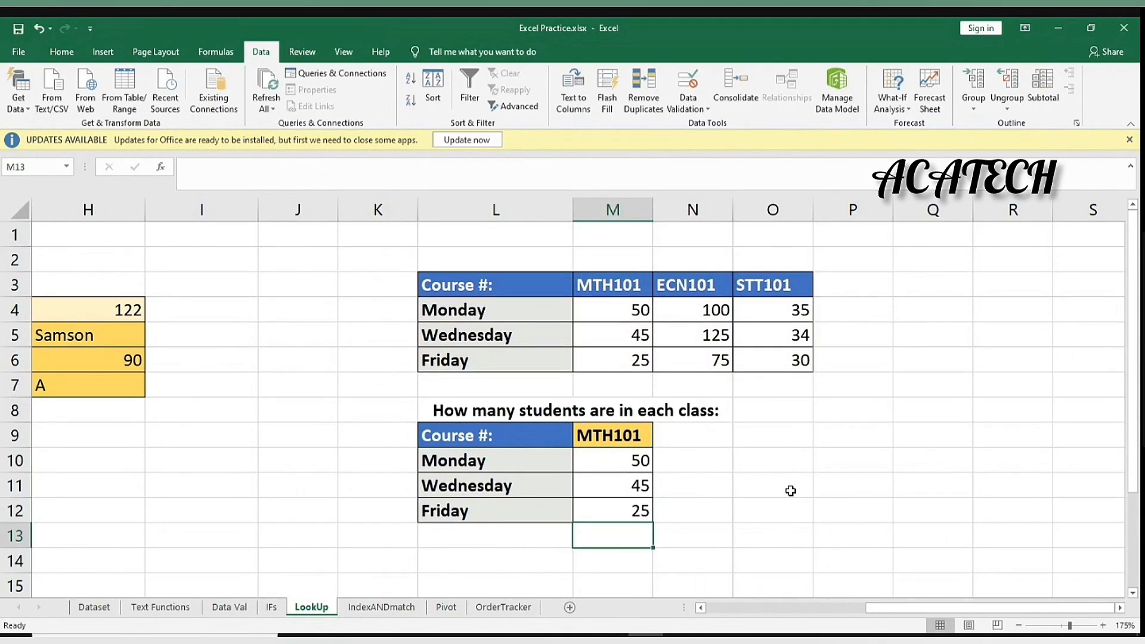
Test the HLOOKUP formulas by switching the course in M9 to ECN101, to STT101, and back to MTH101
click(623, 433)
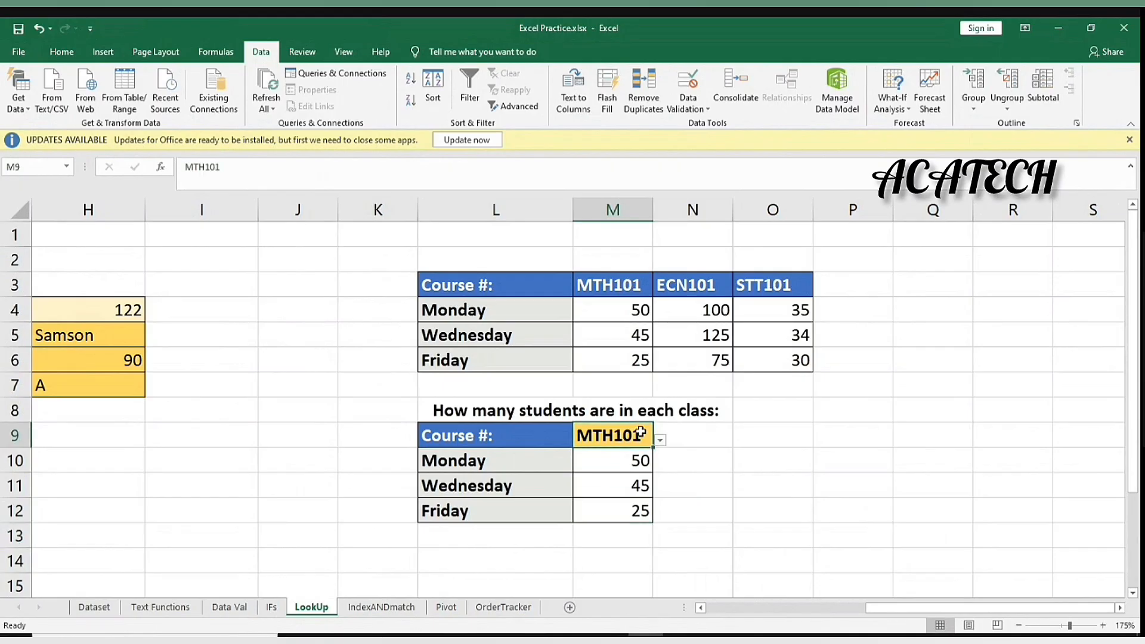
click(661, 440)
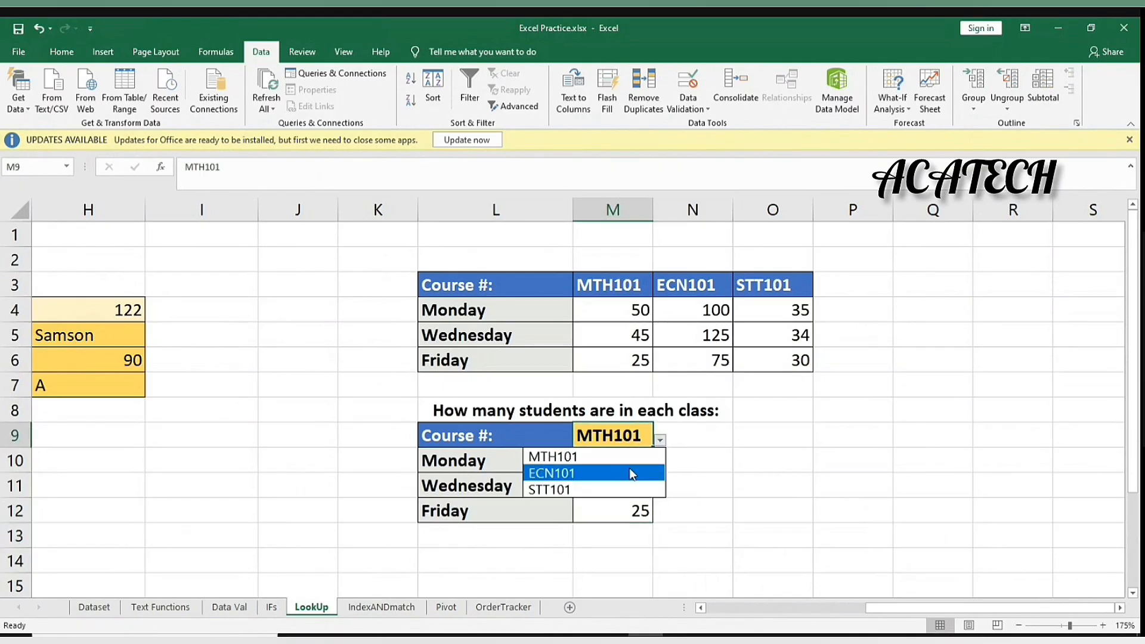
click(631, 471)
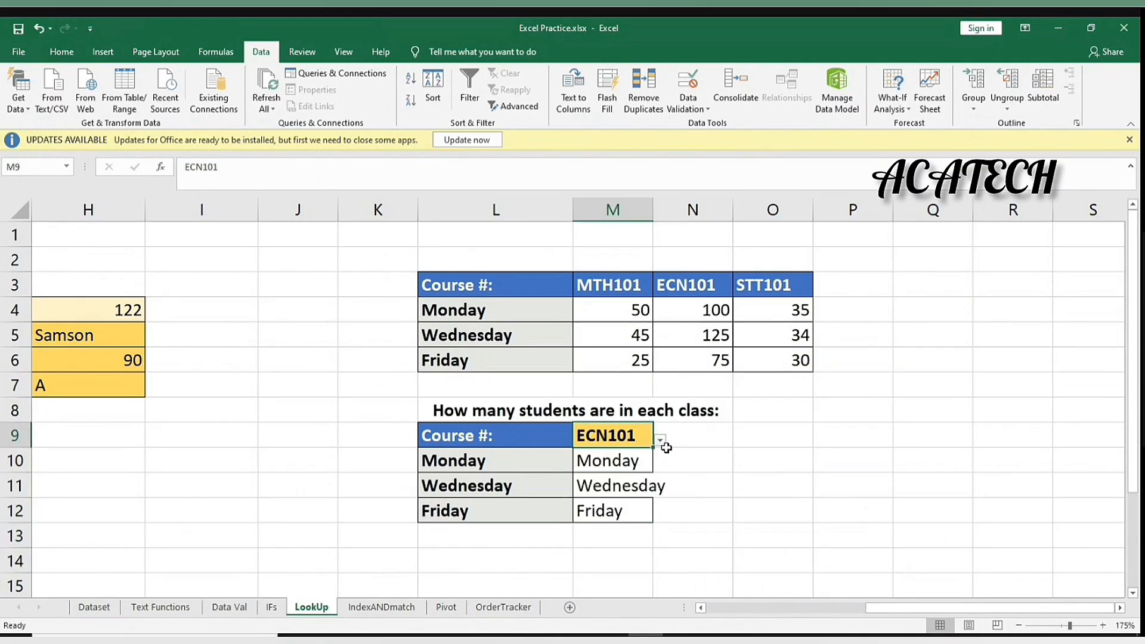
click(660, 440)
click(628, 486)
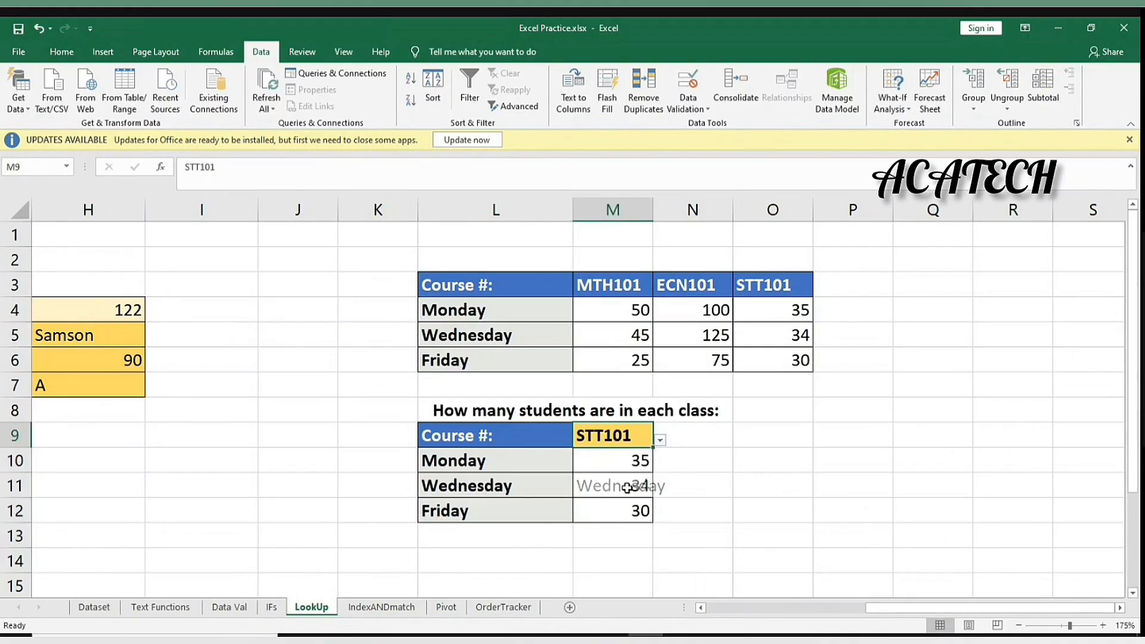
click(661, 441)
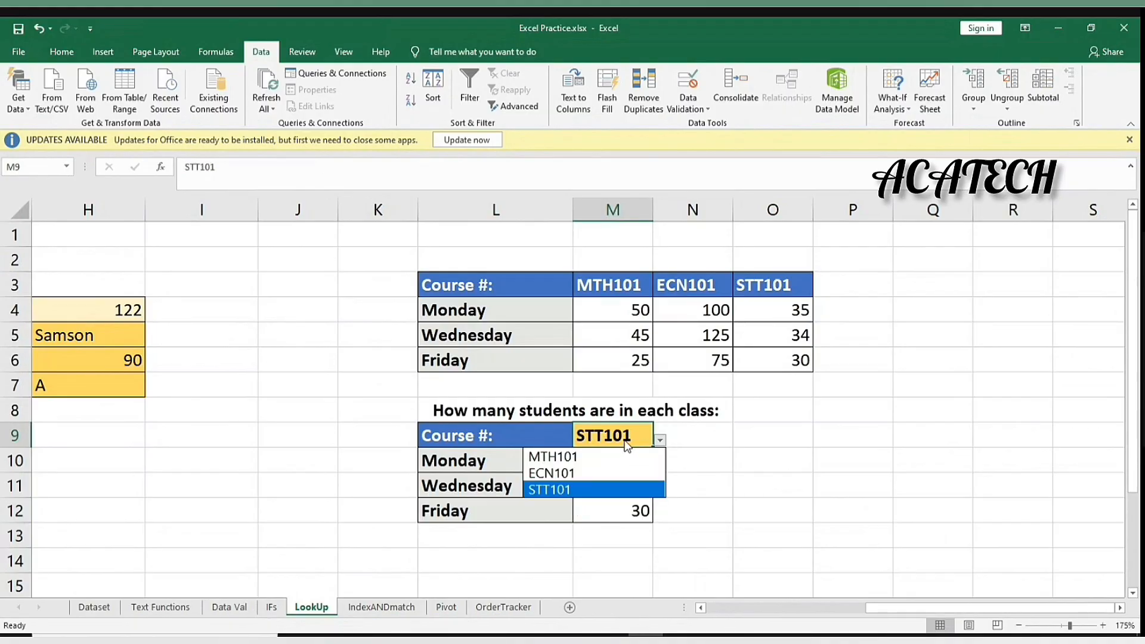
click(614, 449)
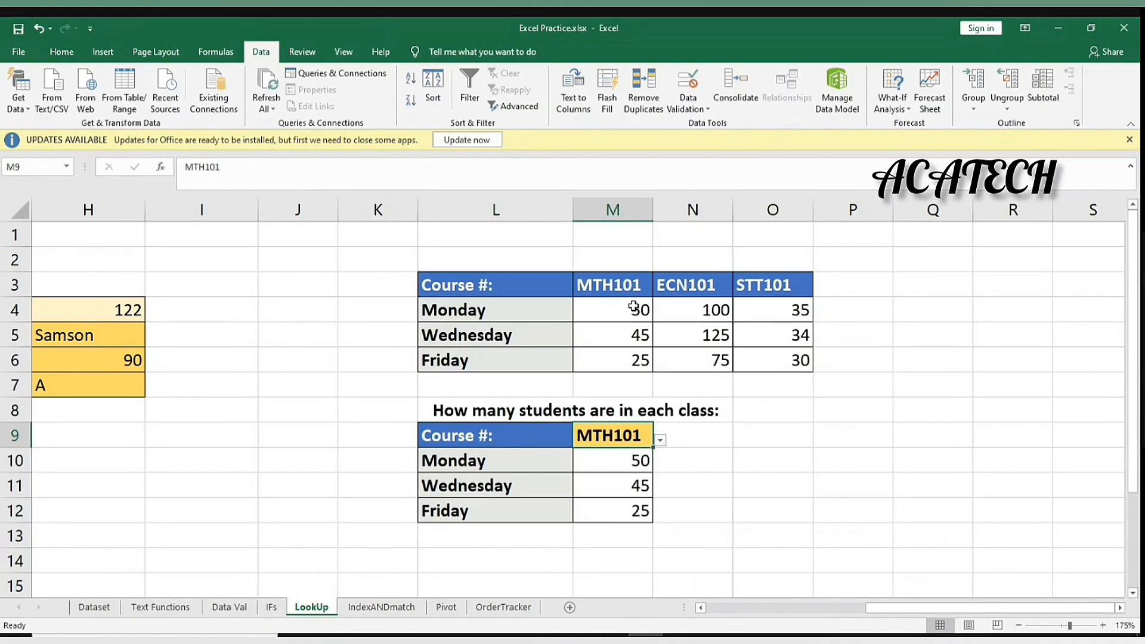